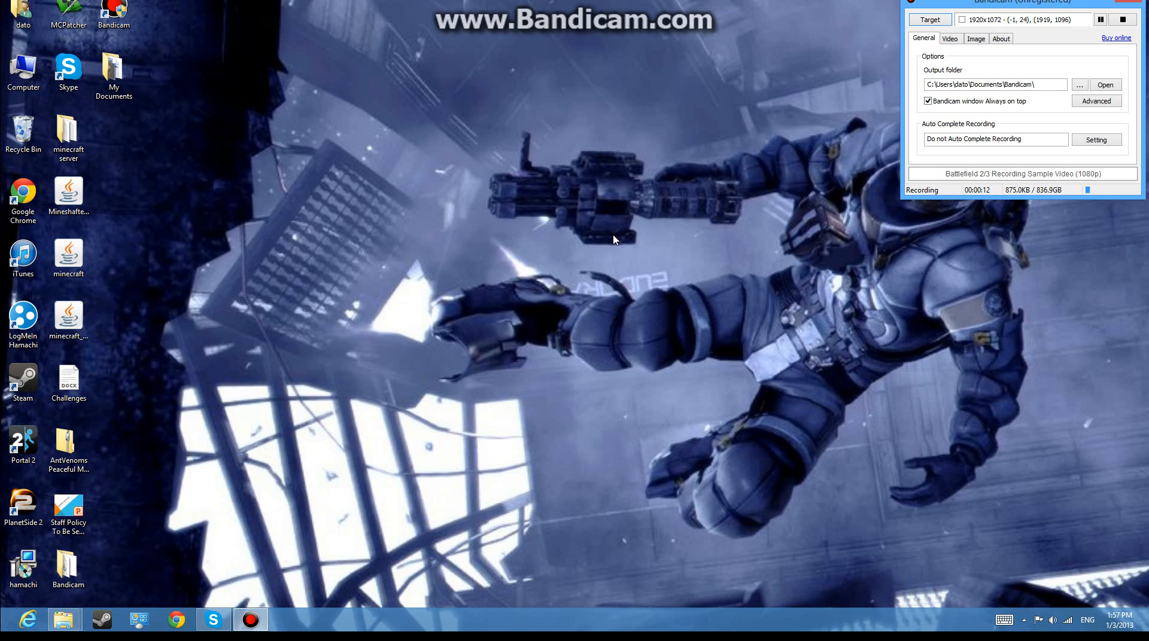
{"action": "left_click", "coordinate": [177, 621]}
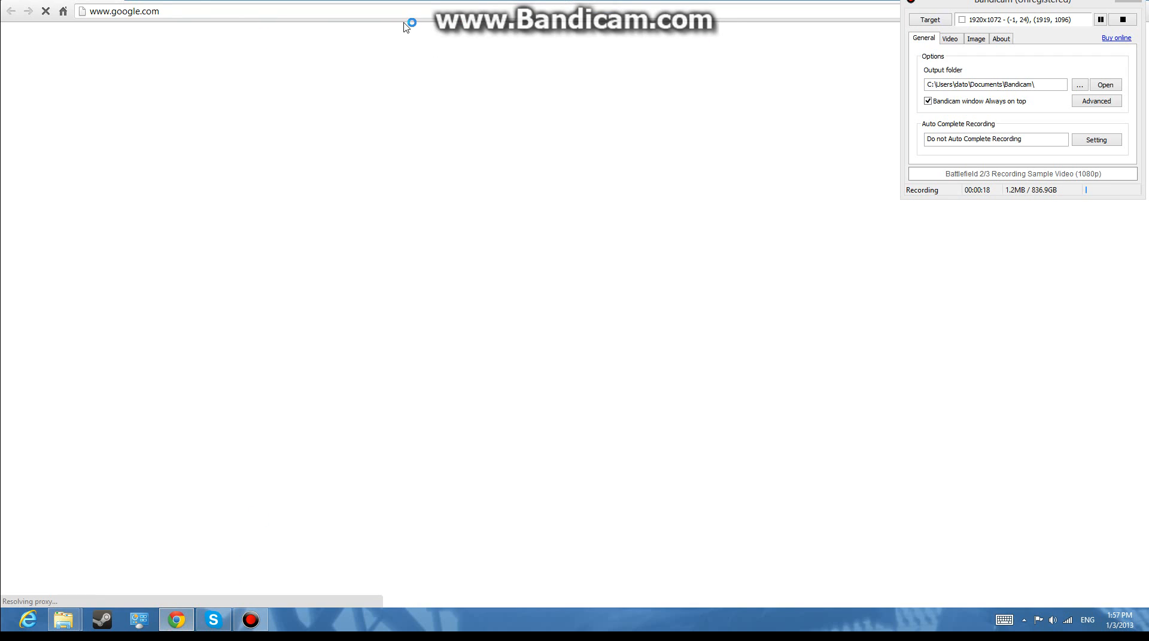
{"action": "left_click", "coordinate": [1095, 3]}
{"action": "key", "text": "ctrl+l"}
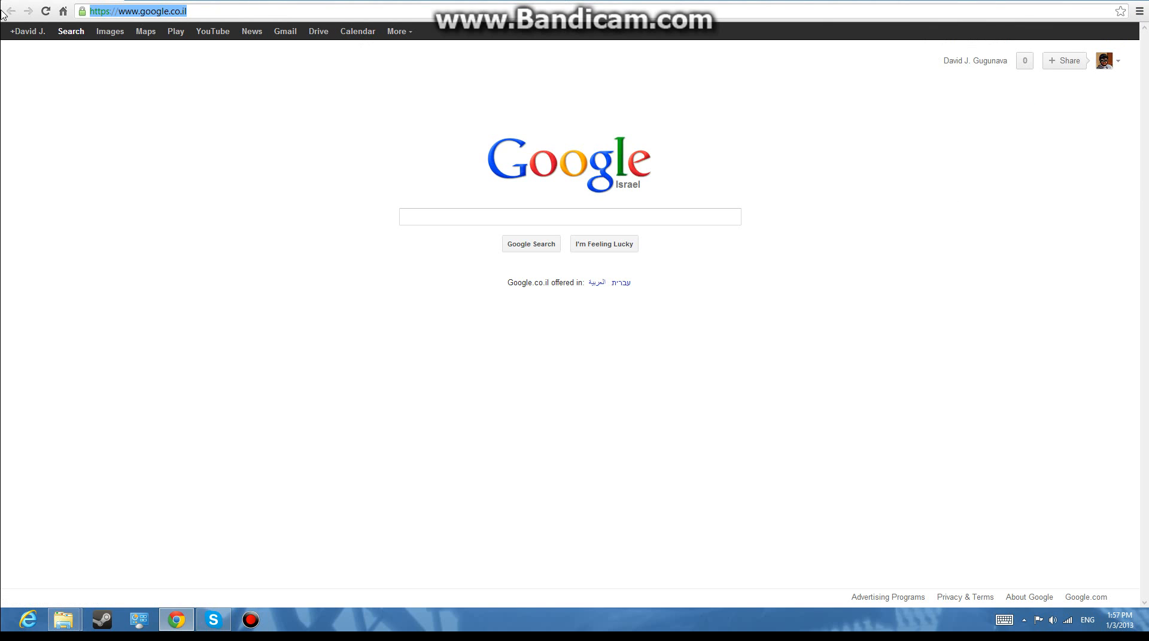
{"action": "type", "text": "www"}
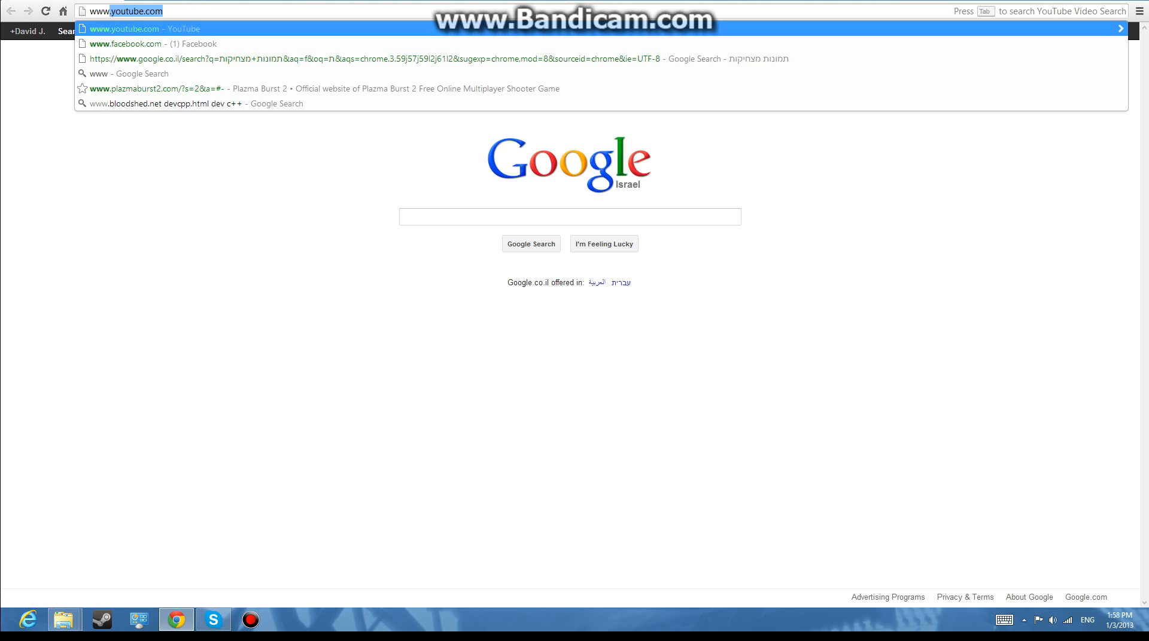
{"action": "type", "text": ".glog"}
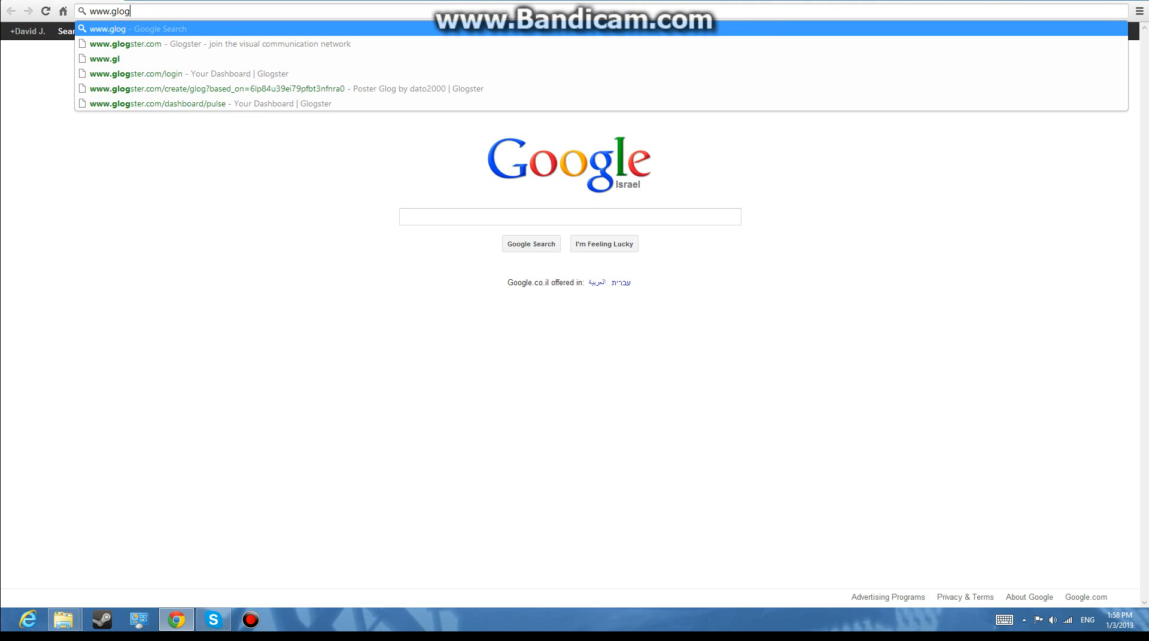
{"action": "type", "text": "d"}
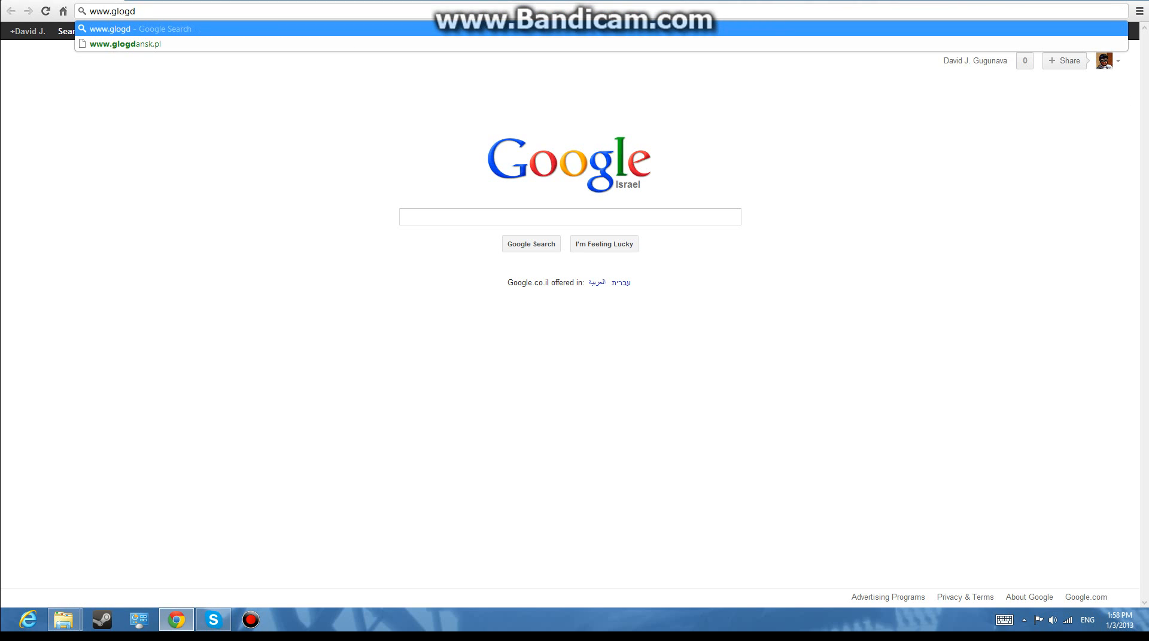
{"action": "type", "text": "tet"}
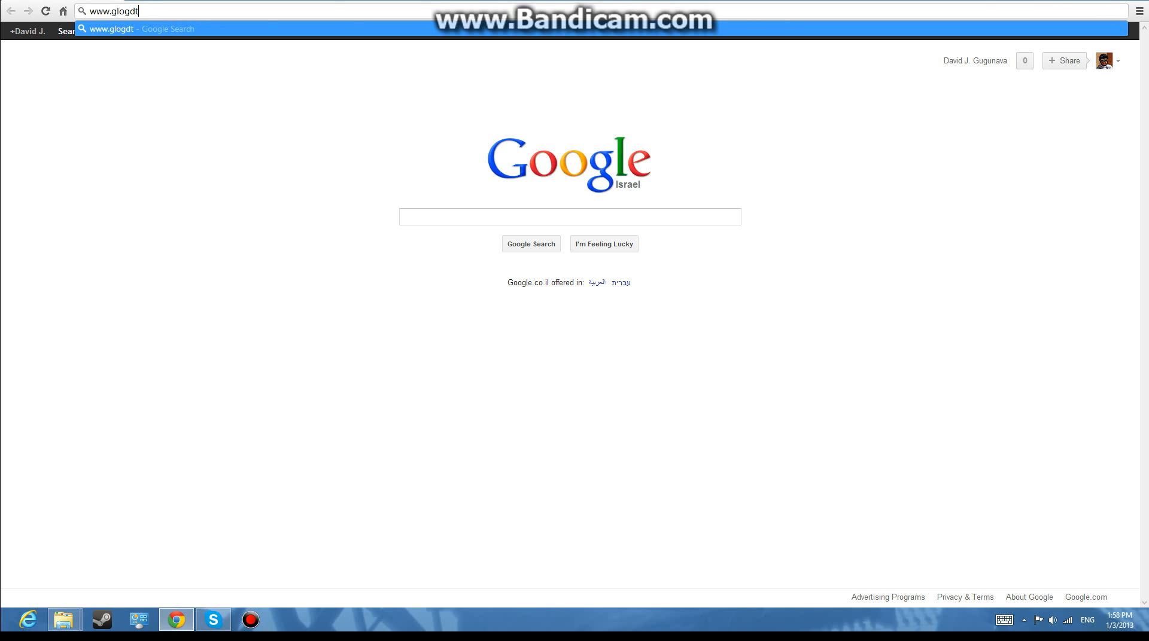
{"action": "key", "text": "BackSpace"}
{"action": "key", "text": "BackSpace"}
{"action": "type", "text": "st"}
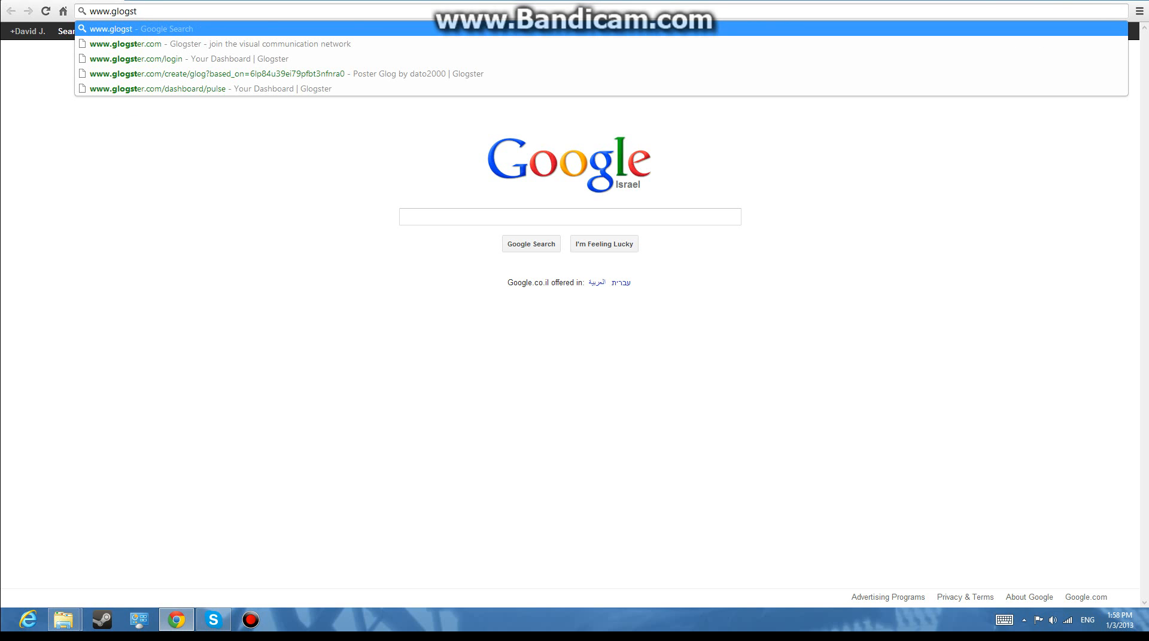
{"action": "type", "text": "er.com"}
{"action": "key", "text": "Return"}
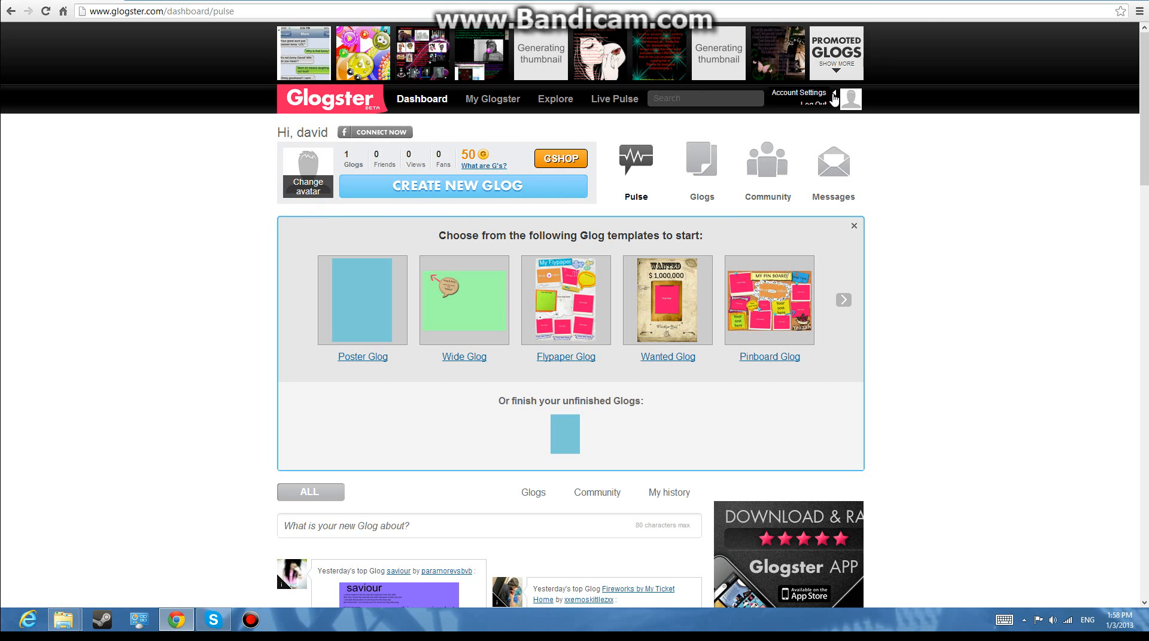
- Log out of the Glogster account and log back in with the saved credentials
{"action": "left_click", "coordinate": [541, 157]}
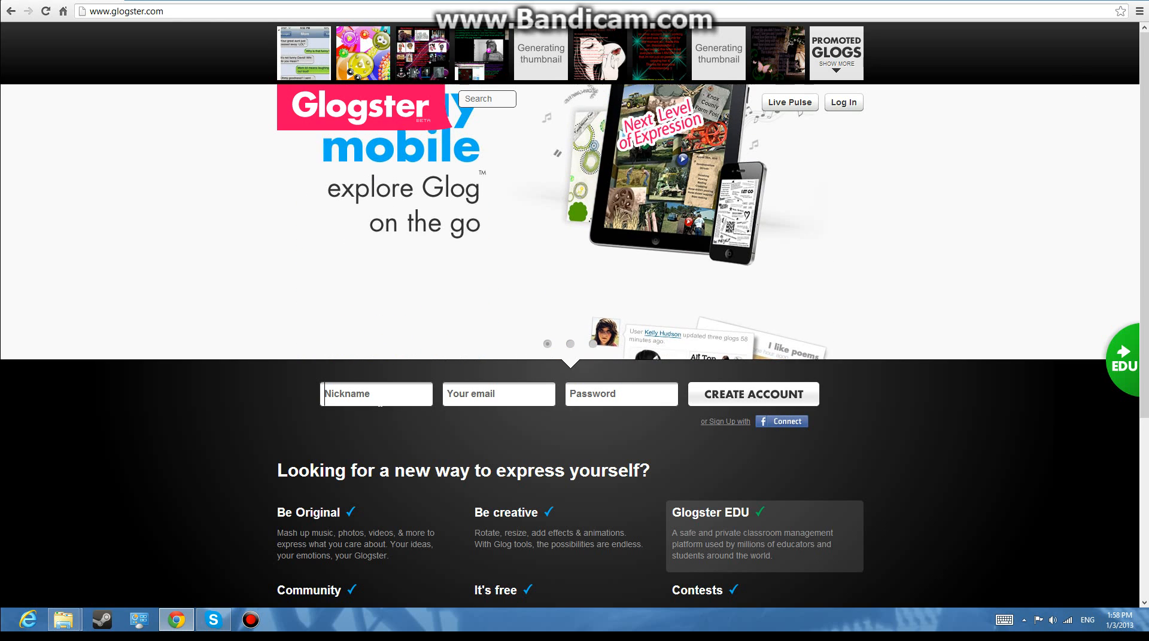
{"action": "left_click", "coordinate": [348, 395]}
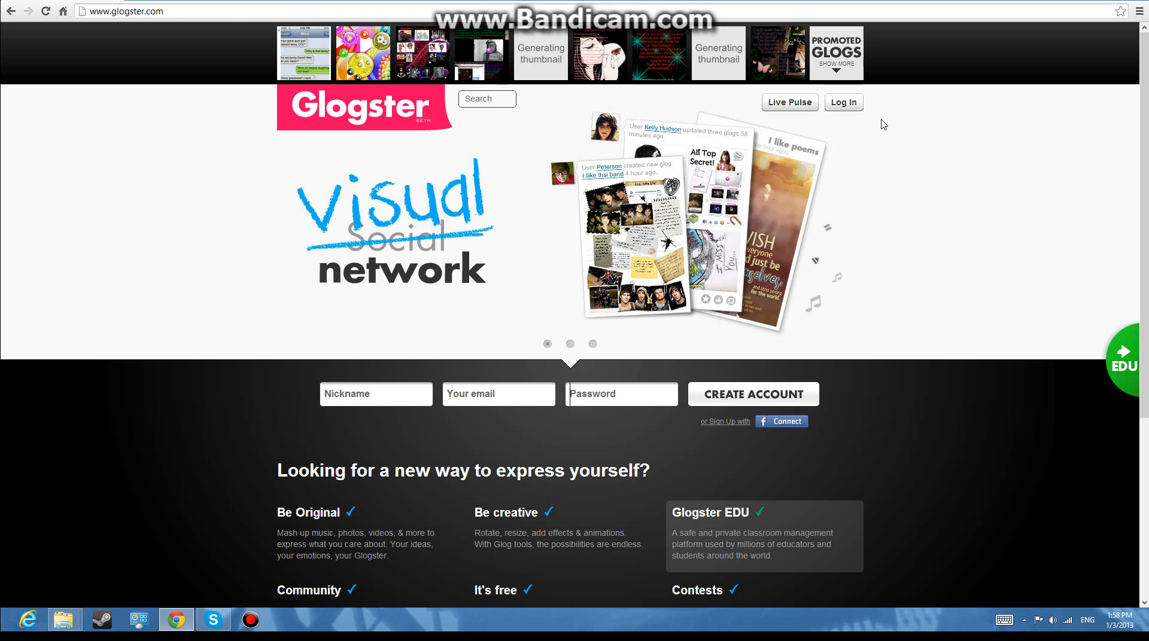
{"action": "left_click", "coordinate": [854, 105]}
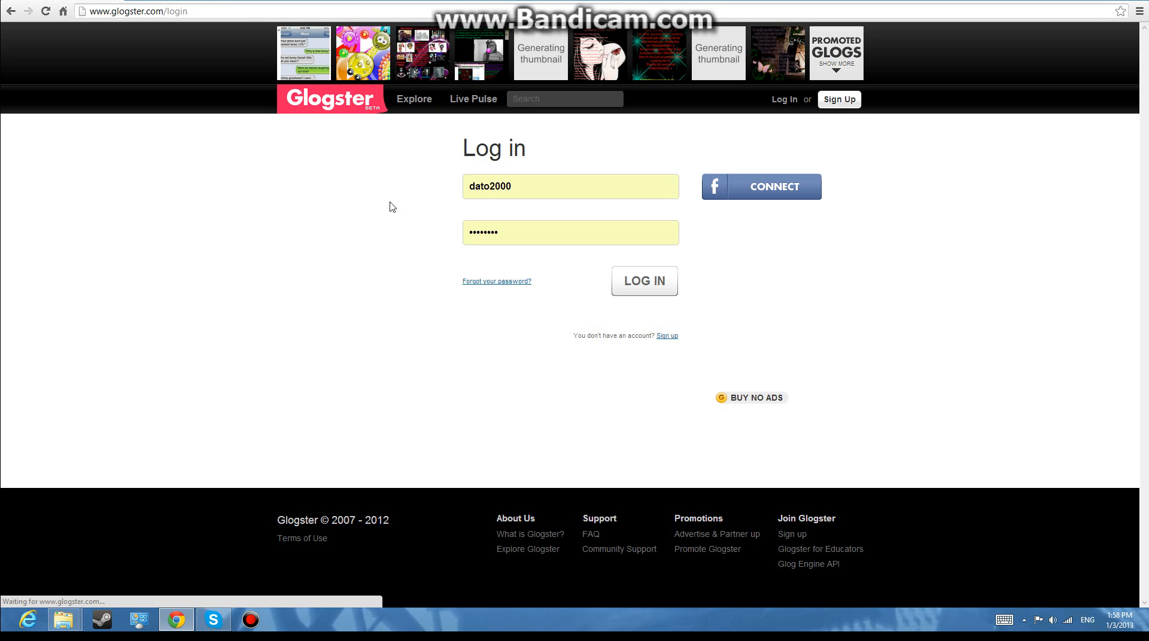
{"action": "left_click", "coordinate": [658, 281]}
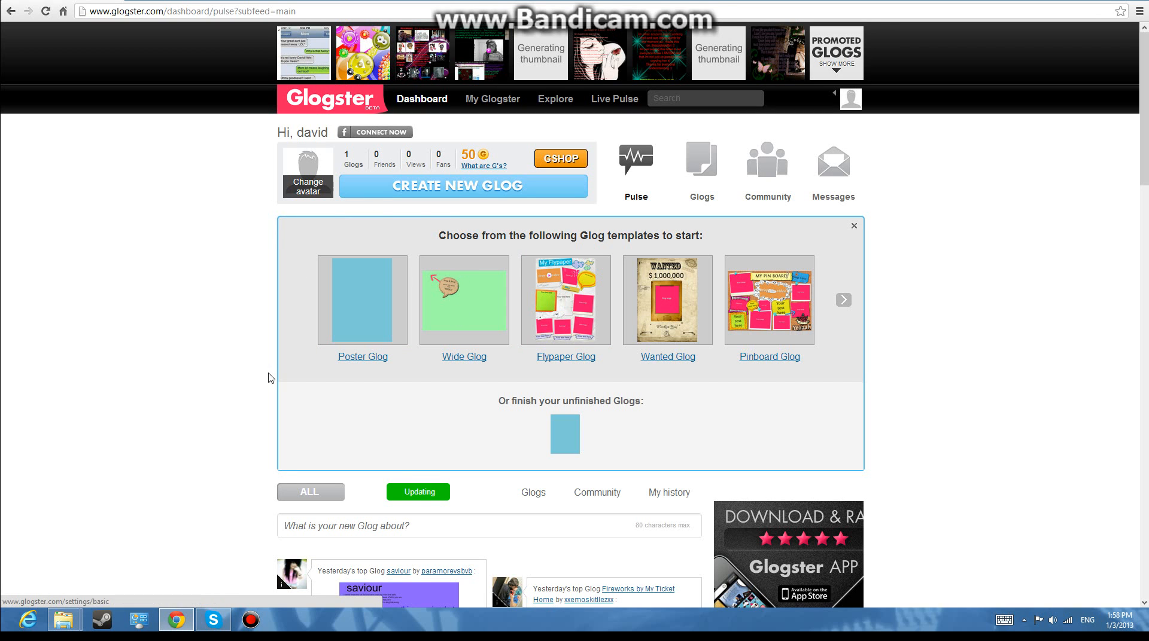
- Look through the top Glogs in the dashboard's Pulse feed and the second set of Glog templates
{"action": "scroll", "coordinate": [518, 411], "scroll_direction": "down", "scroll_amount": 7}
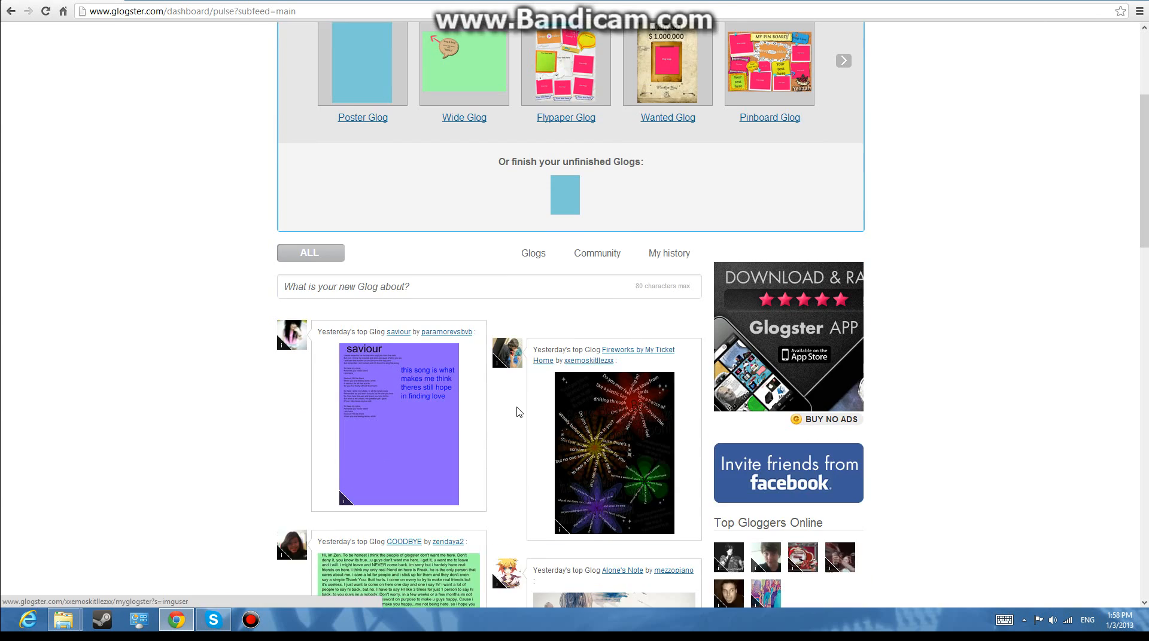
{"action": "scroll", "coordinate": [679, 349], "scroll_direction": "down", "scroll_amount": 7}
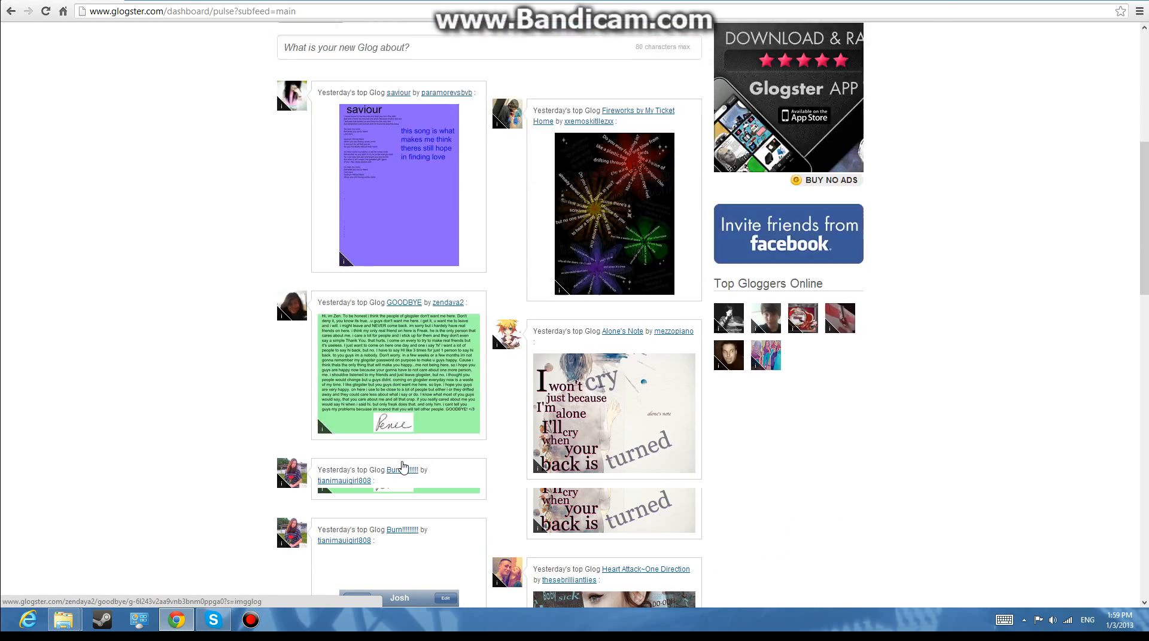
{"action": "scroll", "coordinate": [680, 349], "scroll_direction": "down", "scroll_amount": 12}
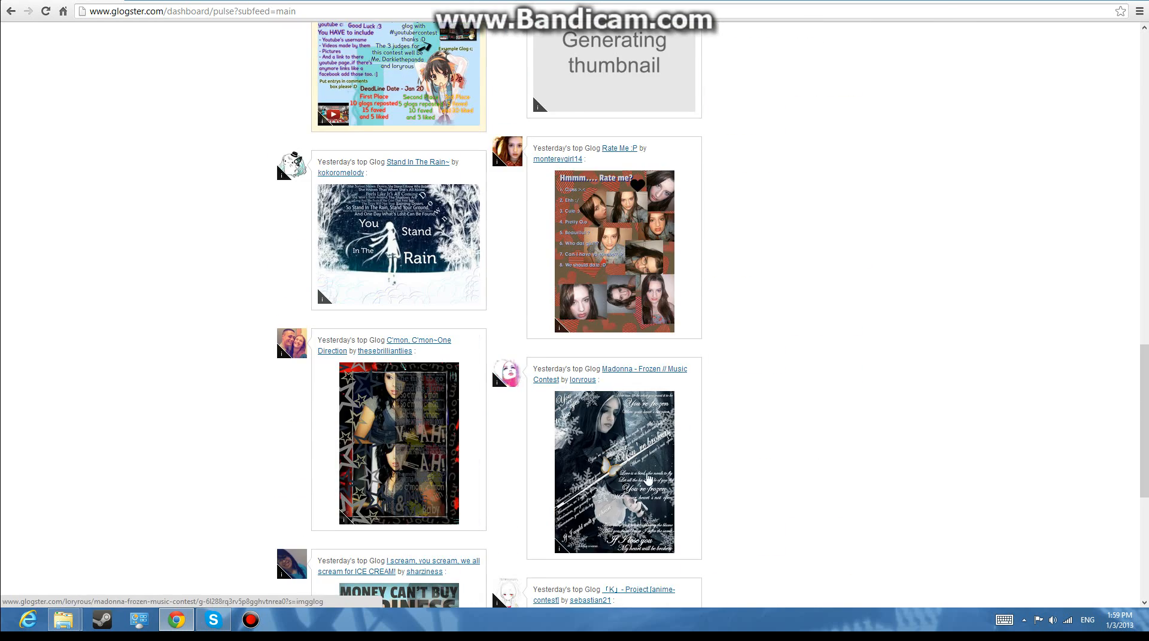
{"action": "scroll", "coordinate": [718, 298], "scroll_direction": "up", "scroll_amount": 20}
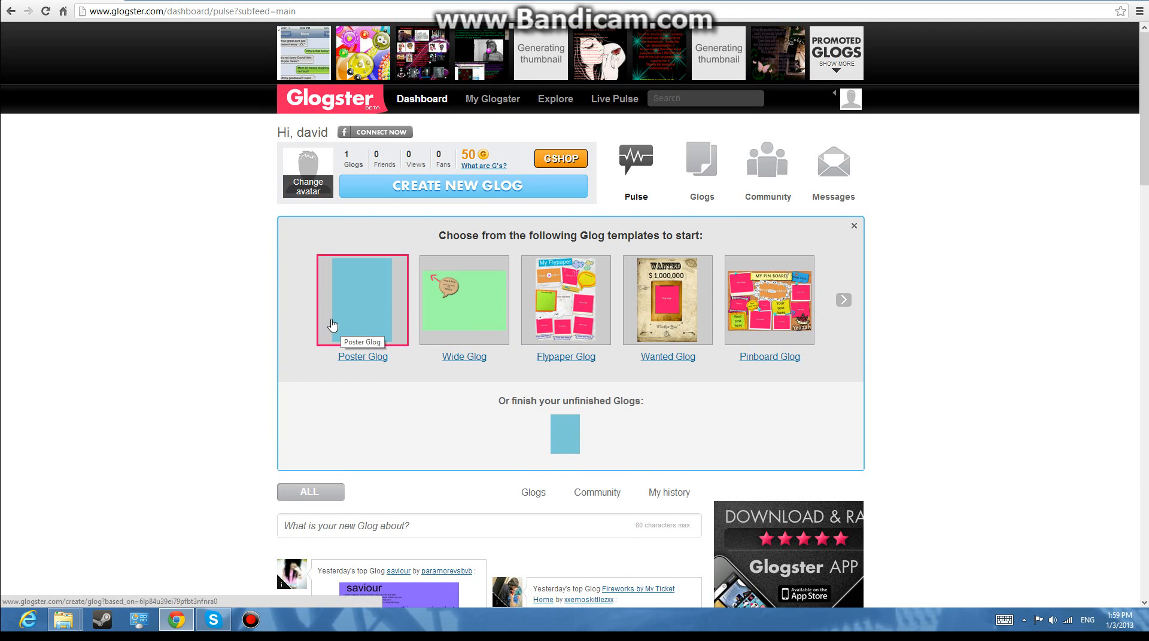
{"action": "left_click", "coordinate": [844, 300]}
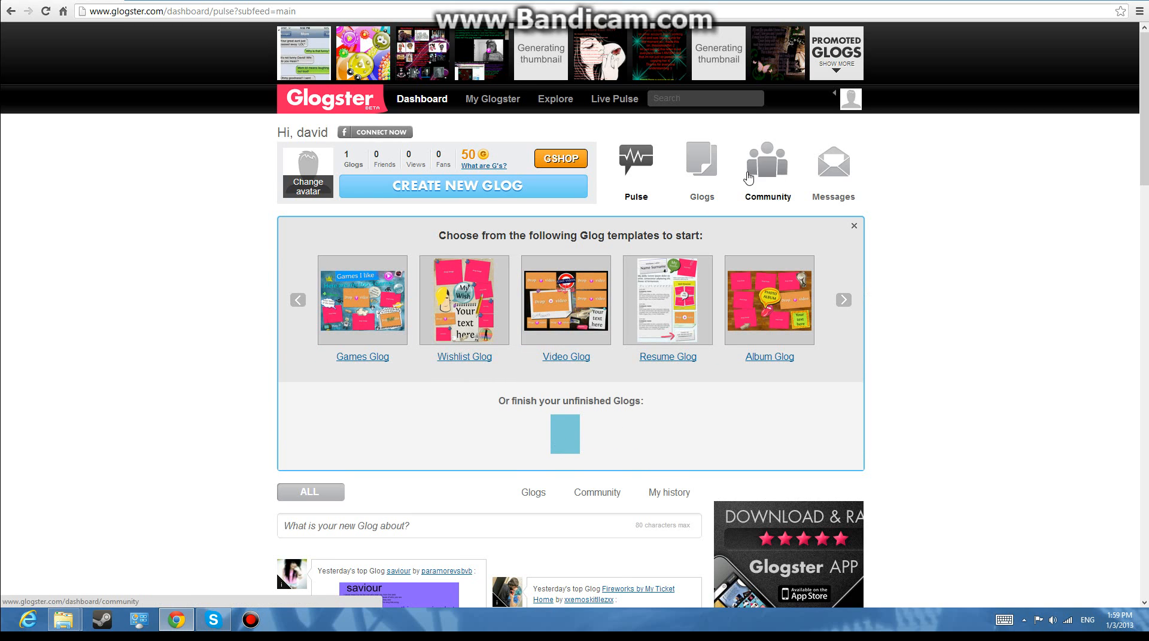
- Review the account's own Glogs list and return to the Pulse feed
{"action": "left_click", "coordinate": [701, 168]}
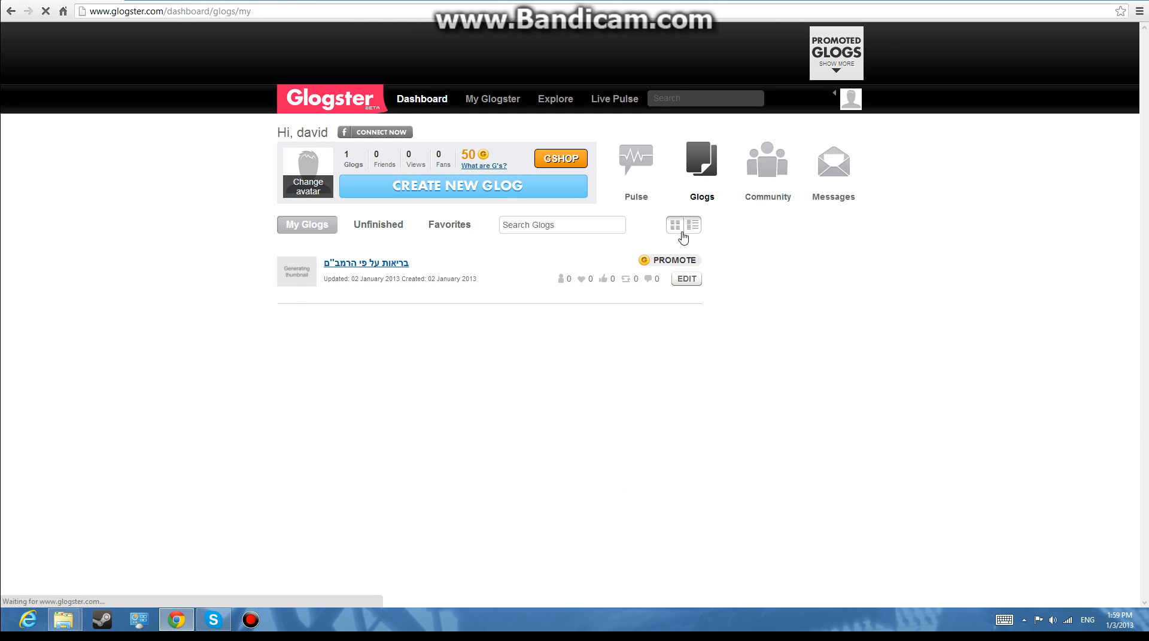
{"action": "scroll", "coordinate": [489, 341], "scroll_direction": "down", "scroll_amount": 5}
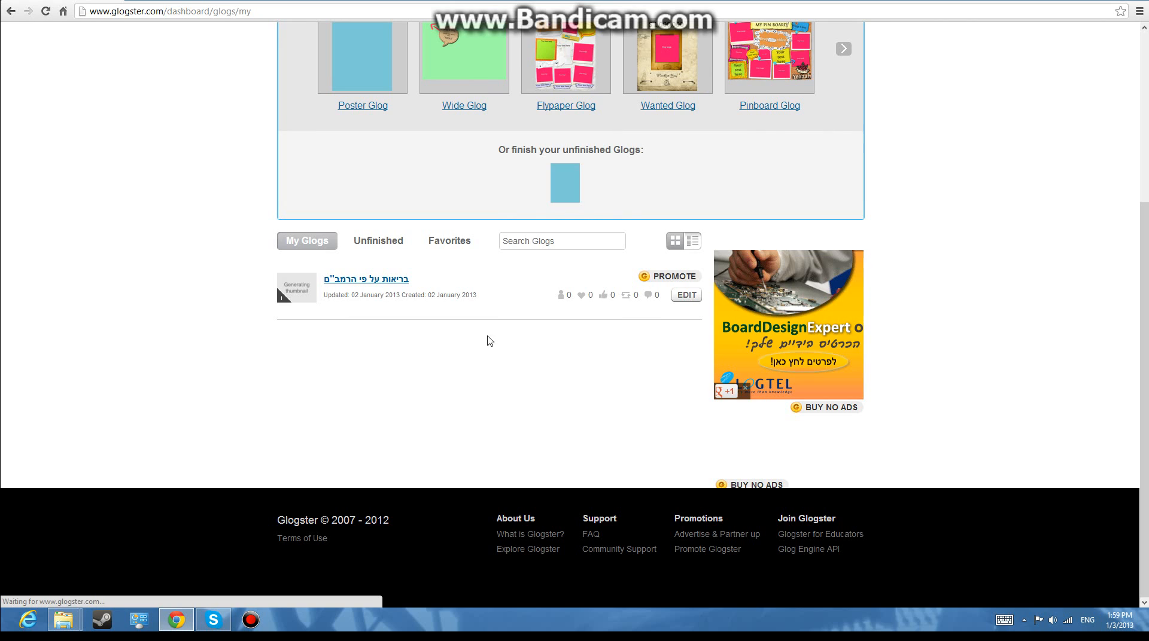
{"action": "scroll", "coordinate": [489, 341], "scroll_direction": "up", "scroll_amount": 4}
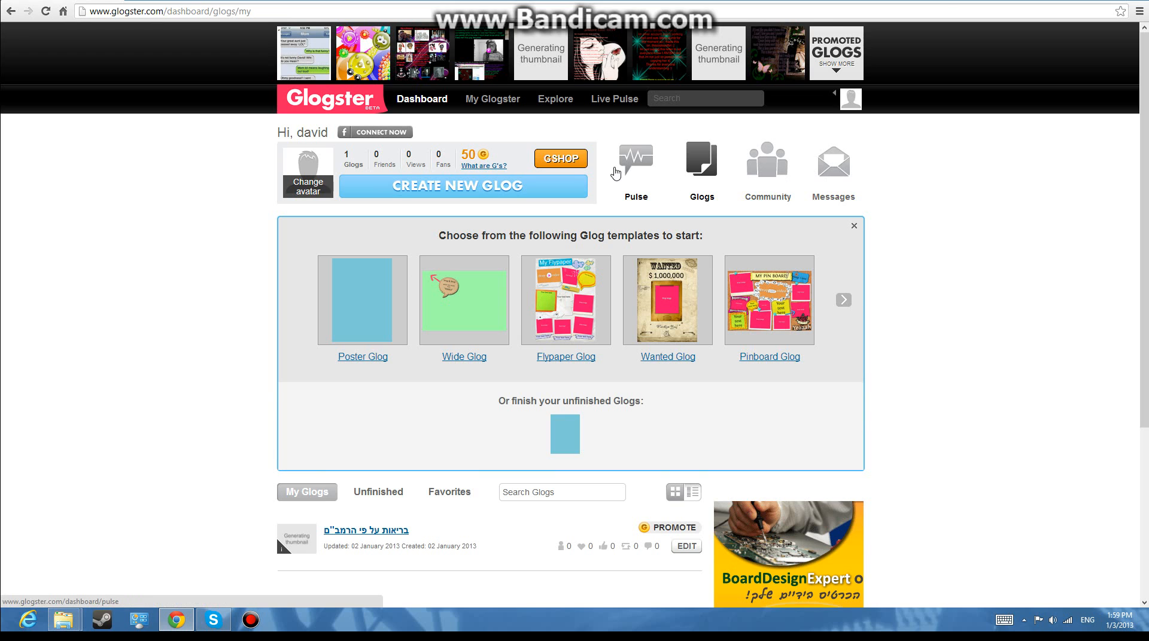
{"action": "left_click", "coordinate": [636, 161]}
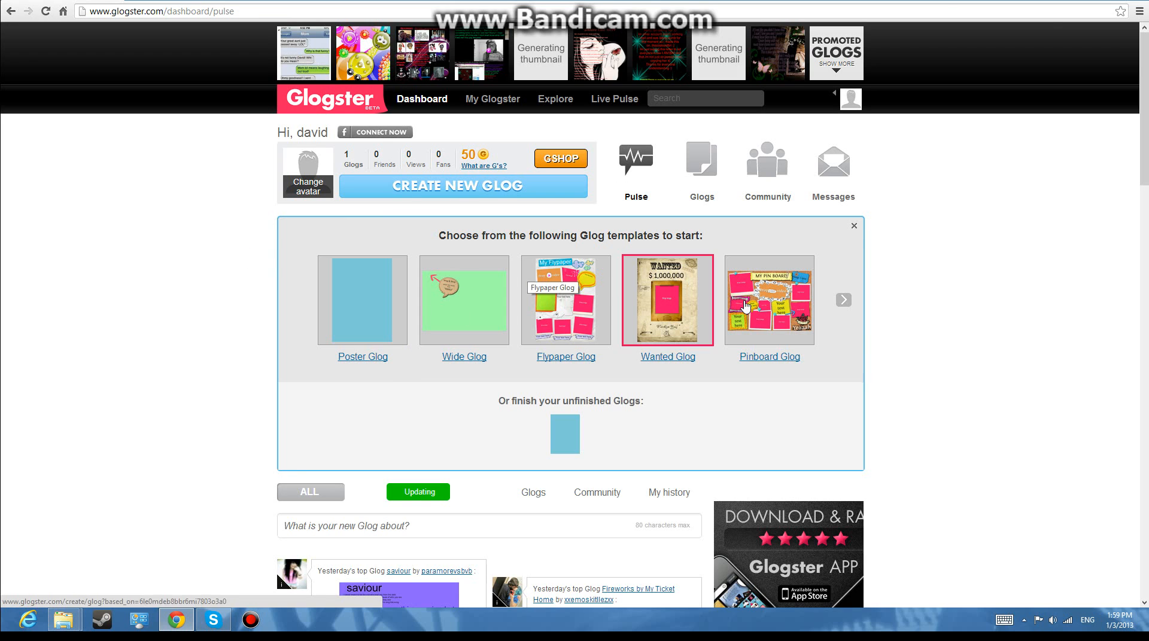
{"action": "scroll", "coordinate": [487, 435], "scroll_direction": "down", "scroll_amount": 15}
{"action": "scroll", "coordinate": [610, 423], "scroll_direction": "up", "scroll_amount": 15}
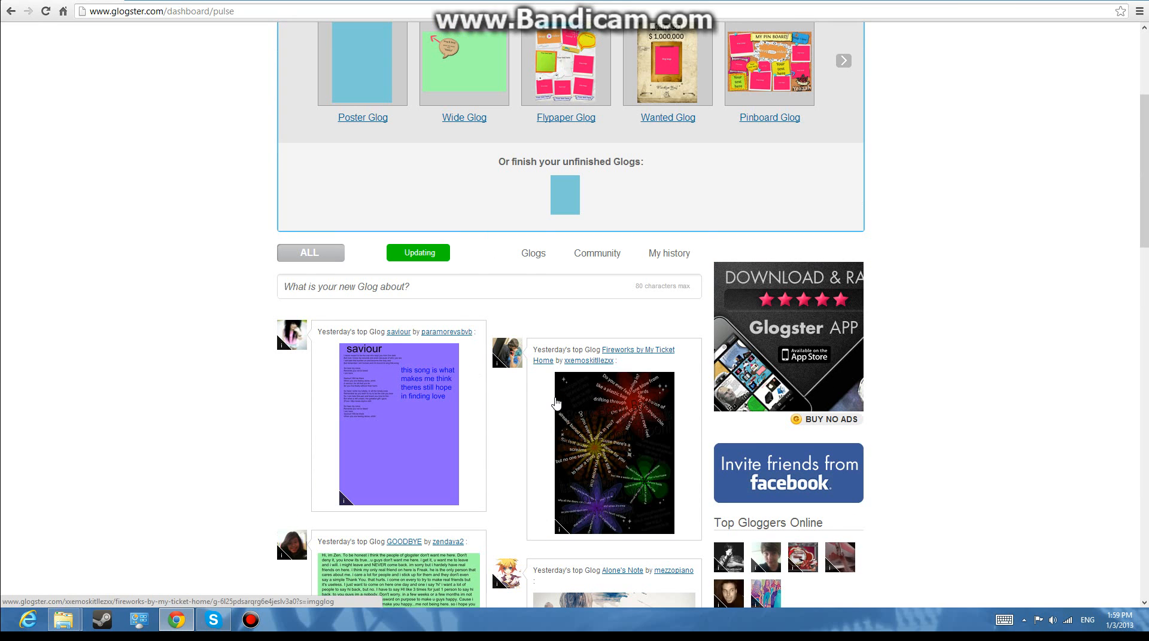
{"action": "scroll", "coordinate": [523, 428], "scroll_direction": "up", "scroll_amount": 4}
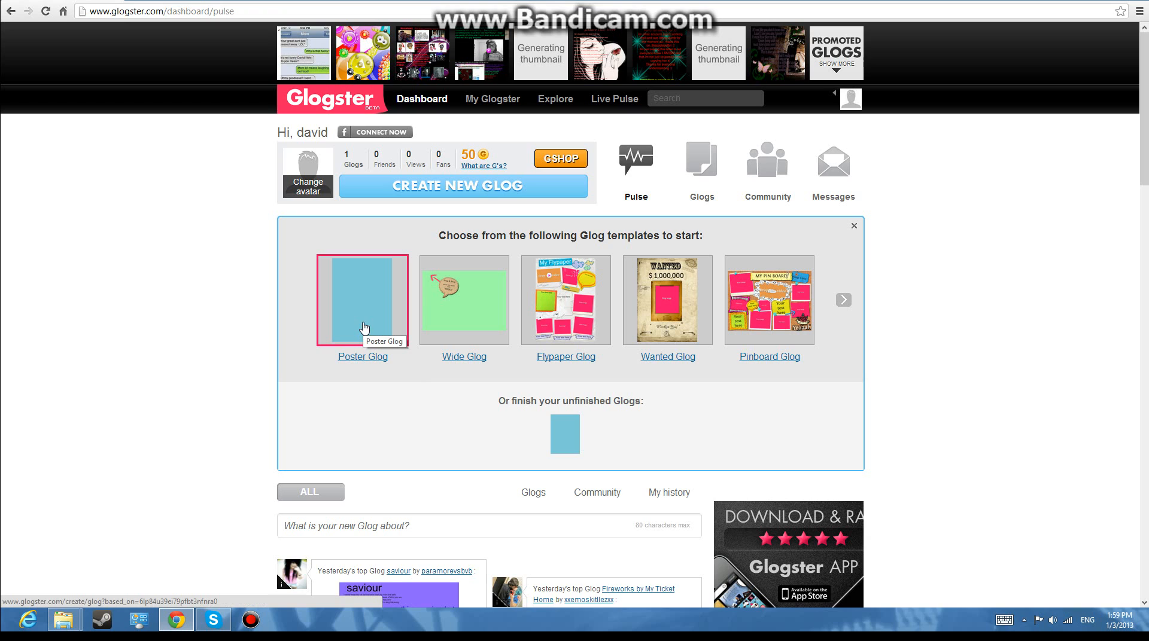
- Create a new Glog from the Poster Glog template and delete its sample speech bubble and pink arrow
{"action": "left_click", "coordinate": [364, 328]}
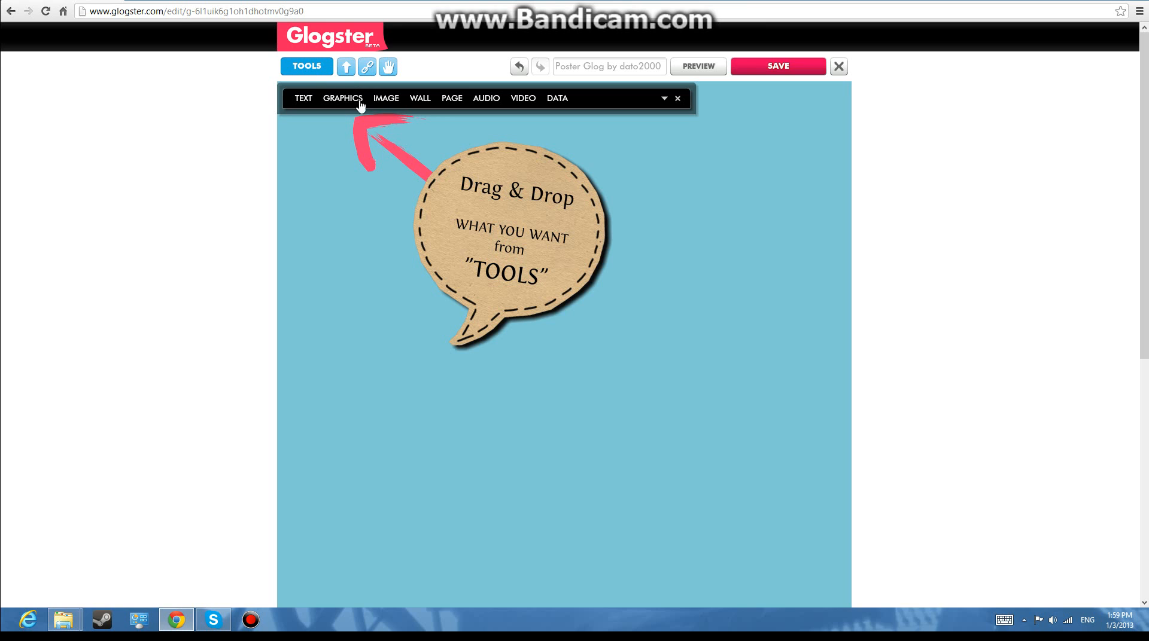
{"action": "left_click_drag", "start_coordinate": [486, 219], "coordinate": [550, 244]}
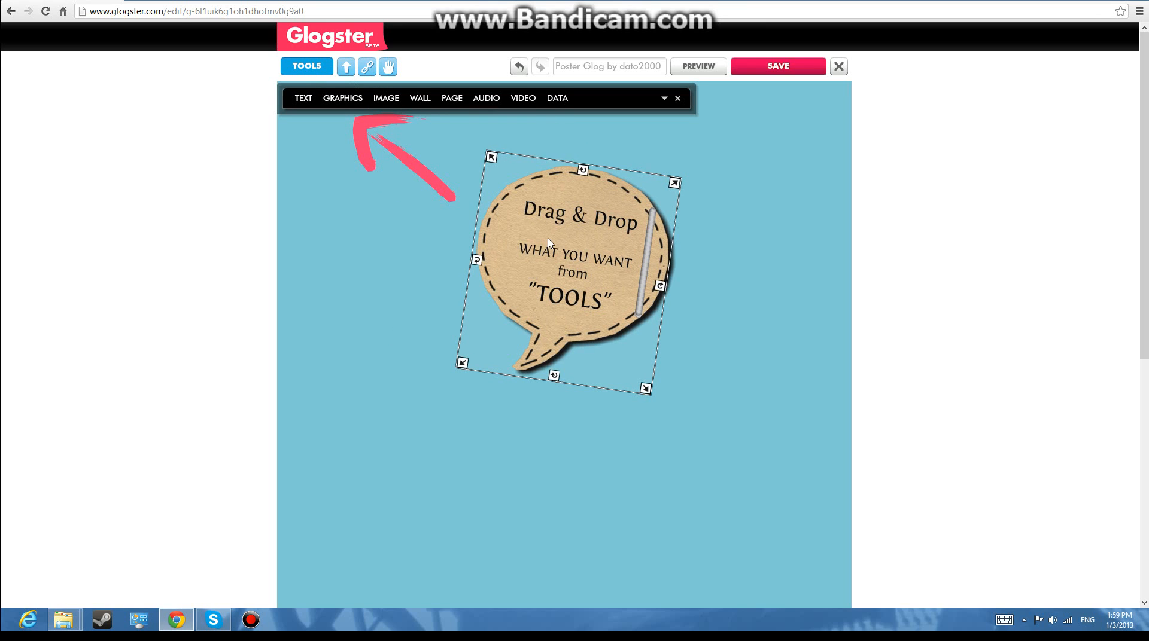
{"action": "key", "text": "Delete"}
{"action": "left_click", "coordinate": [437, 180]}
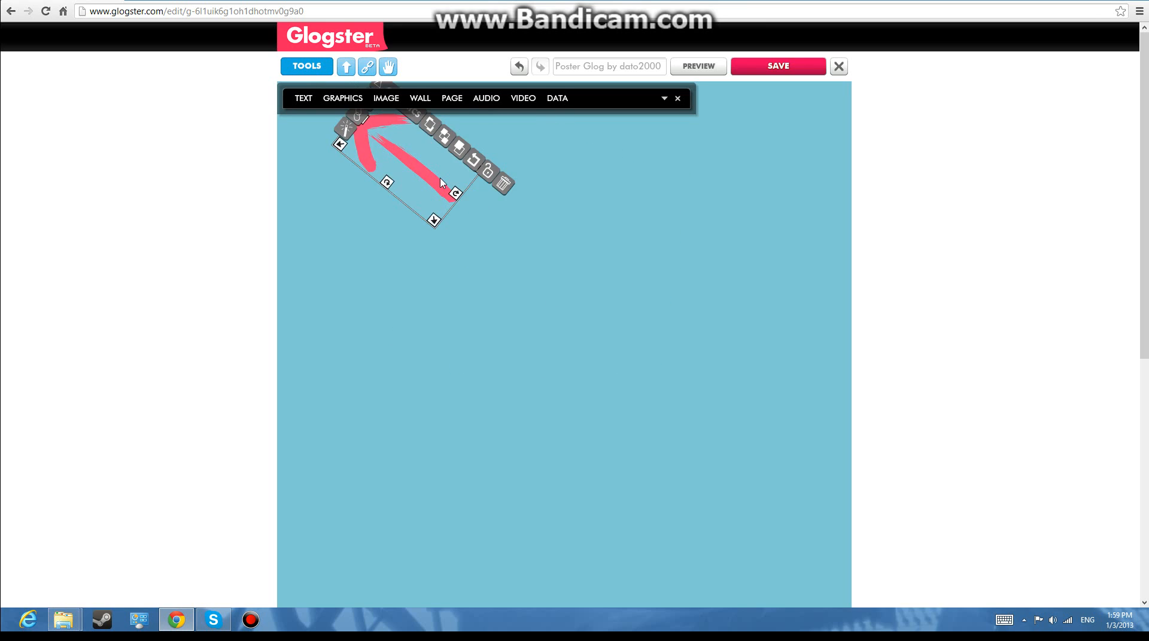
{"action": "key", "text": "Delete"}
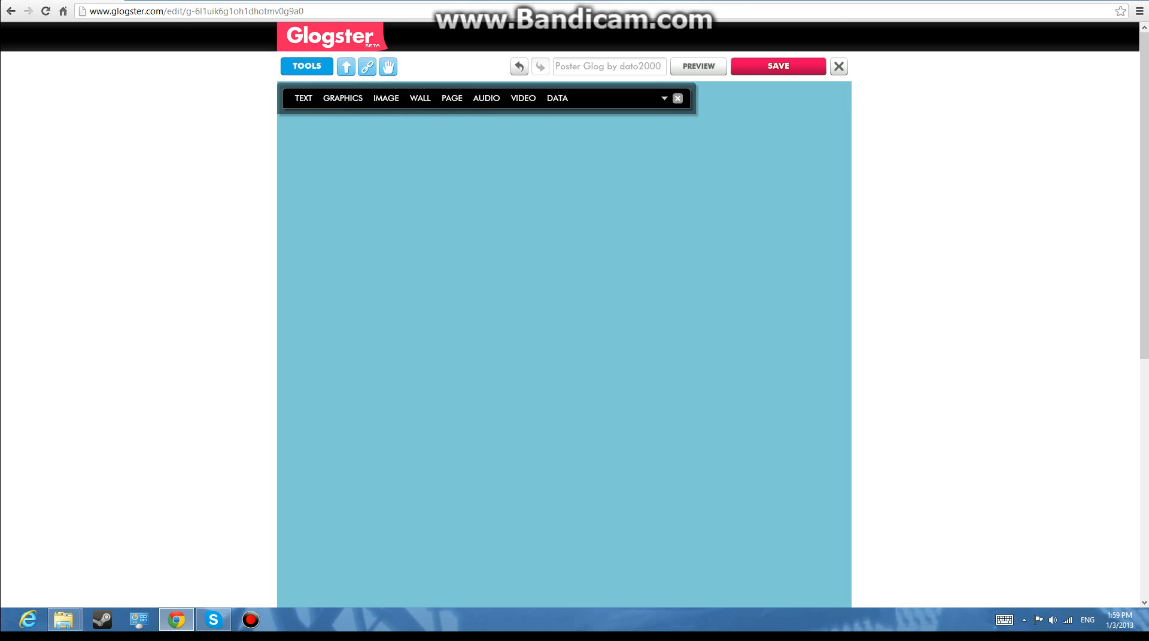
- Browse the Start text frames and place the blue thought bubble near the middle of the poster
{"action": "left_click", "coordinate": [664, 99]}
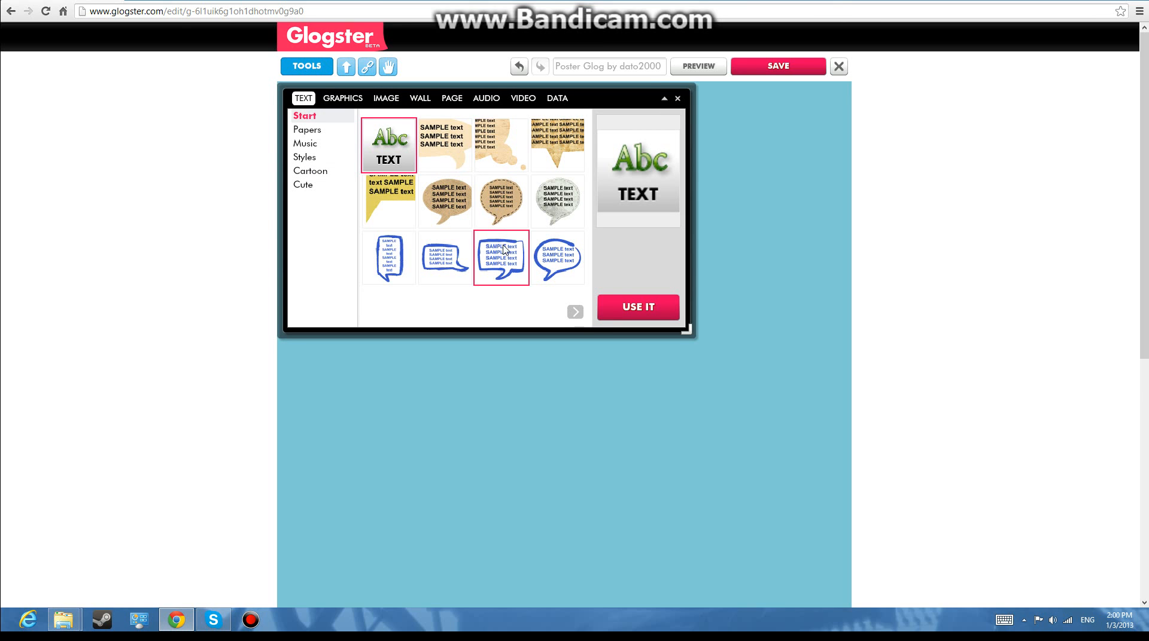
{"action": "left_click", "coordinate": [575, 312]}
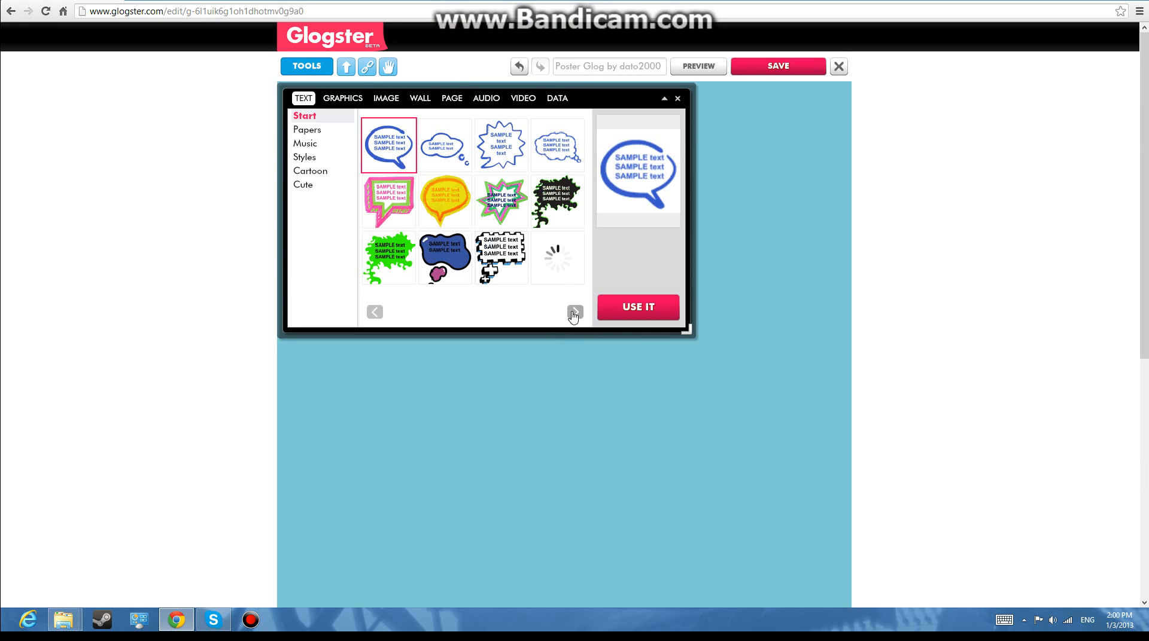
{"action": "left_click", "coordinate": [576, 312]}
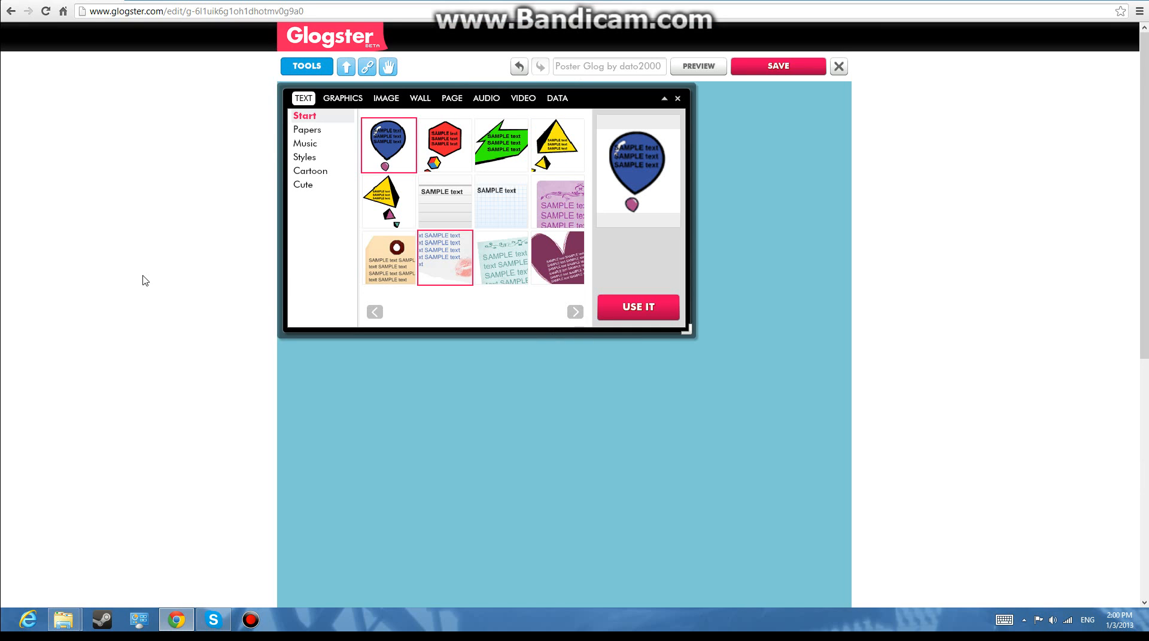
{"action": "left_click", "coordinate": [374, 311]}
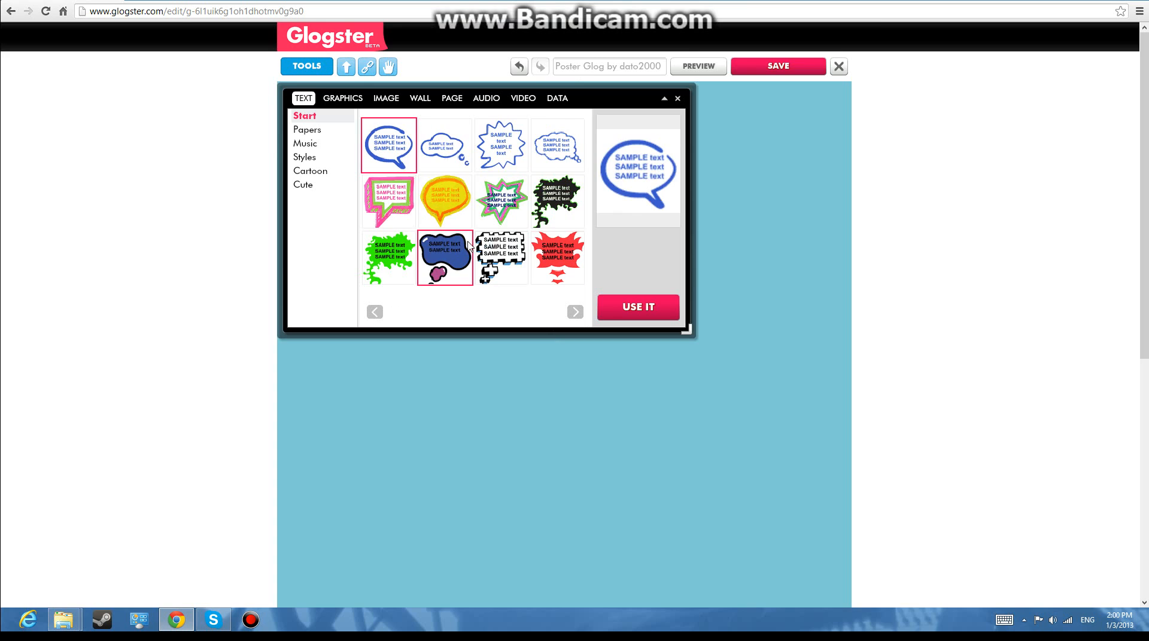
{"action": "left_click_drag", "start_coordinate": [432, 263], "coordinate": [573, 466]}
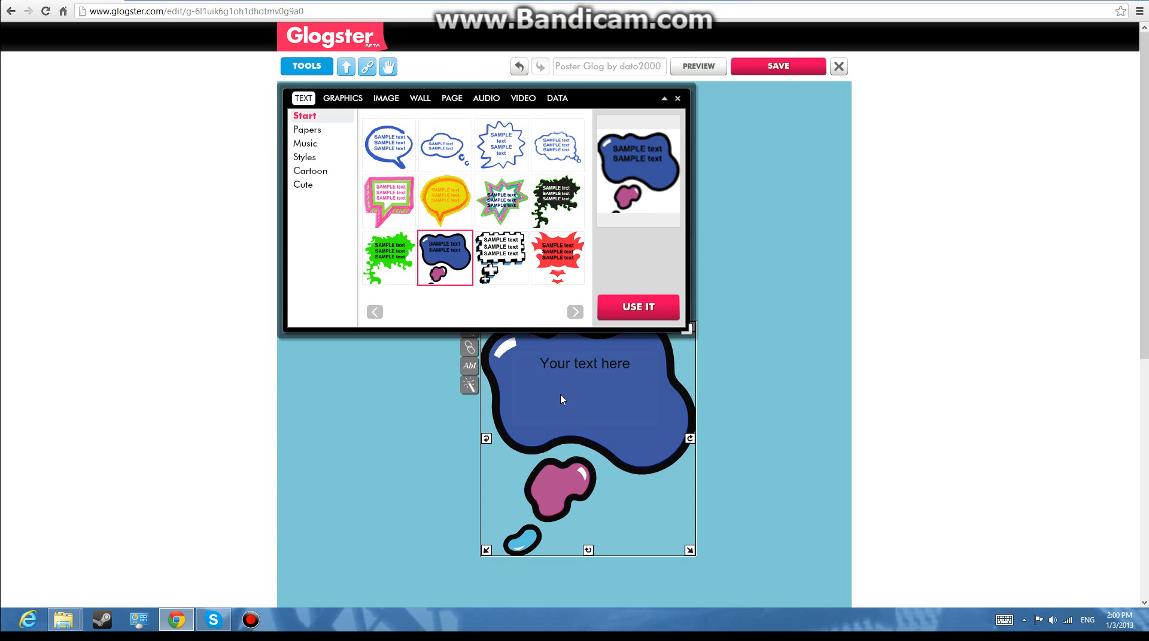
{"action": "left_click", "coordinate": [664, 99]}
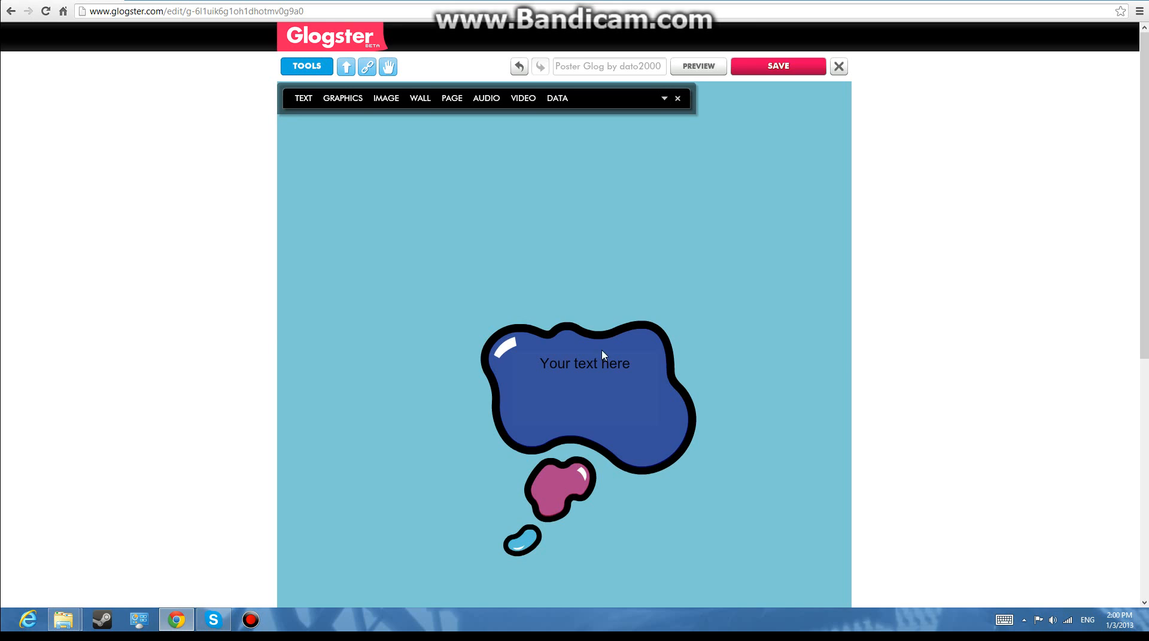
- Replace the placeholder text in the blue thought bubble with "שלום"
{"action": "left_click", "coordinate": [583, 376]}
{"action": "left_click", "coordinate": [594, 397]}
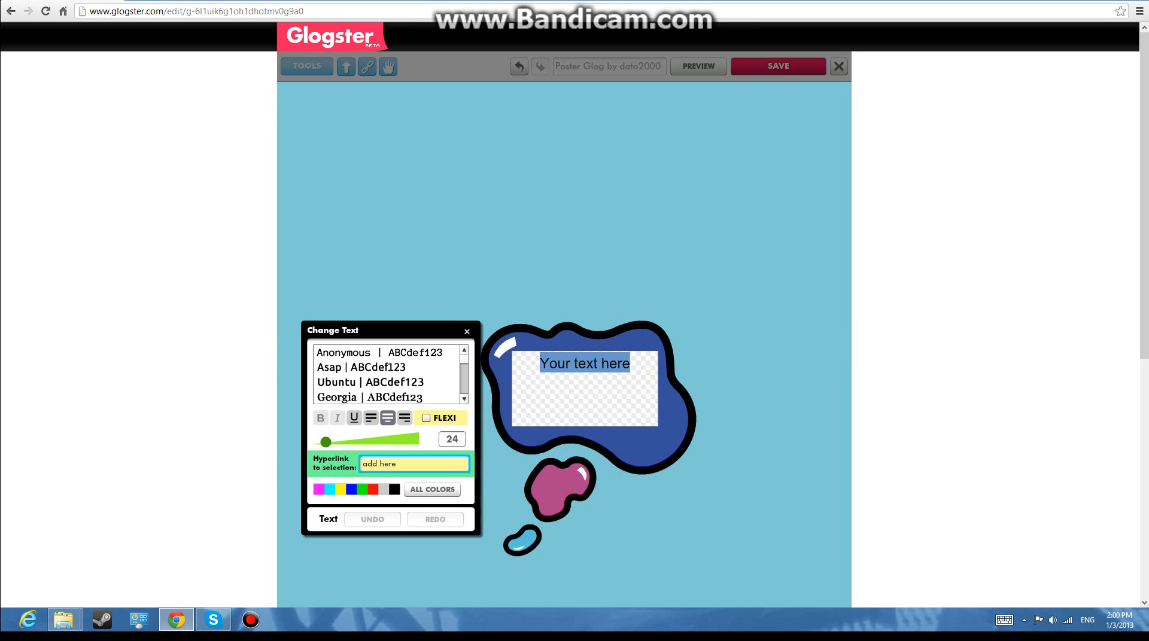
{"action": "key", "text": "BackSpace"}
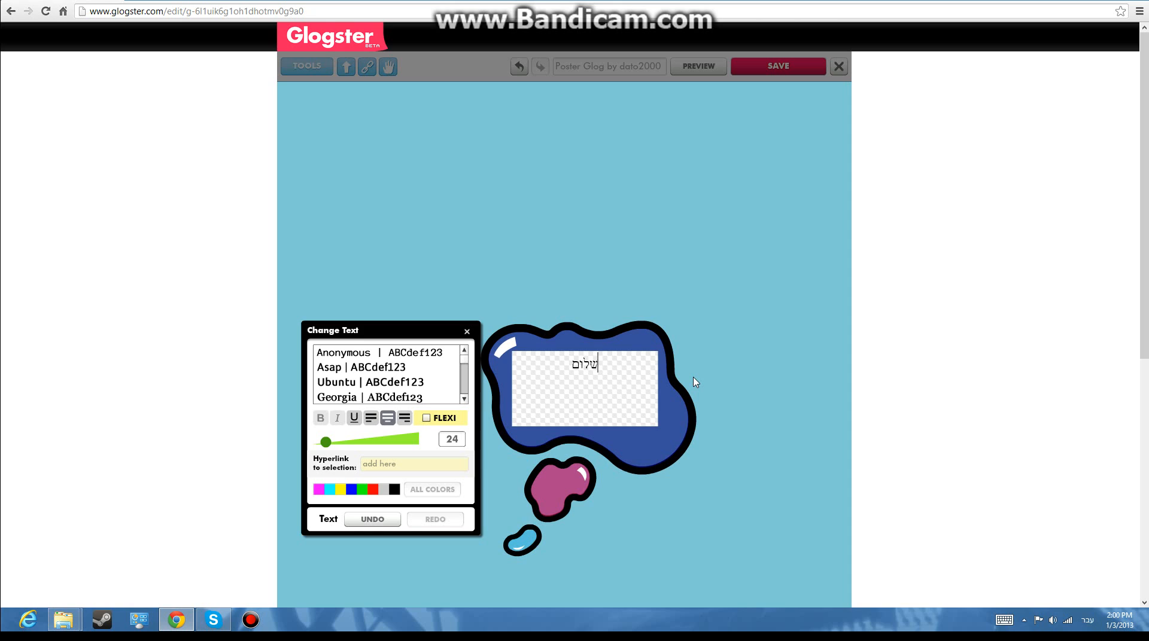
- Extend the text in the blue thought bubble to "שלום חברים" and finish editing it
{"action": "type", "text": "שלום חברים"}
{"action": "left_click", "coordinate": [738, 351]}
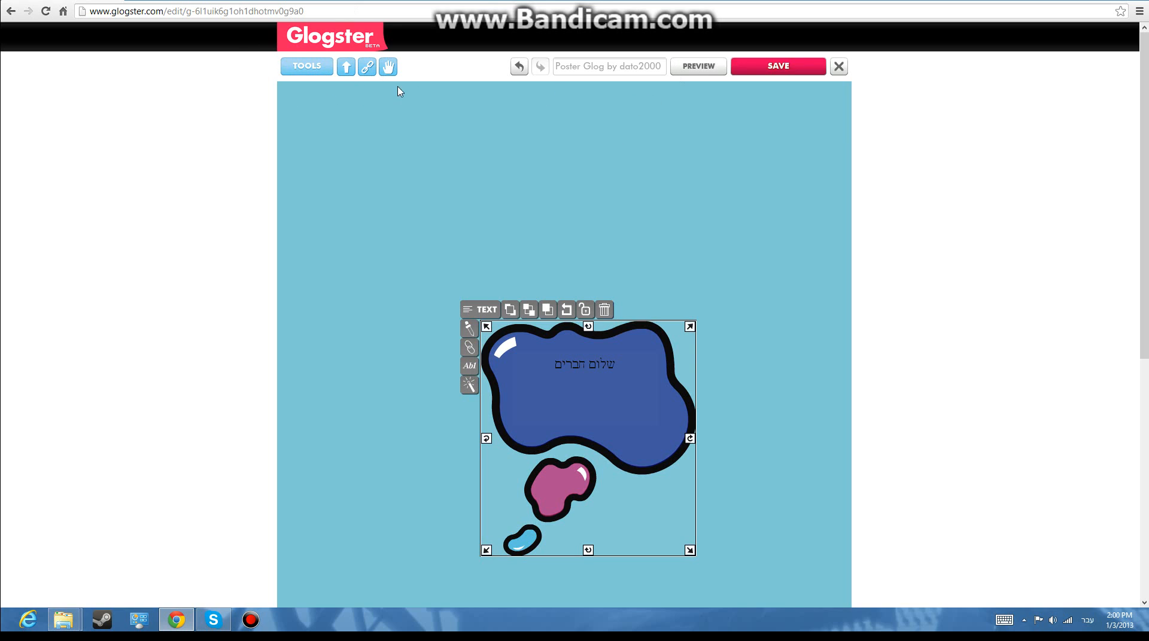
- Browse the Music and Papers collections of text frames
{"action": "left_click", "coordinate": [307, 69]}
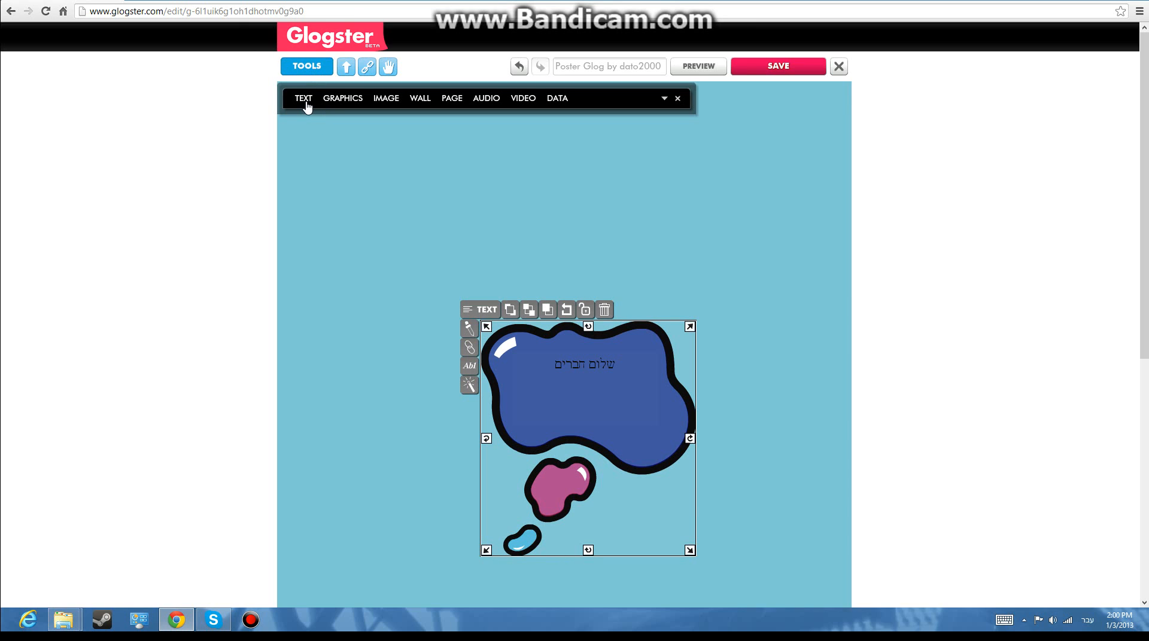
{"action": "left_click", "coordinate": [303, 100]}
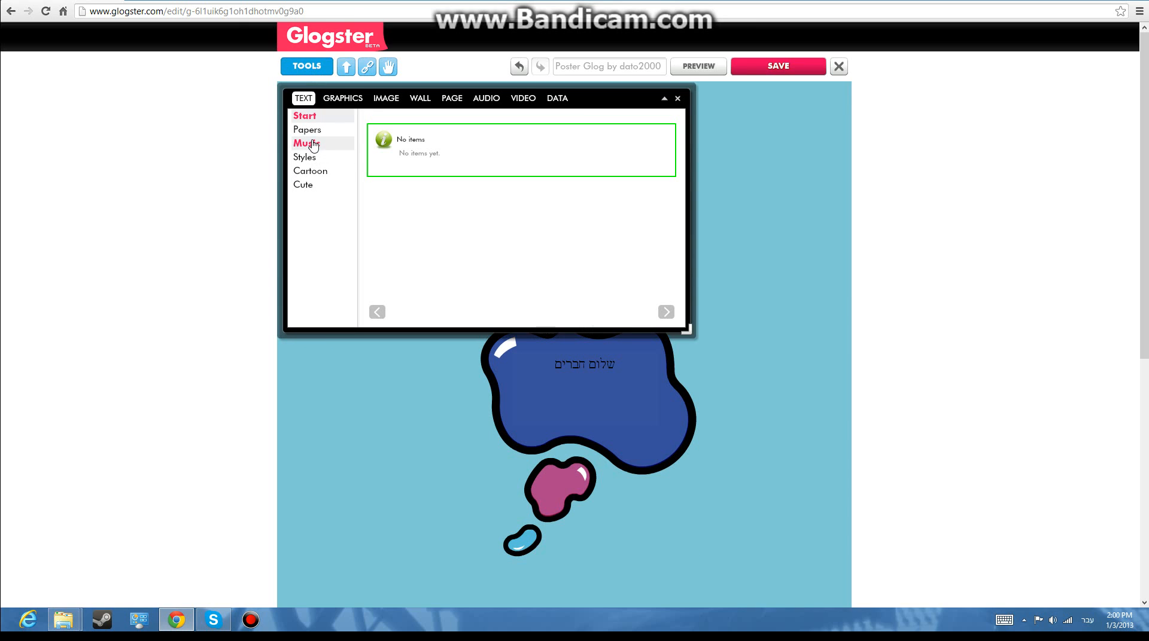
{"action": "left_click", "coordinate": [313, 144]}
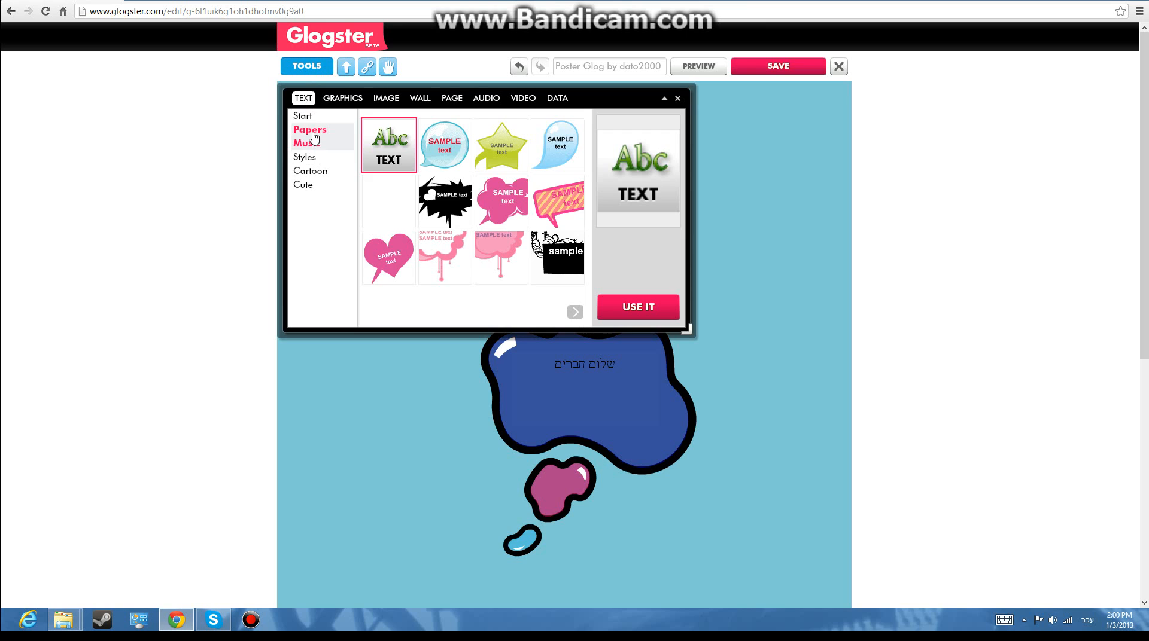
{"action": "left_click", "coordinate": [312, 132]}
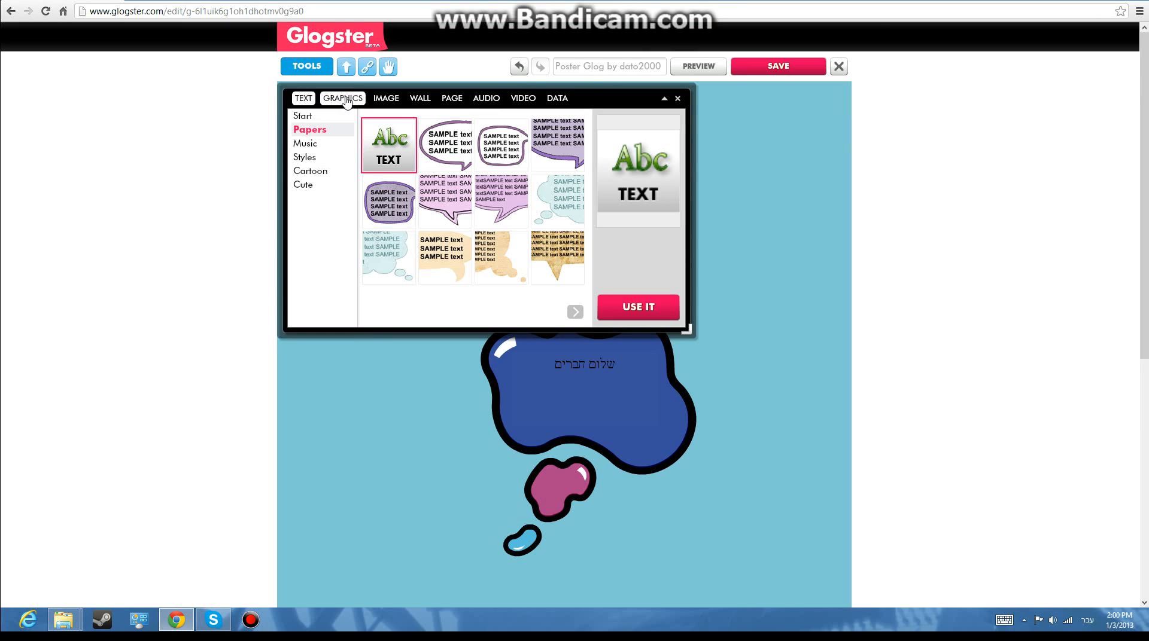
- Add the animated blue arrow from the Start graphics and position it in the empty area above and right of the thought bubble, unlocked
{"action": "left_click", "coordinate": [346, 99]}
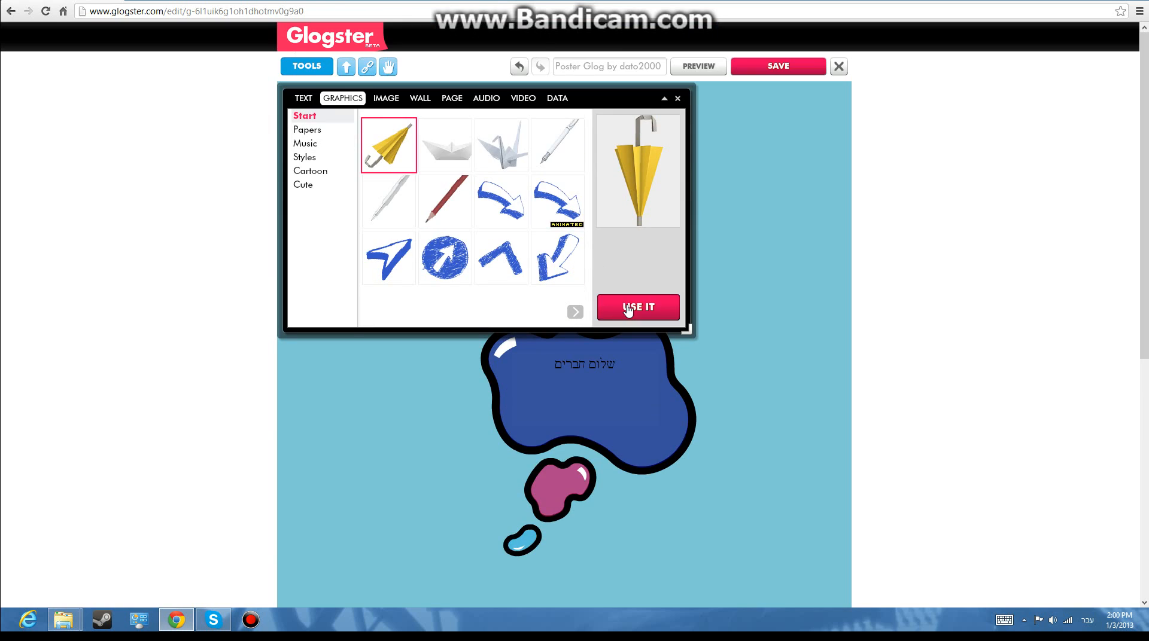
{"action": "left_click", "coordinate": [557, 201]}
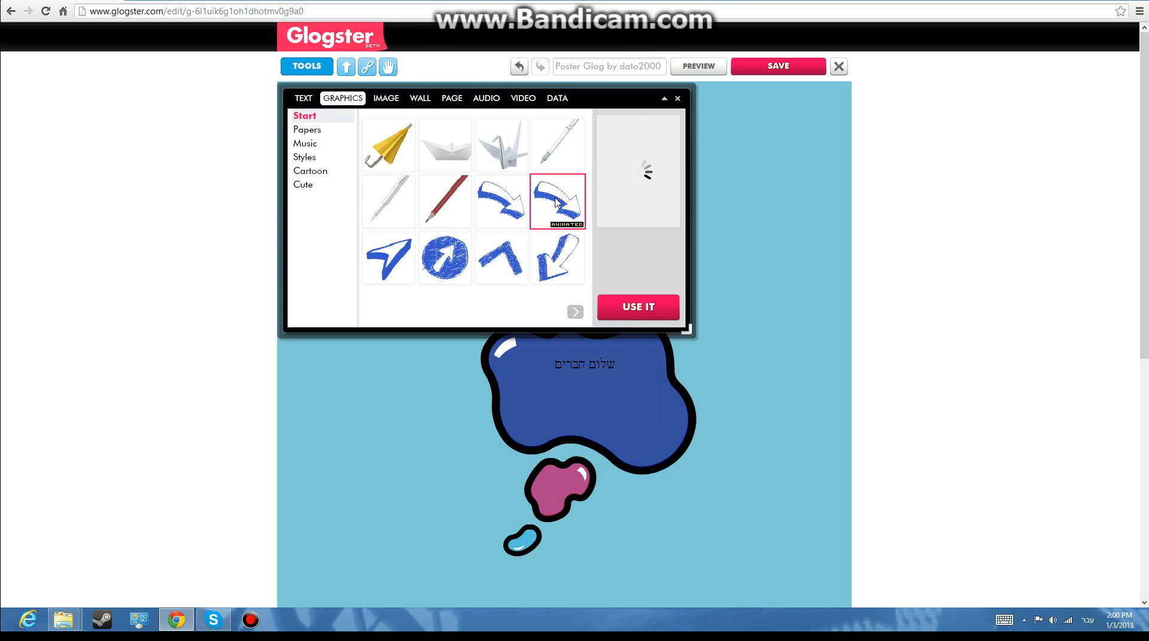
{"action": "left_click", "coordinate": [636, 317]}
{"action": "left_click_drag", "start_coordinate": [604, 377], "coordinate": [792, 265]}
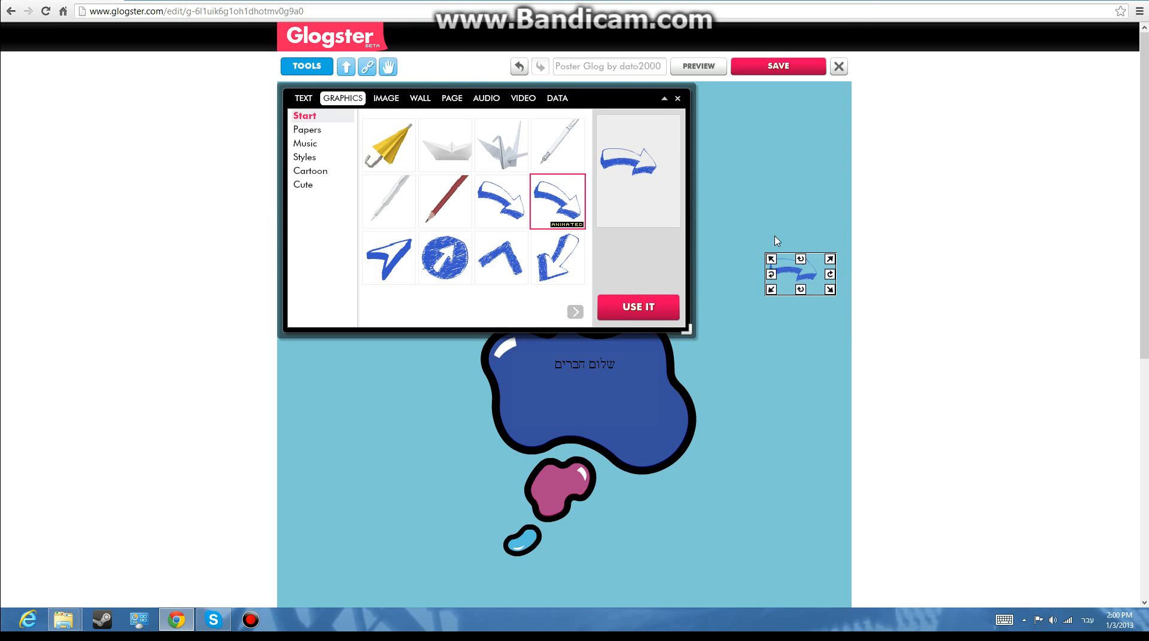
{"action": "left_click", "coordinate": [823, 246]}
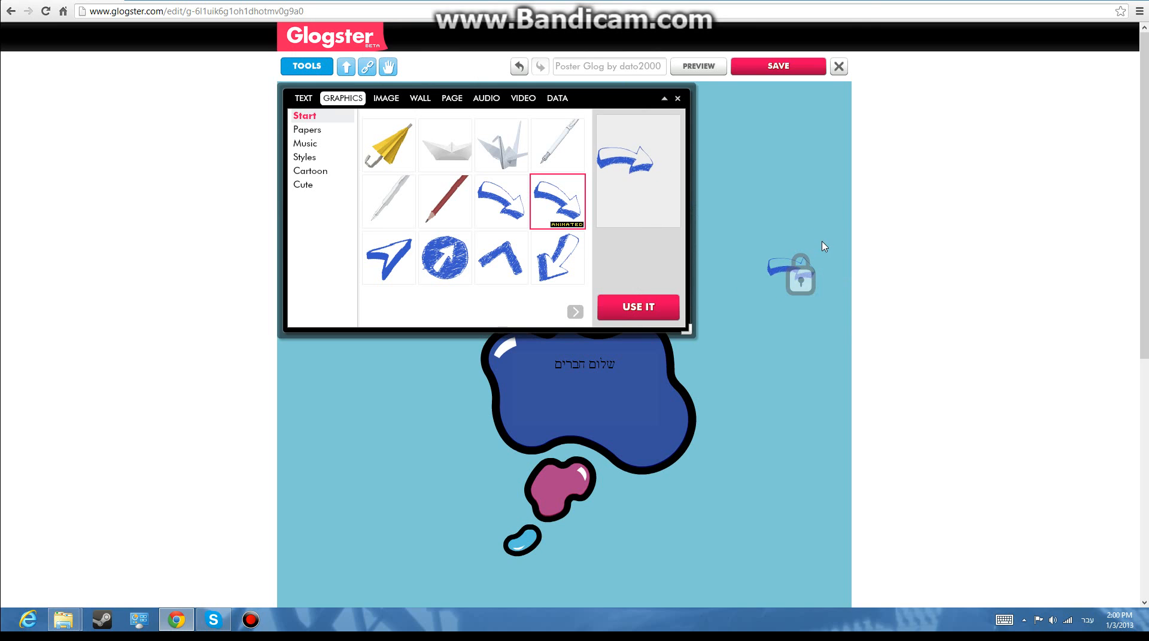
{"action": "left_click", "coordinate": [798, 285]}
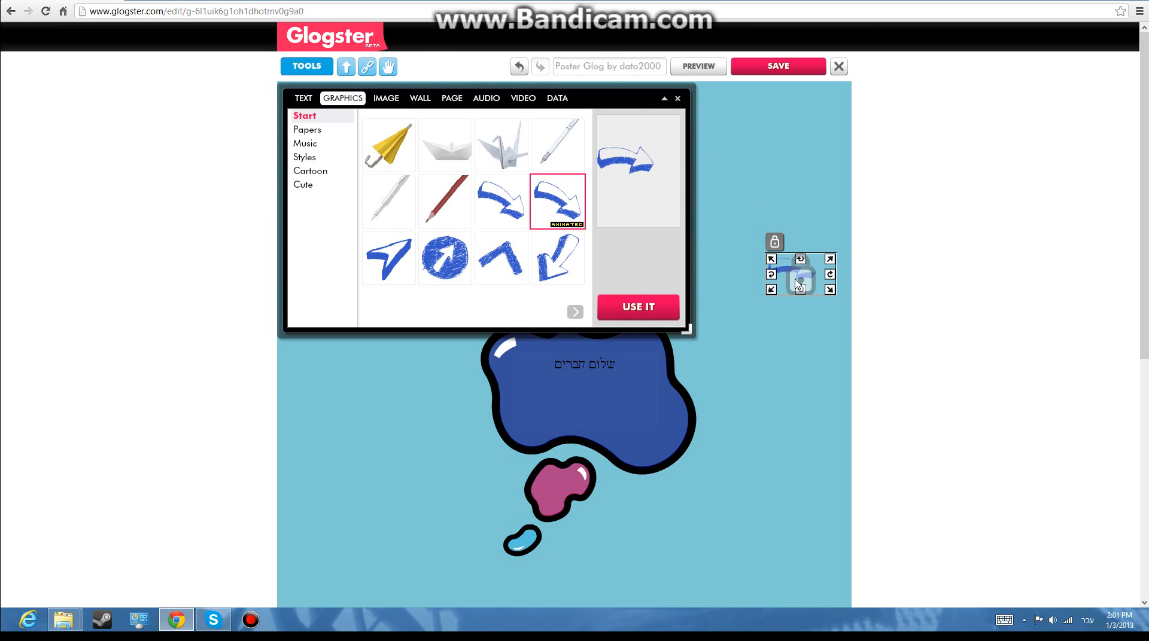
{"action": "left_click", "coordinate": [797, 280]}
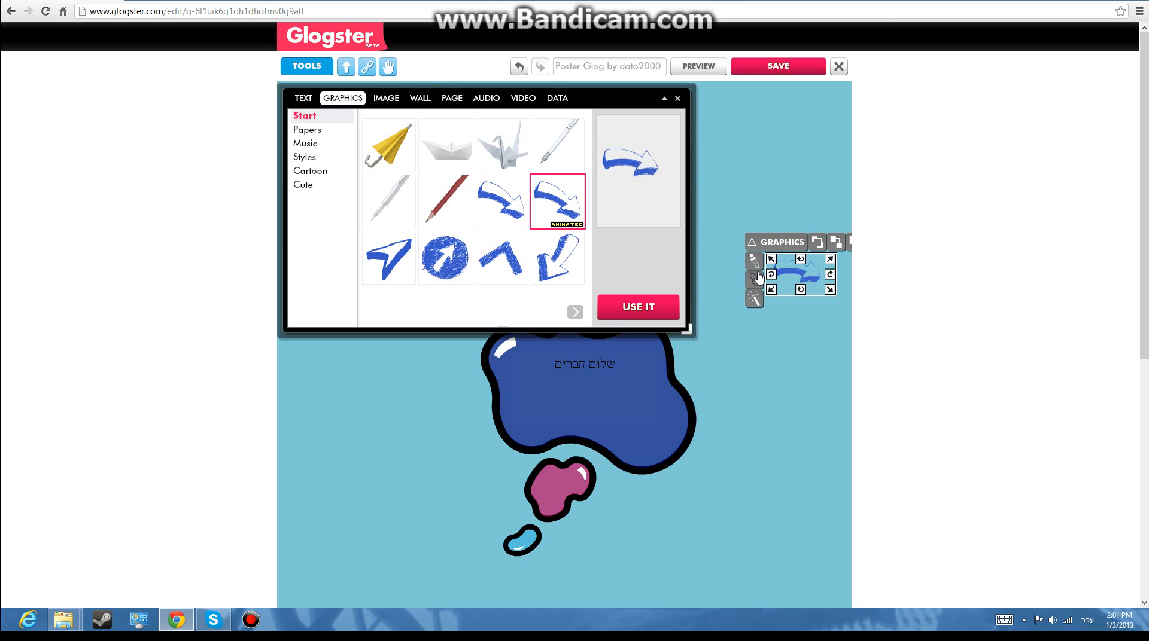
{"action": "left_click", "coordinate": [773, 273]}
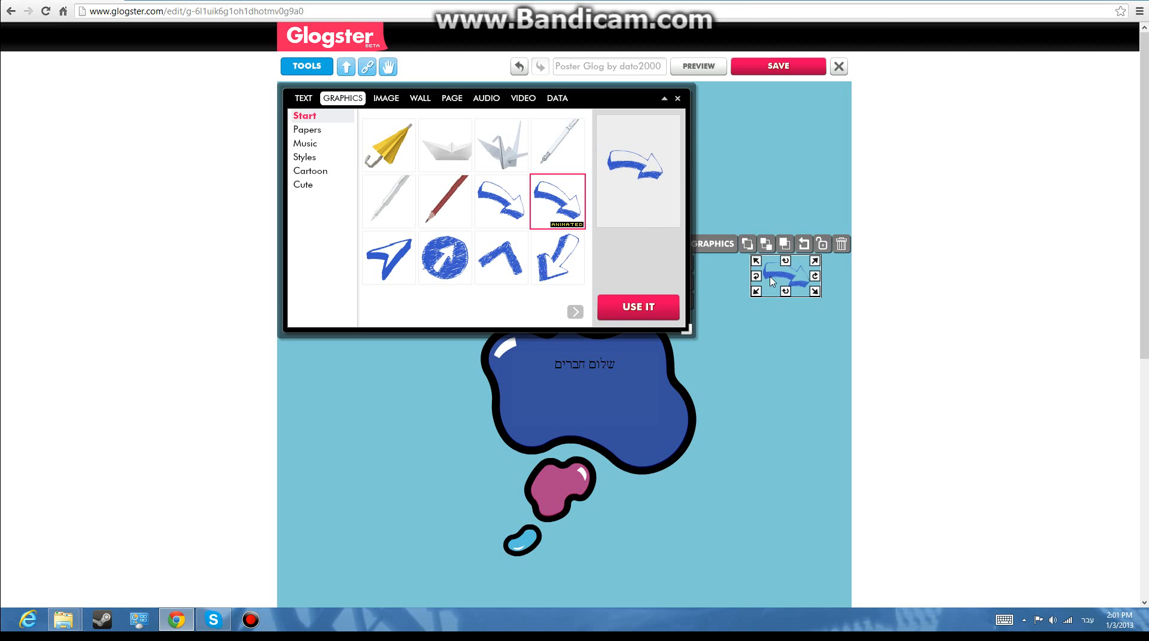
- Recolor the arrow graphic dark green and view its link dialog without adding a URL
{"action": "left_click", "coordinate": [664, 98]}
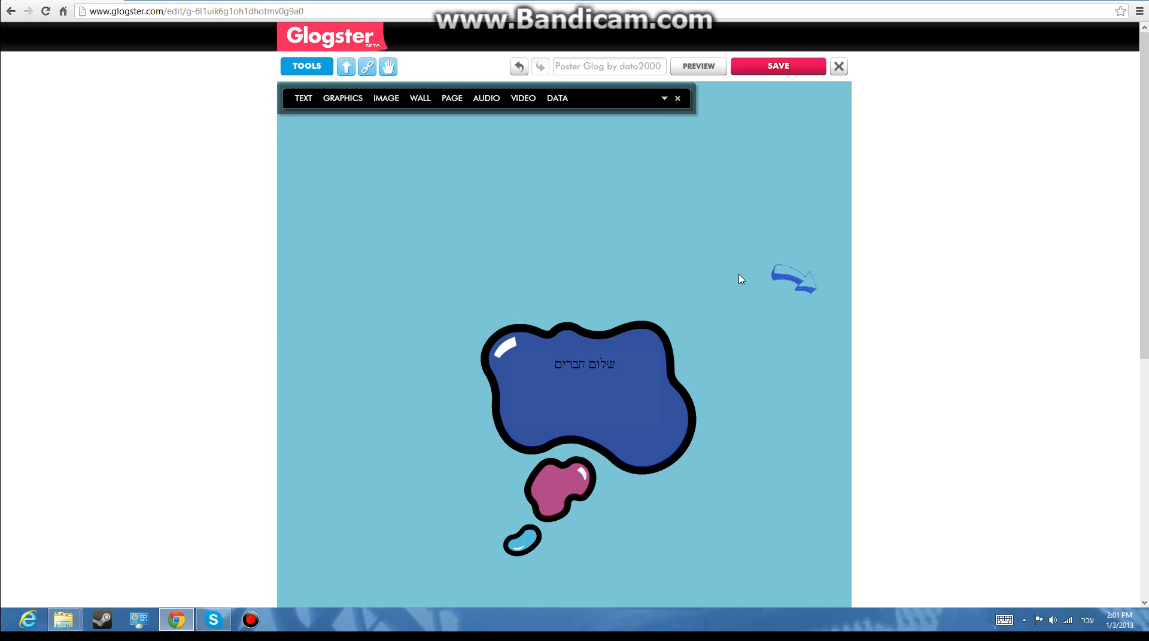
{"action": "left_click", "coordinate": [774, 273]}
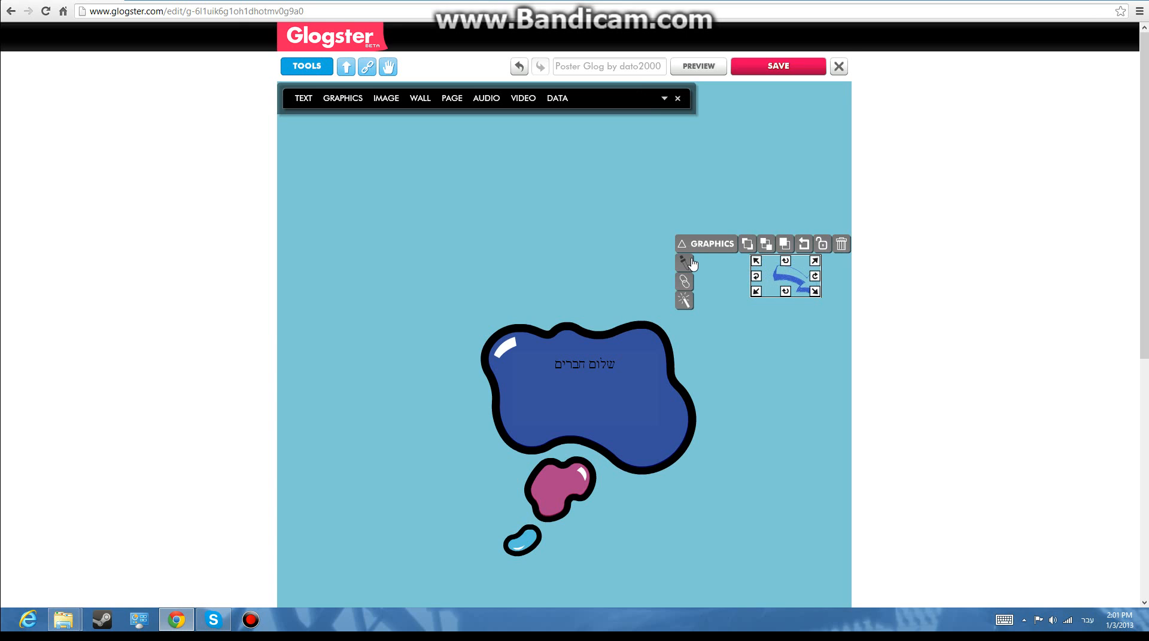
{"action": "left_click", "coordinate": [684, 262]}
{"action": "left_click", "coordinate": [616, 344]}
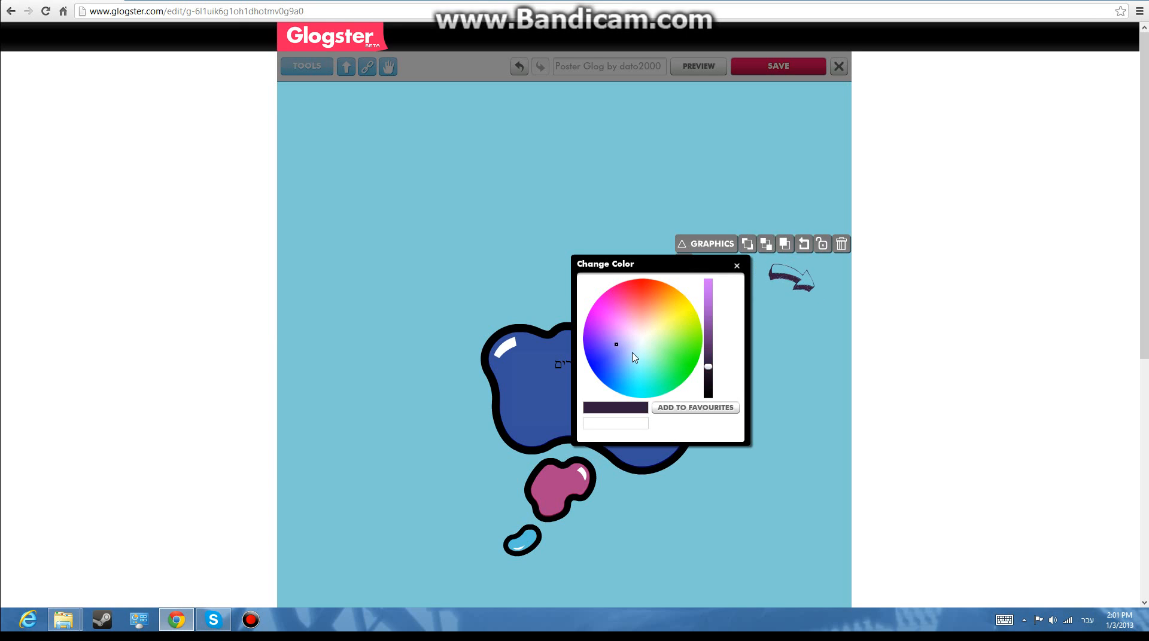
{"action": "left_click", "coordinate": [682, 308]}
{"action": "left_click", "coordinate": [675, 358]}
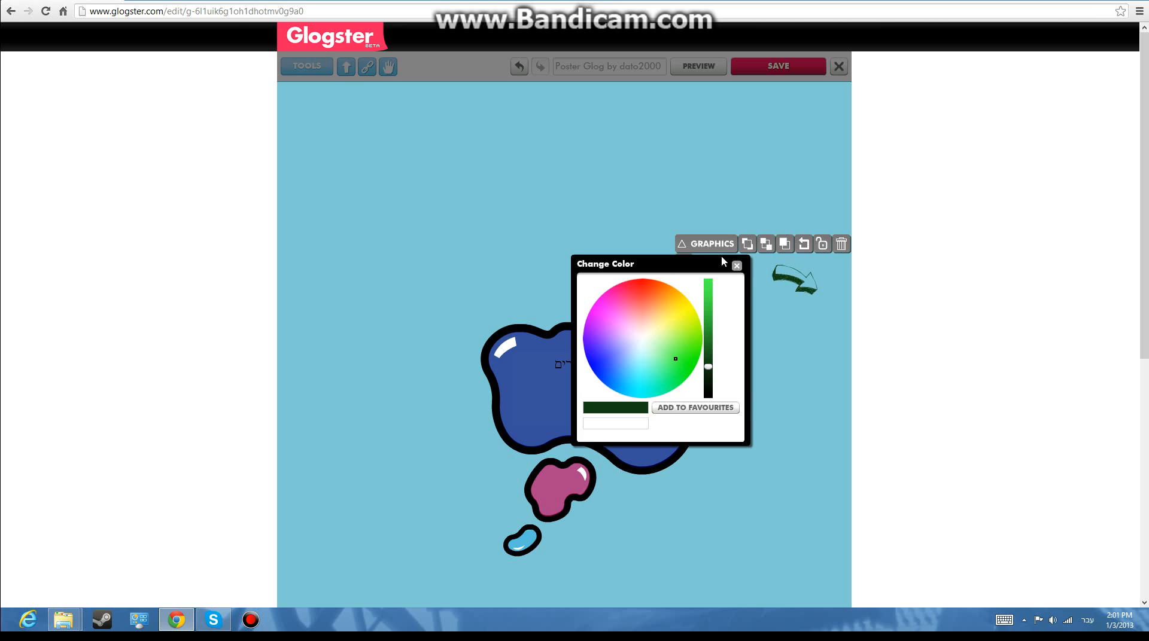
{"action": "left_click", "coordinate": [737, 265]}
{"action": "left_click", "coordinate": [683, 284]}
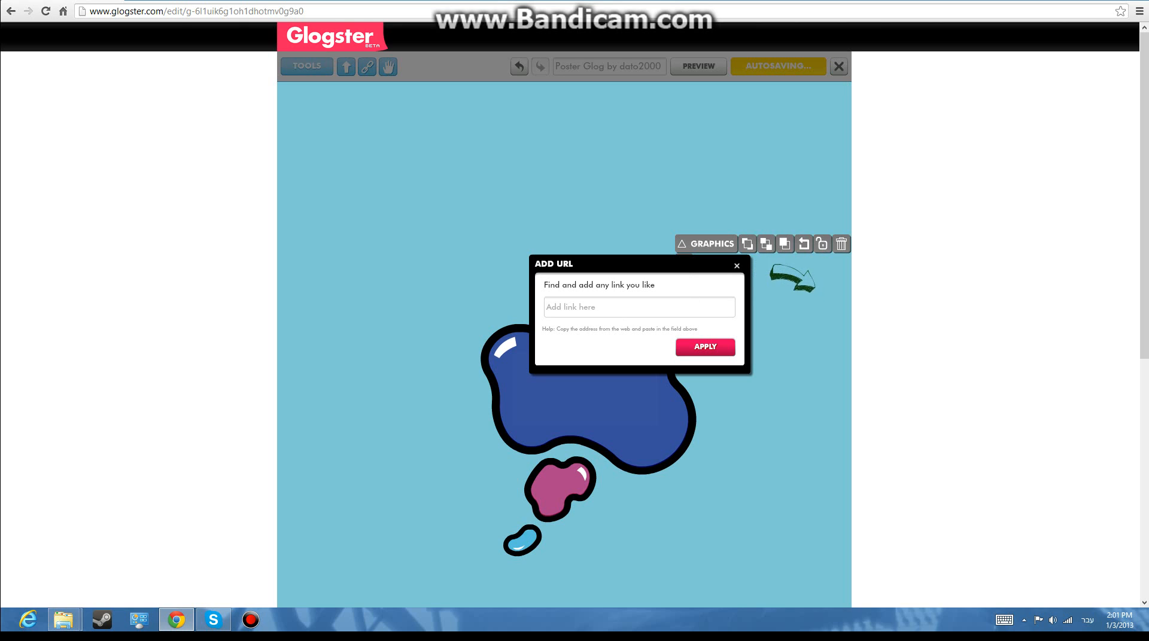
{"action": "left_click", "coordinate": [736, 265]}
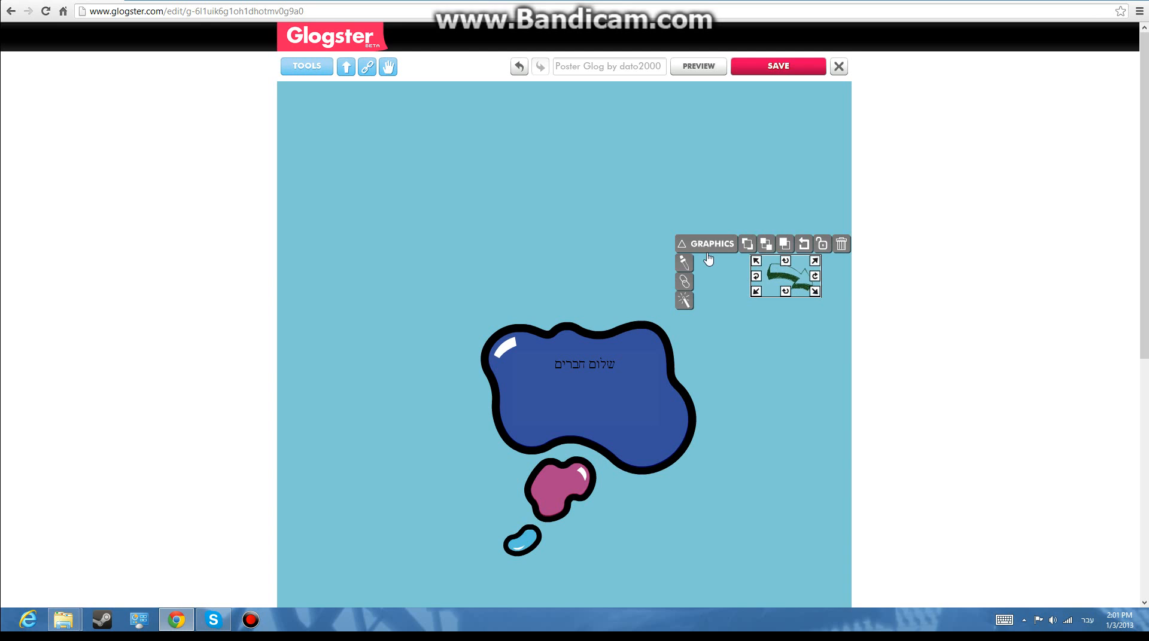
- Turn on a shadow for the arrow graphic with a dark green color, blur 26 and angle 5
{"action": "left_click", "coordinate": [683, 301]}
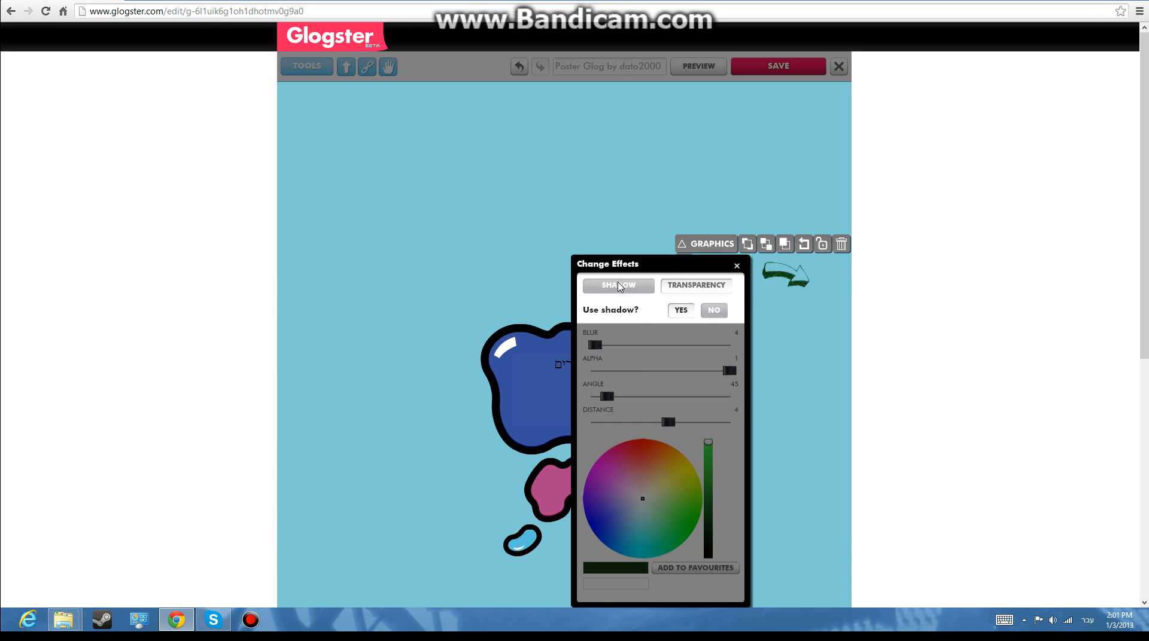
{"action": "left_click", "coordinate": [680, 310]}
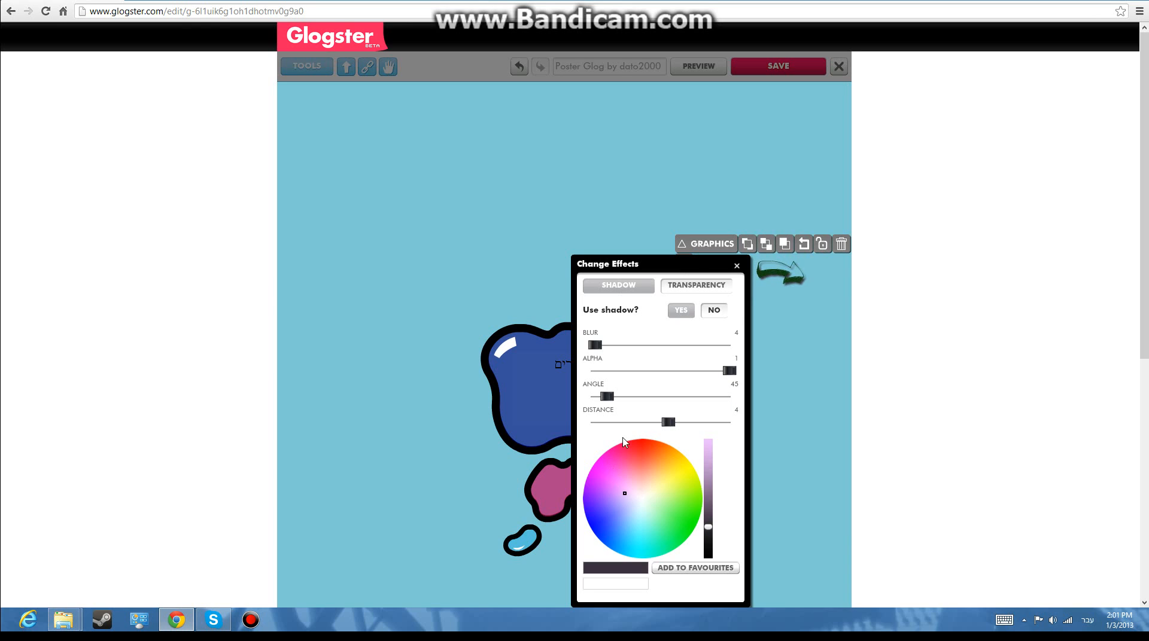
{"action": "mouse_move", "coordinate": [623, 441]}
{"action": "left_mouse_down"}
{"action": "mouse_move", "coordinate": [583, 489]}
{"action": "mouse_move", "coordinate": [713, 518]}
{"action": "mouse_move", "coordinate": [658, 508]}
{"action": "left_mouse_up"}
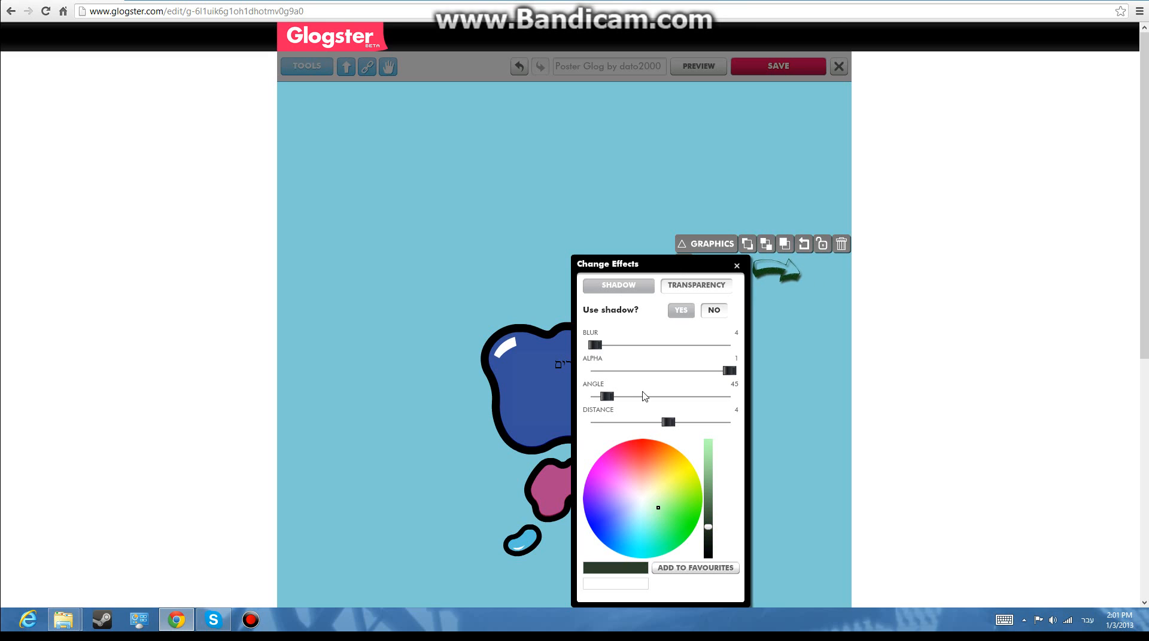
{"action": "left_click_drag", "start_coordinate": [595, 347], "coordinate": [610, 366]}
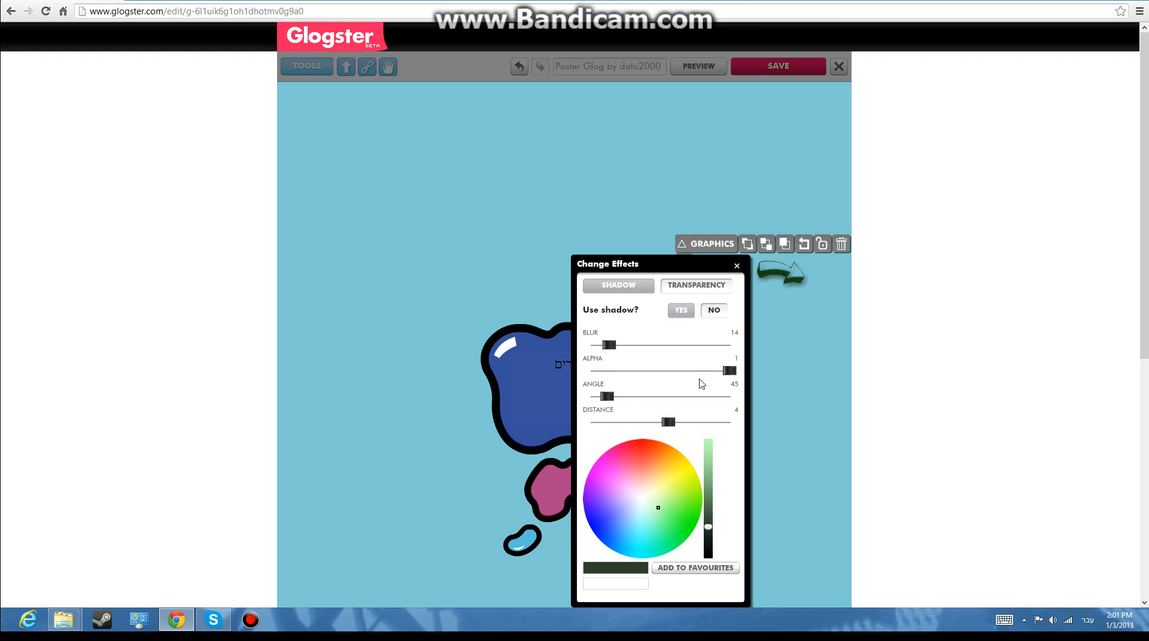
{"action": "left_click_drag", "start_coordinate": [730, 375], "coordinate": [799, 392]}
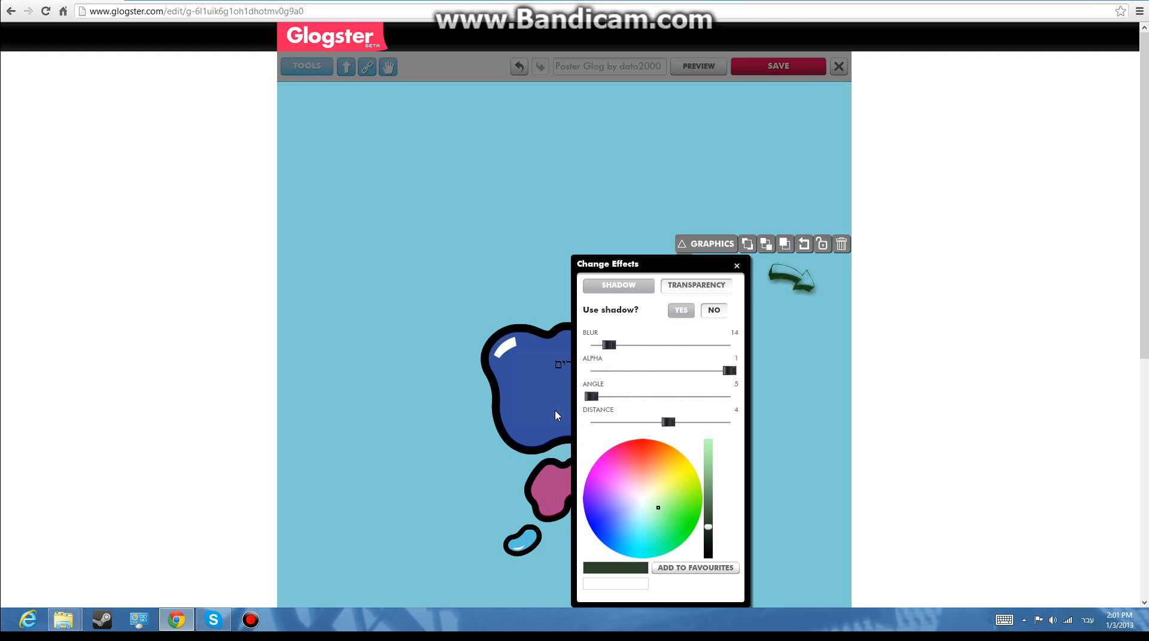
{"action": "mouse_move", "coordinate": [610, 356]}
{"action": "left_mouse_down"}
{"action": "mouse_move", "coordinate": [674, 359]}
{"action": "mouse_move", "coordinate": [595, 361]}
{"action": "mouse_move", "coordinate": [626, 362]}
{"action": "left_mouse_up"}
{"action": "left_click_drag", "start_coordinate": [726, 374], "coordinate": [760, 395]}
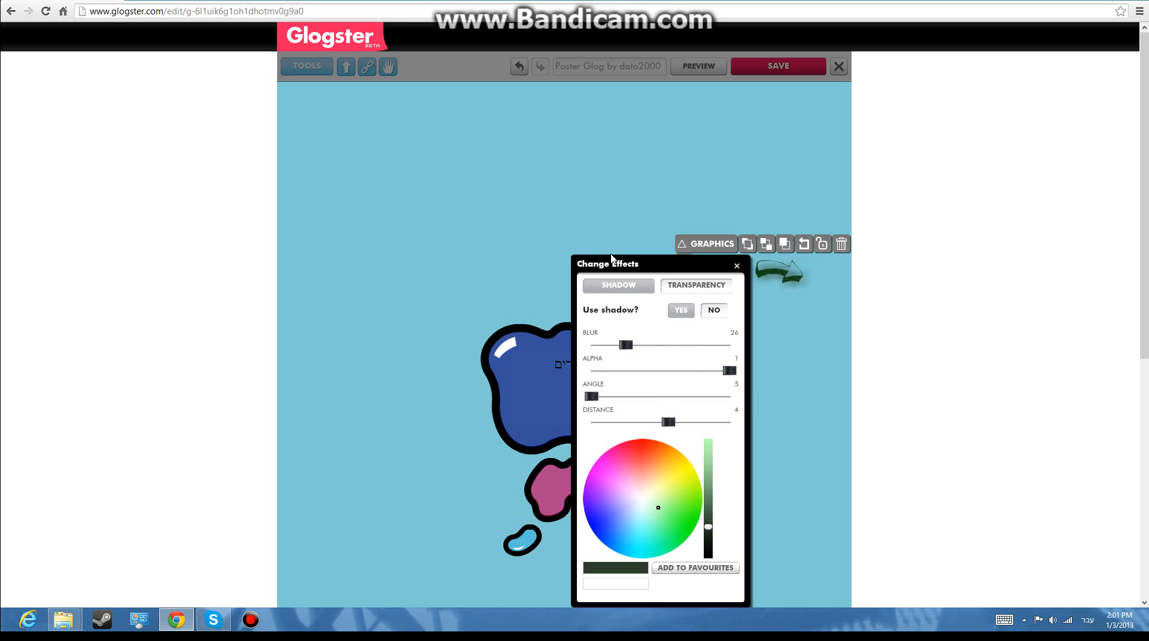
{"action": "left_click", "coordinate": [736, 266]}
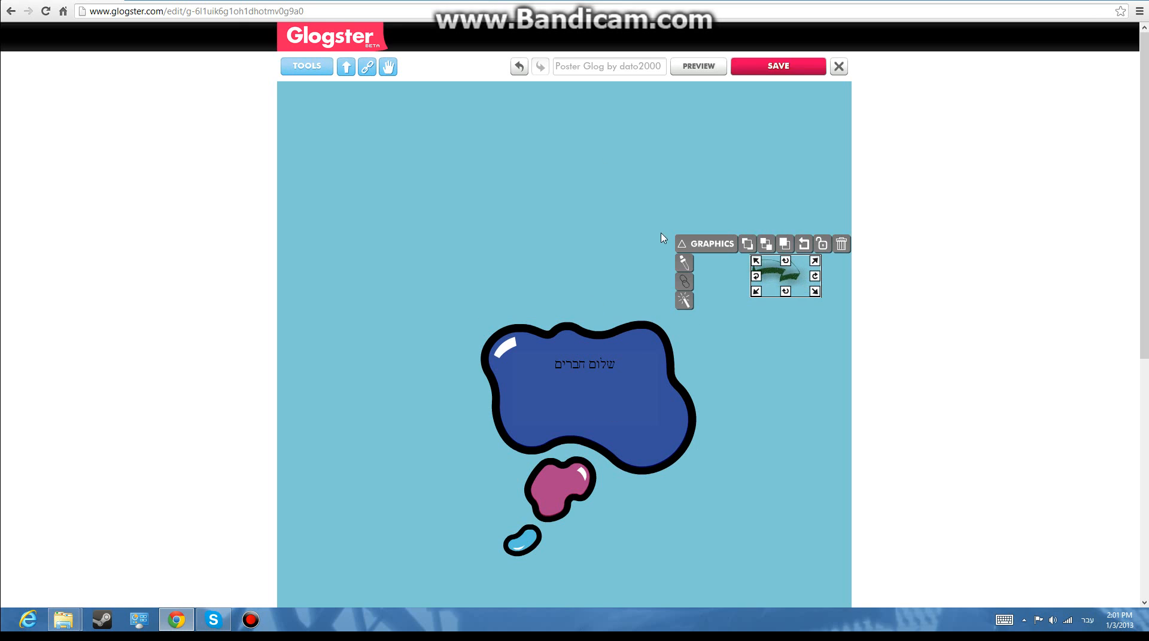
- Set the arrow's shadow angle to 0 and its distance to 32
{"action": "left_click", "coordinate": [685, 301]}
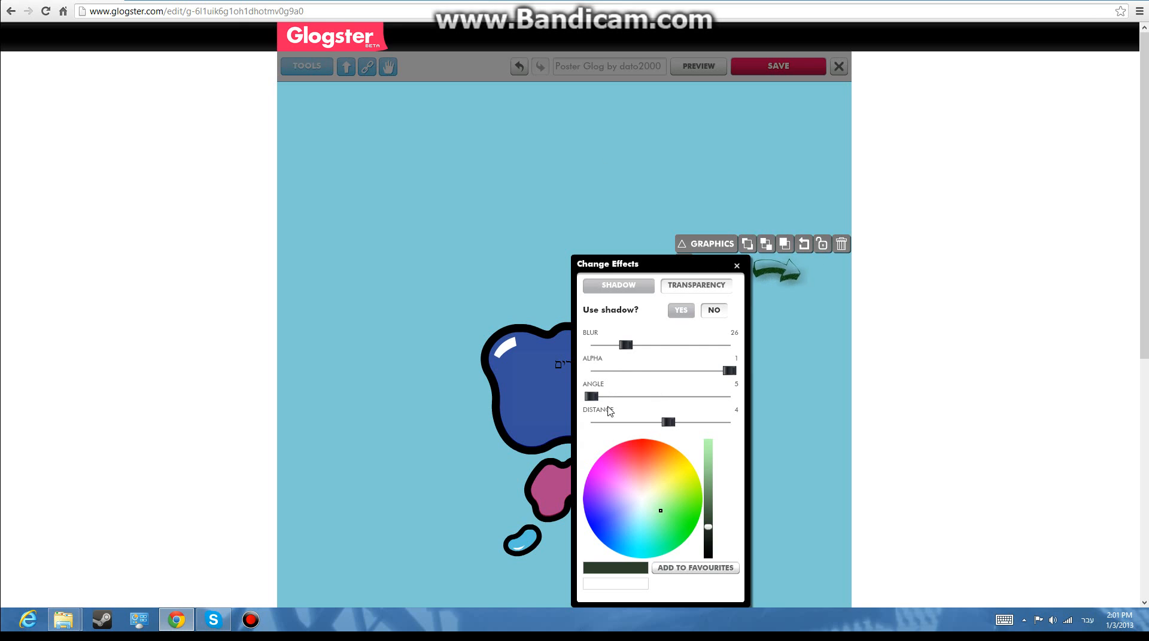
{"action": "left_click_drag", "start_coordinate": [591, 401], "coordinate": [742, 403]}
{"action": "left_click_drag", "start_coordinate": [652, 396], "coordinate": [589, 398]}
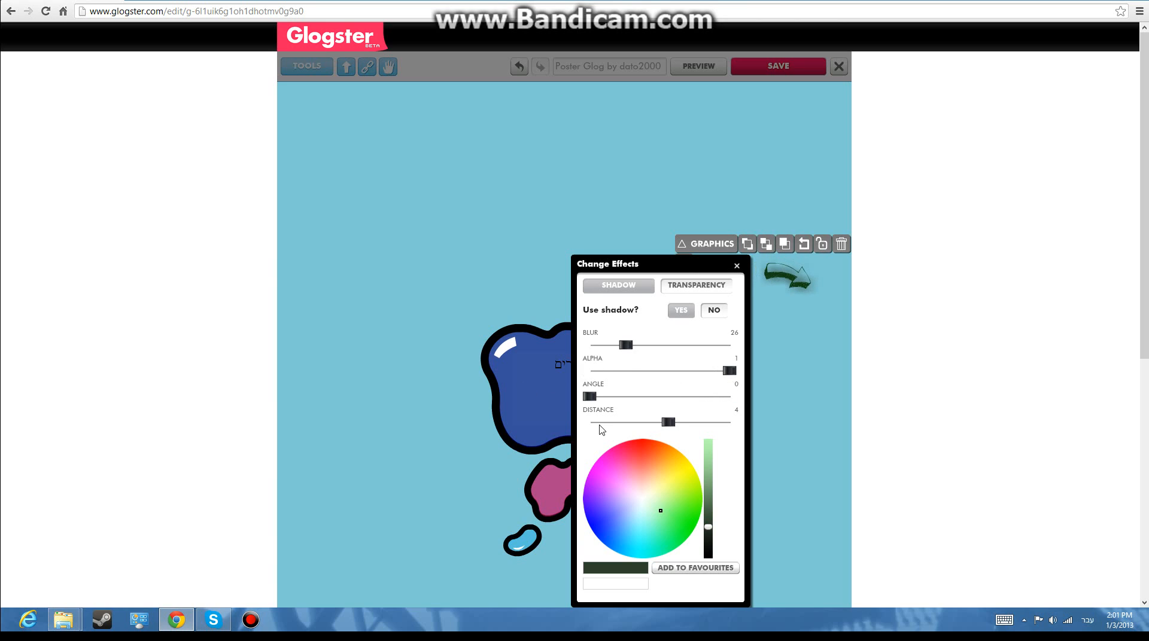
{"action": "left_click_drag", "start_coordinate": [668, 422], "coordinate": [849, 477]}
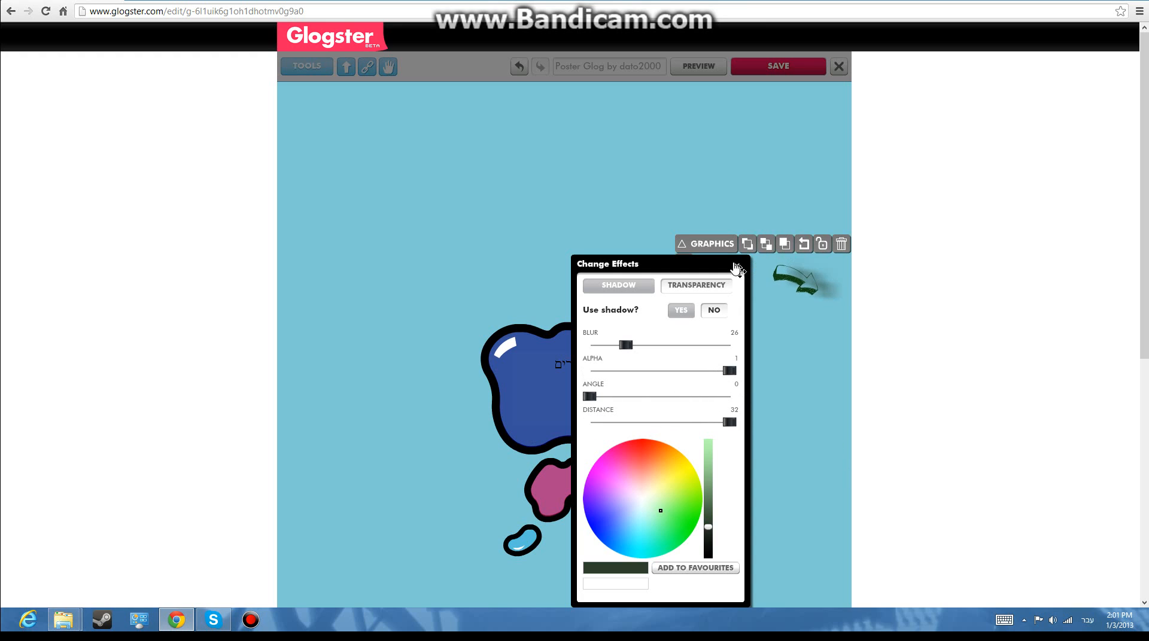
{"action": "left_click", "coordinate": [737, 266]}
- Move the blue thought bubble to the upper-right corner of the poster
{"action": "left_click", "coordinate": [764, 279]}
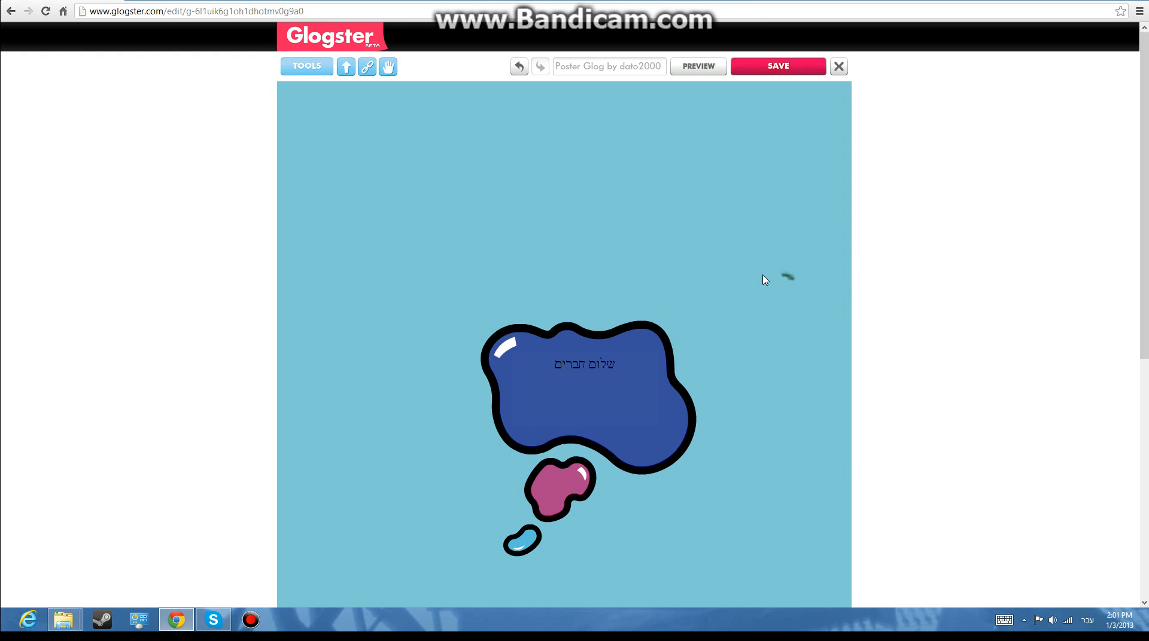
{"action": "left_click", "coordinate": [577, 466]}
{"action": "left_click_drag", "start_coordinate": [572, 481], "coordinate": [729, 255]}
- Examine the image sources for the poster: My Images, Google search, Picasa search and the Picasa account connection
{"action": "left_click", "coordinate": [307, 67]}
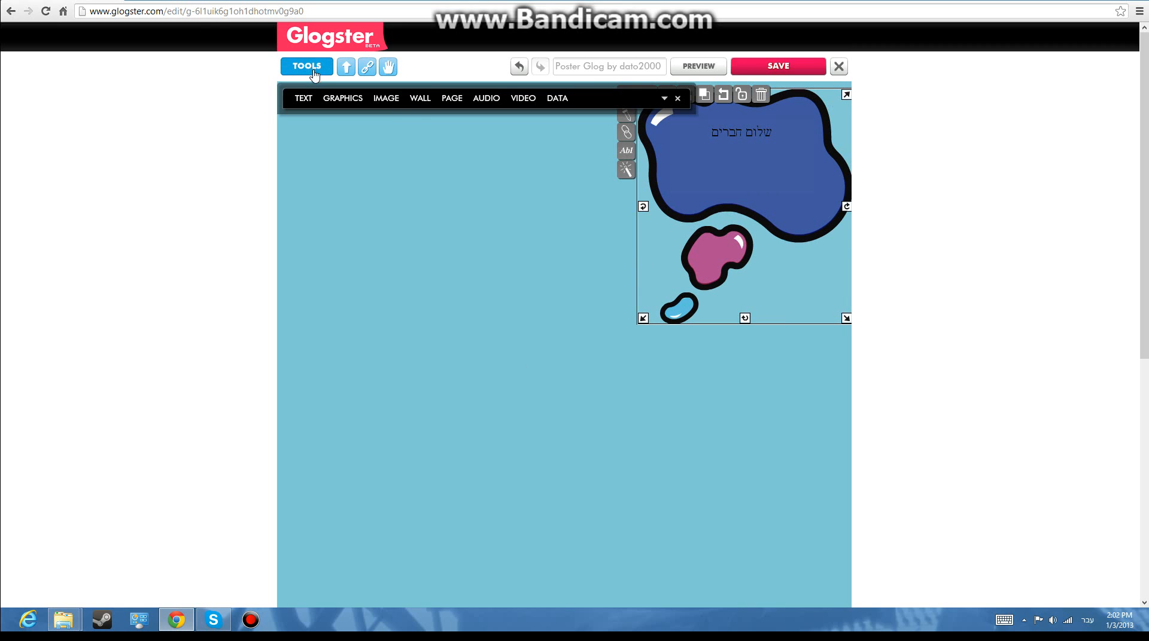
{"action": "left_click", "coordinate": [394, 104]}
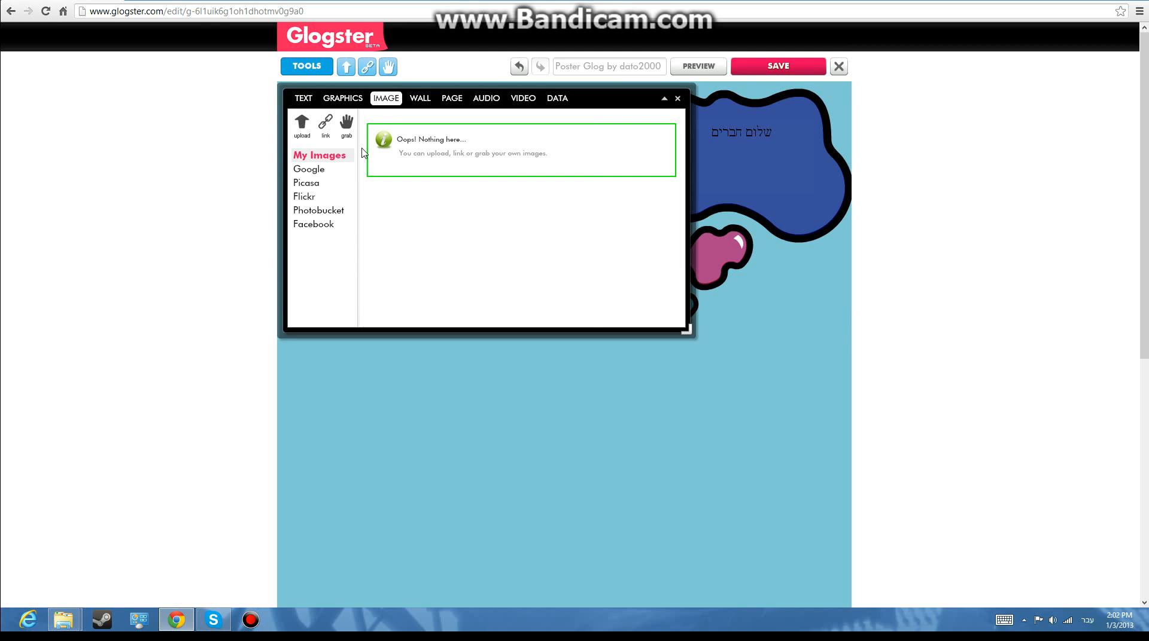
{"action": "left_click", "coordinate": [310, 169]}
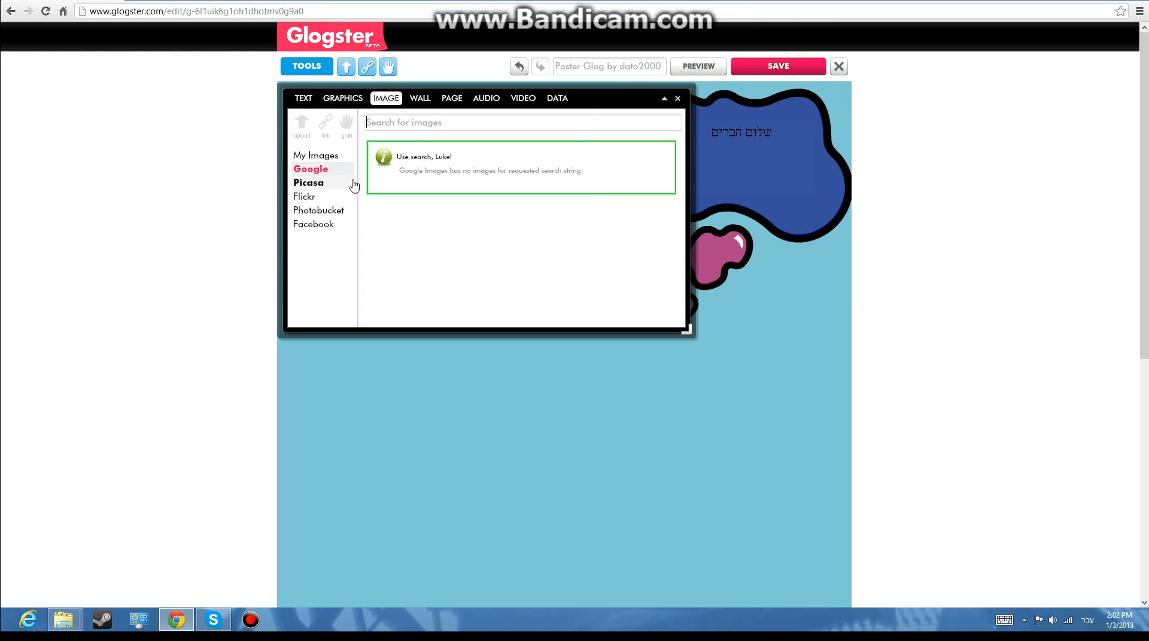
{"action": "left_click", "coordinate": [454, 119]}
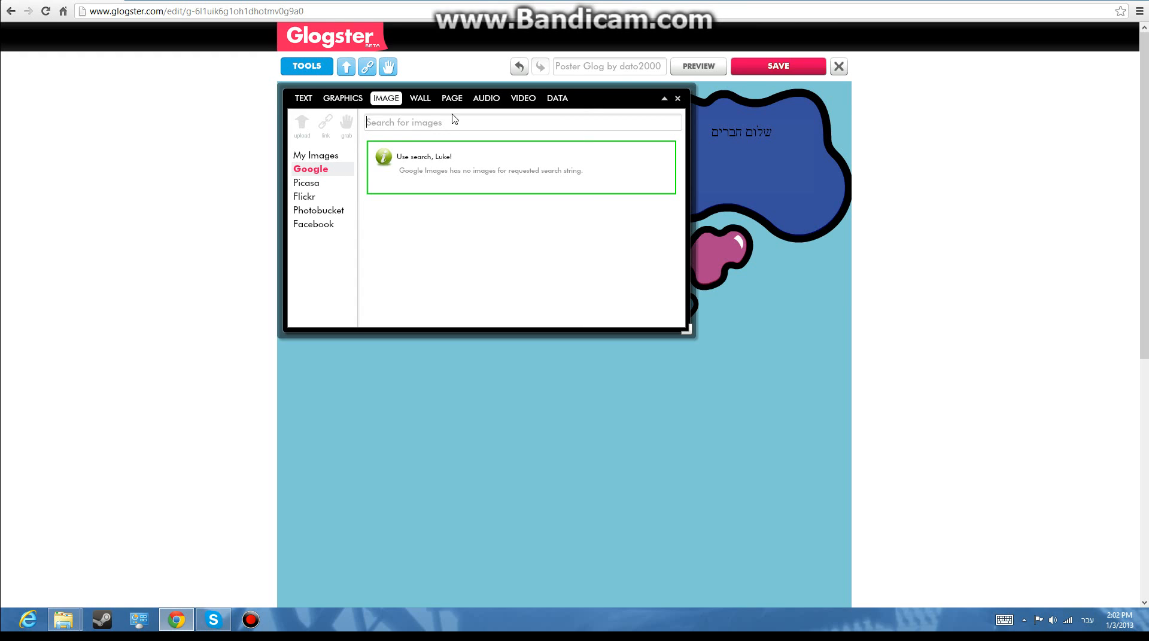
{"action": "left_click", "coordinate": [333, 184]}
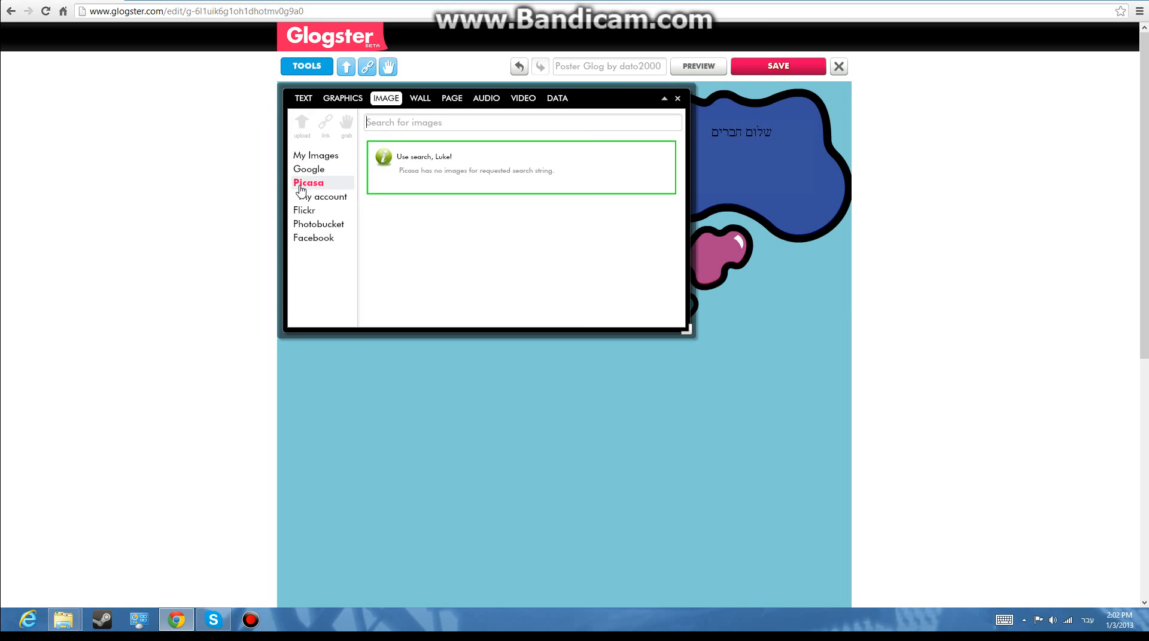
{"action": "left_click", "coordinate": [323, 199]}
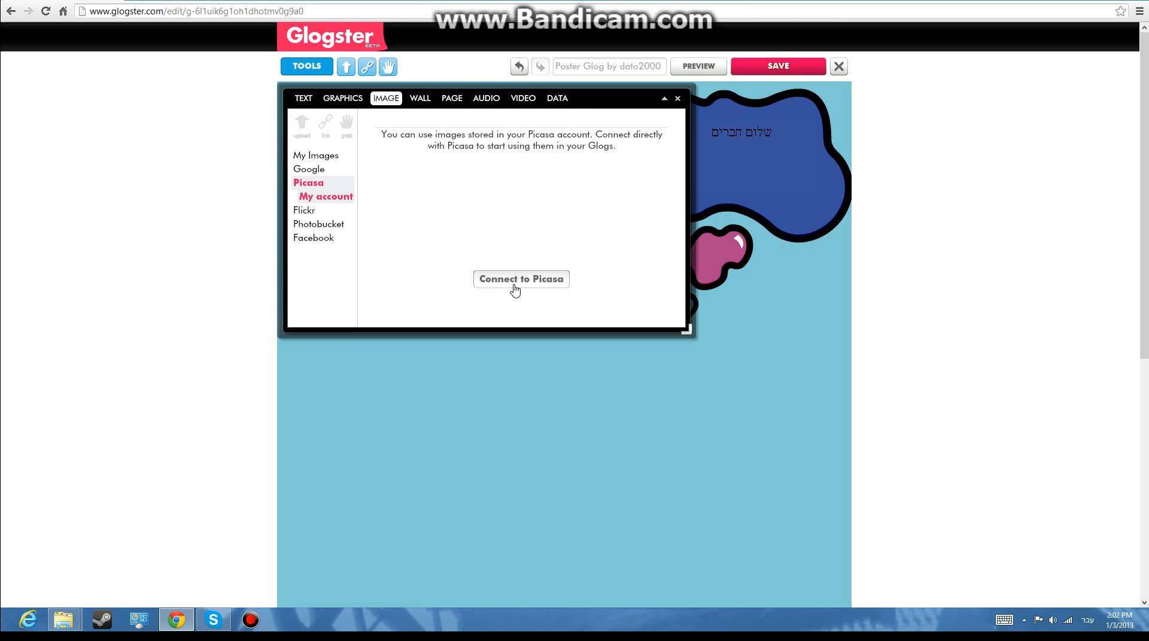
- Examine the Flickr, Photobucket and Facebook image sources for the poster
{"action": "left_click", "coordinate": [315, 212]}
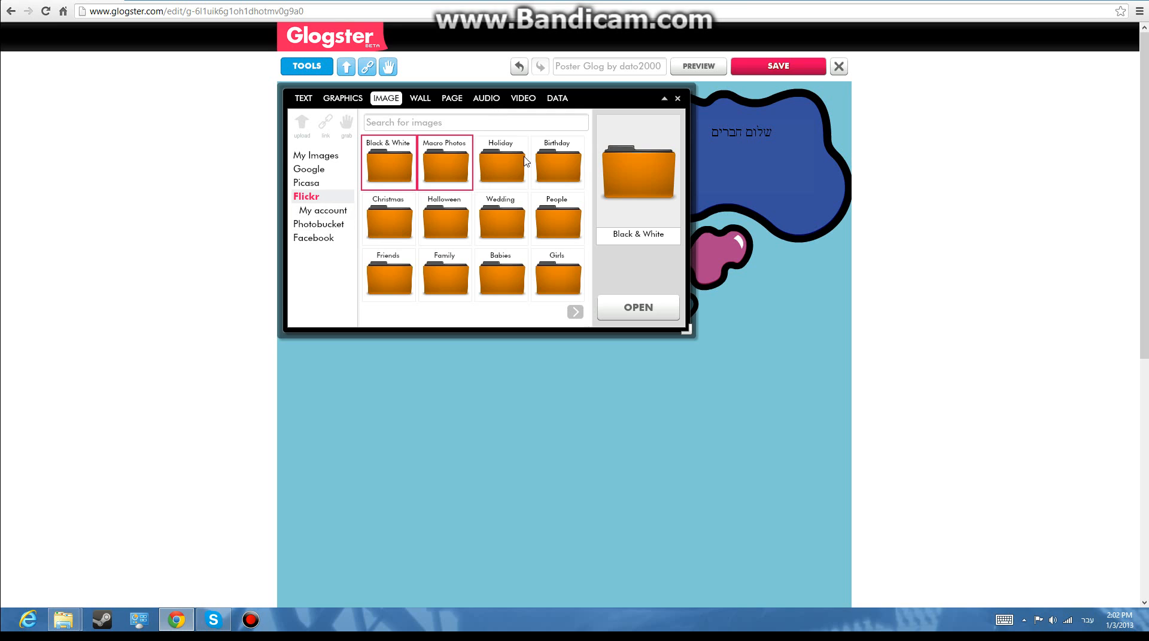
{"action": "left_click", "coordinate": [335, 225]}
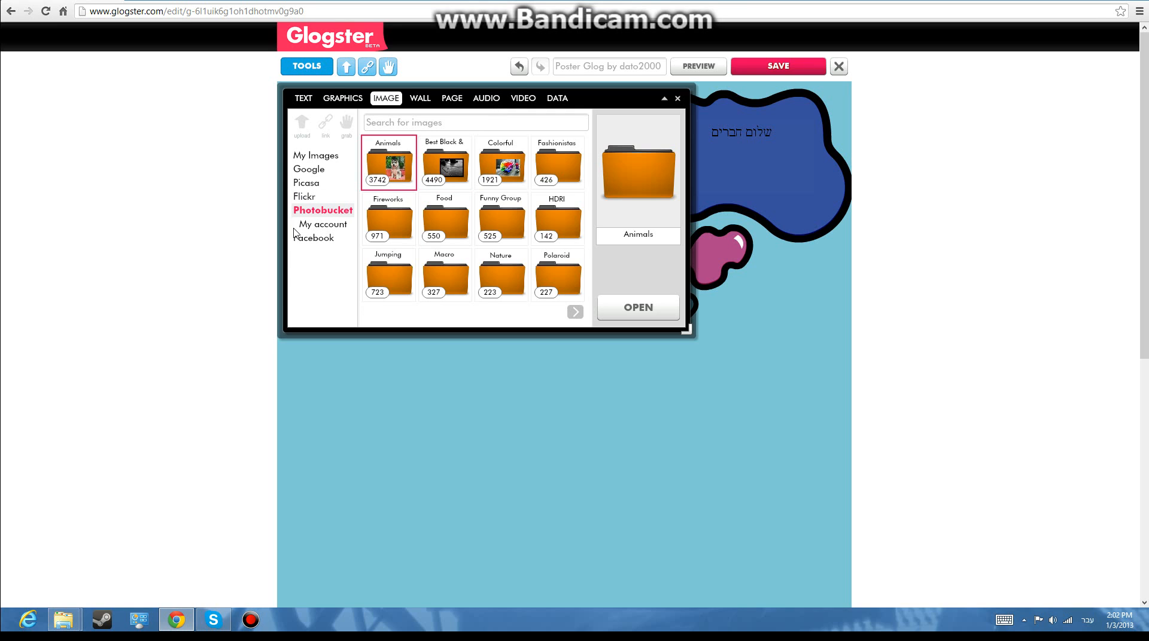
{"action": "left_click", "coordinate": [318, 238]}
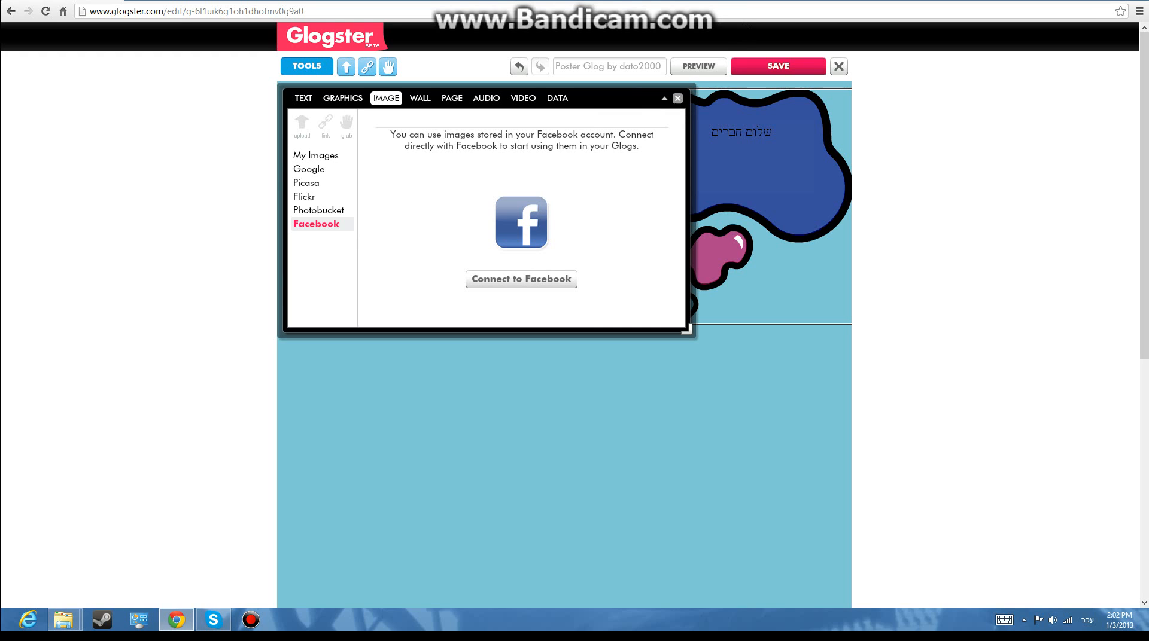
- Set the poster's wall to a solid pale lavender-blue color
{"action": "left_click", "coordinate": [420, 101]}
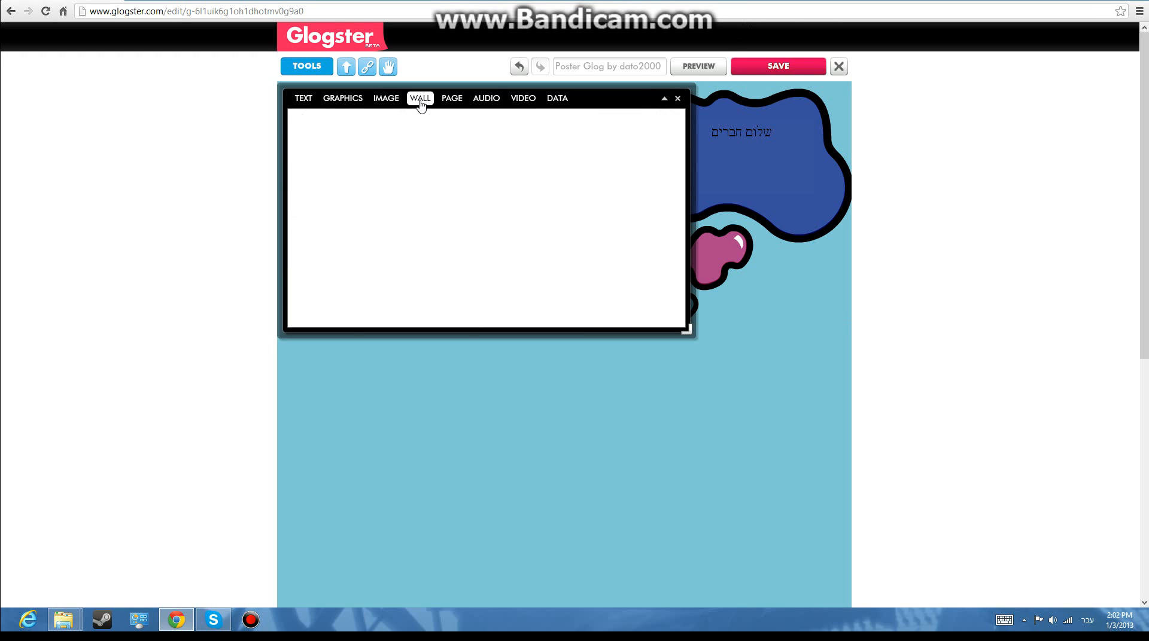
{"action": "left_click", "coordinate": [315, 187]}
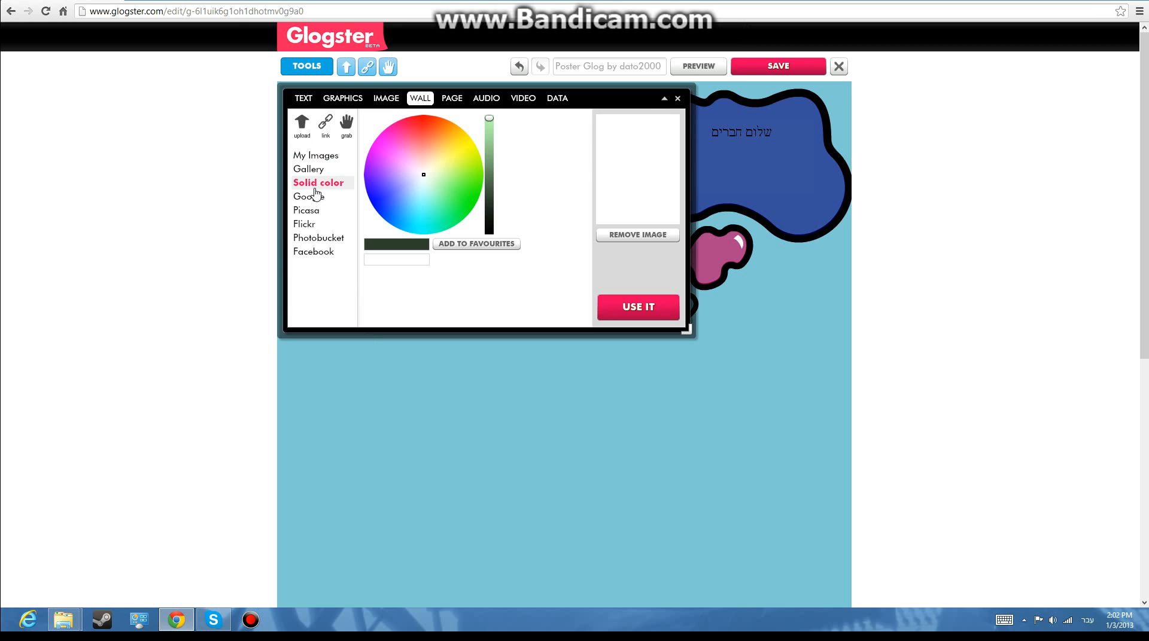
{"action": "mouse_move", "coordinate": [484, 166]}
{"action": "left_mouse_down"}
{"action": "mouse_move", "coordinate": [431, 153]}
{"action": "mouse_move", "coordinate": [401, 192]}
{"action": "mouse_move", "coordinate": [419, 138]}
{"action": "mouse_move", "coordinate": [411, 178]}
{"action": "mouse_move", "coordinate": [436, 179]}
{"action": "mouse_move", "coordinate": [420, 126]}
{"action": "mouse_move", "coordinate": [397, 190]}
{"action": "mouse_move", "coordinate": [426, 206]}
{"action": "mouse_move", "coordinate": [389, 210]}
{"action": "mouse_move", "coordinate": [414, 185]}
{"action": "left_mouse_up"}
{"action": "left_click", "coordinate": [611, 305]}
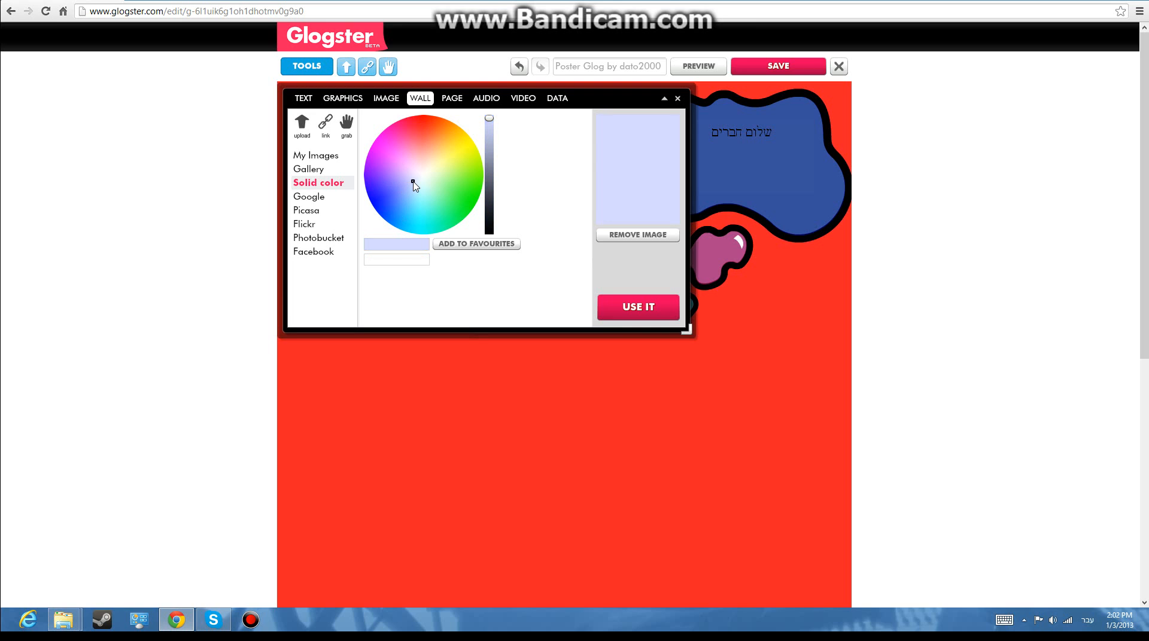
- Search Google images for "דוד אלעזר" and apply the first photo as the poster's wall
{"action": "left_click", "coordinate": [310, 197]}
{"action": "left_click", "coordinate": [415, 123]}
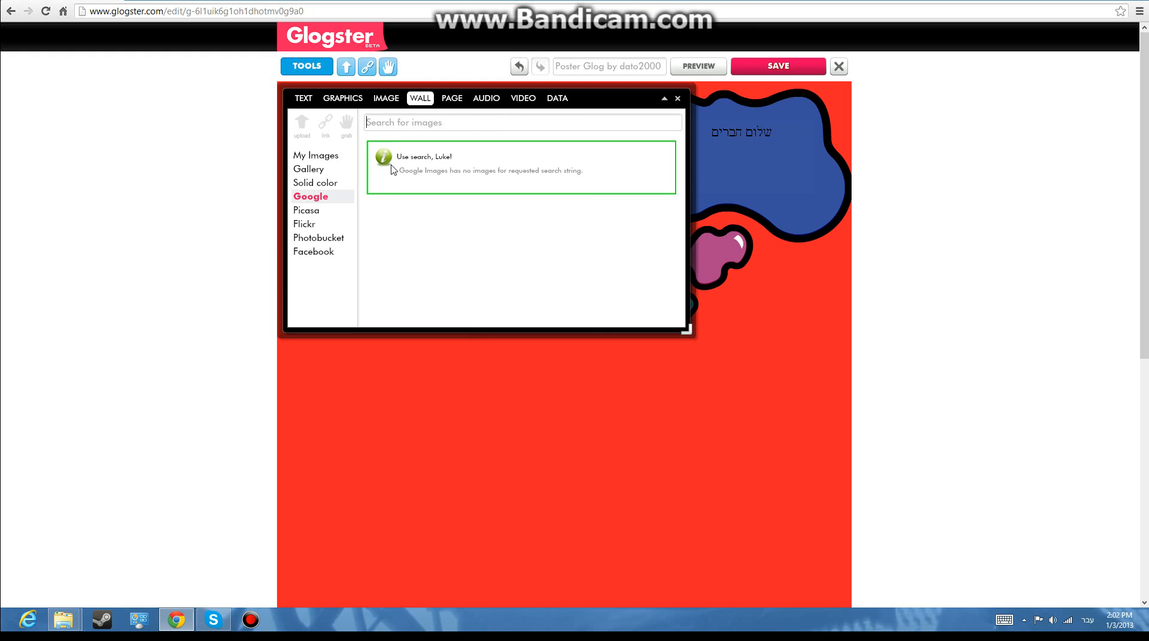
{"action": "type", "text": "דוד אלעזר"}
{"action": "key", "text": "Return"}
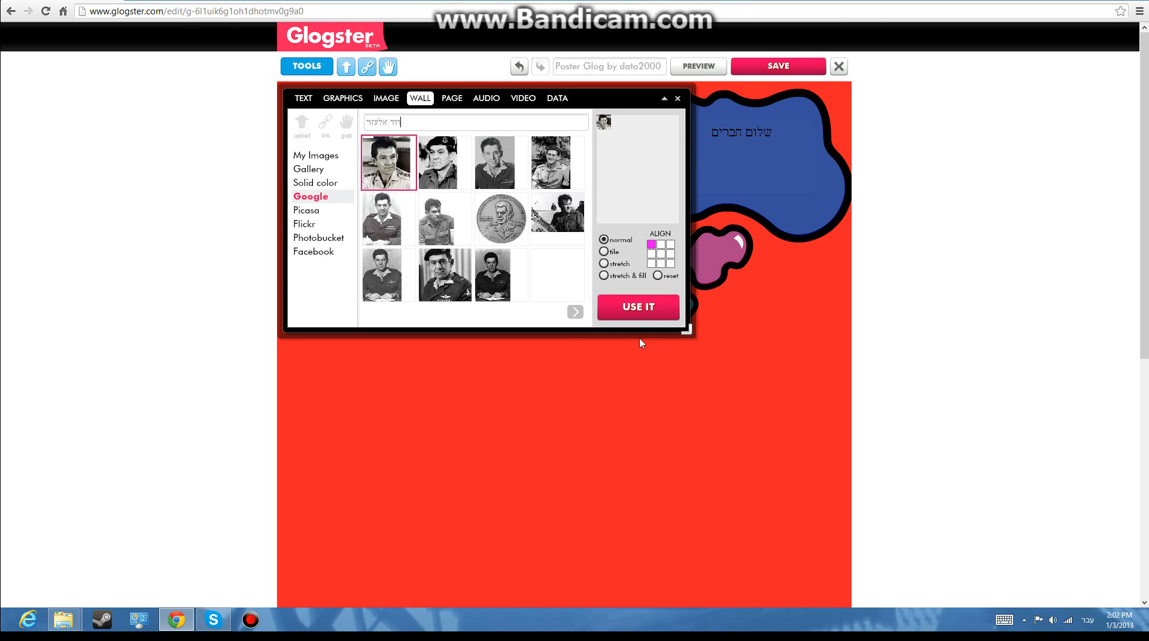
{"action": "left_click", "coordinate": [638, 306]}
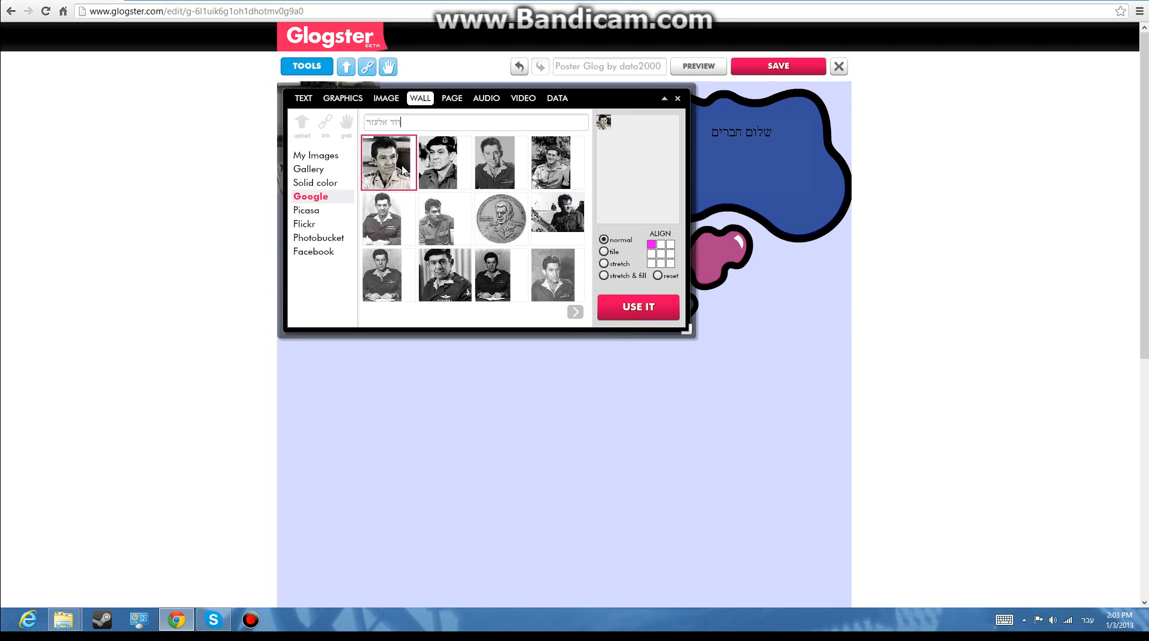
- Apply the second photo, showing the officer in a beret, as the poster's wall with centered alignment
{"action": "left_click", "coordinate": [426, 174]}
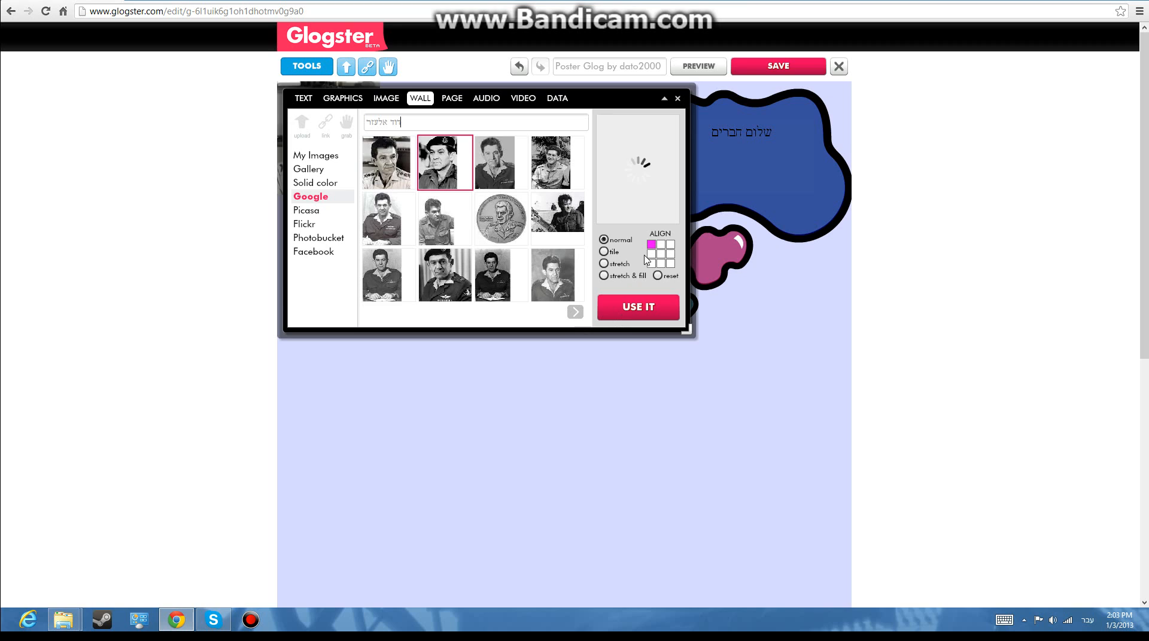
{"action": "left_click", "coordinate": [670, 255]}
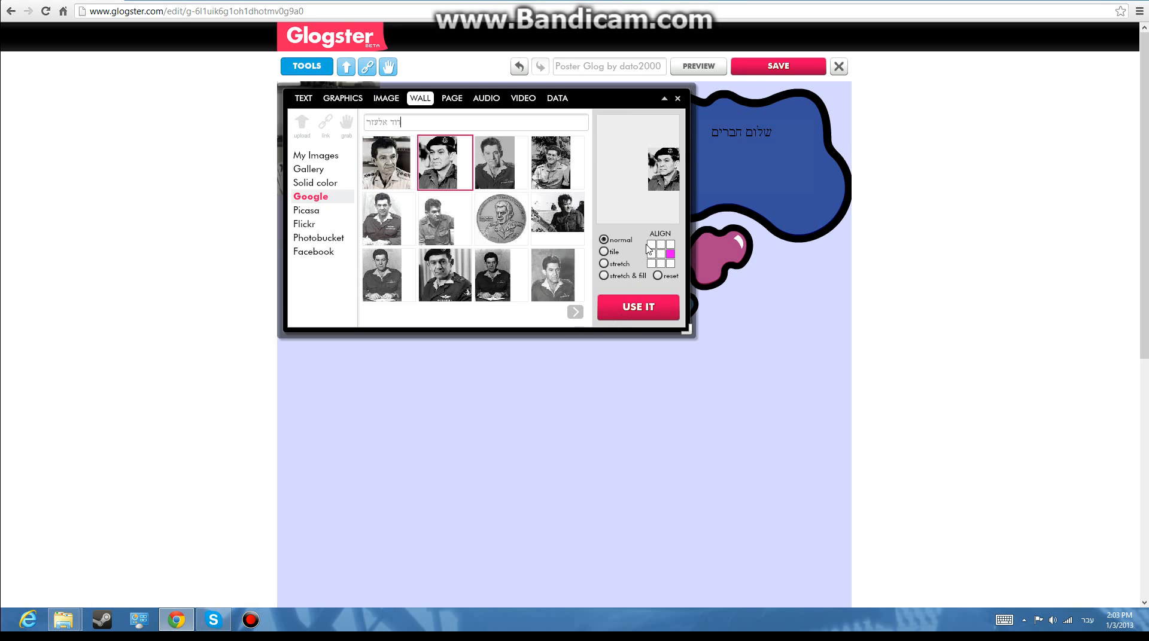
{"action": "left_click", "coordinate": [659, 247]}
{"action": "left_click", "coordinate": [660, 255]}
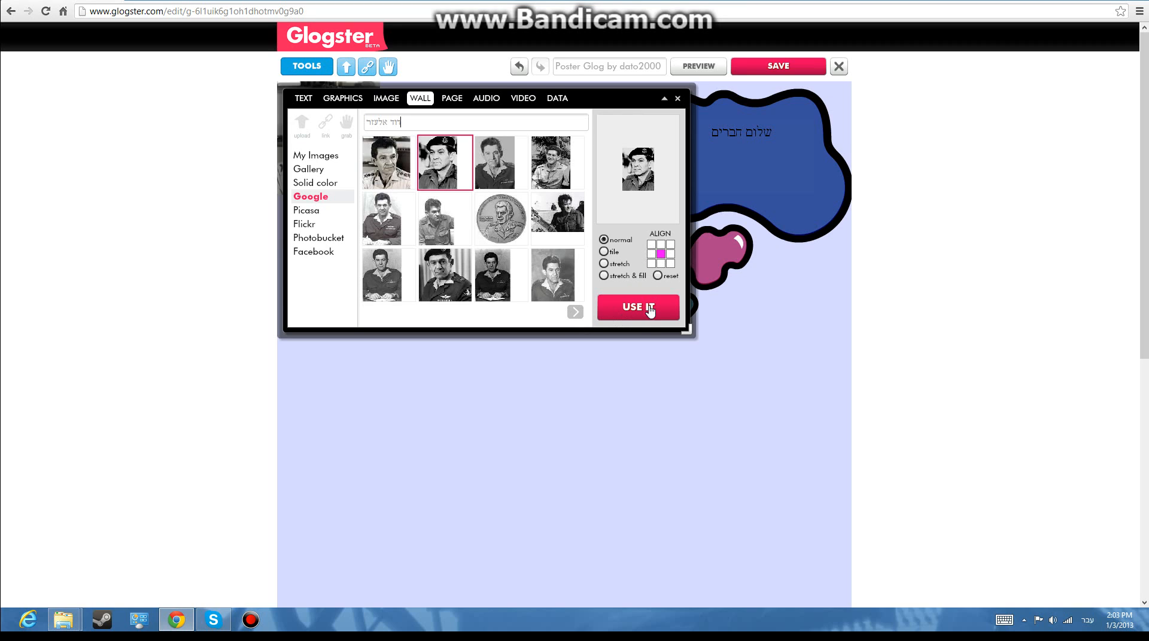
{"action": "left_click", "coordinate": [649, 308]}
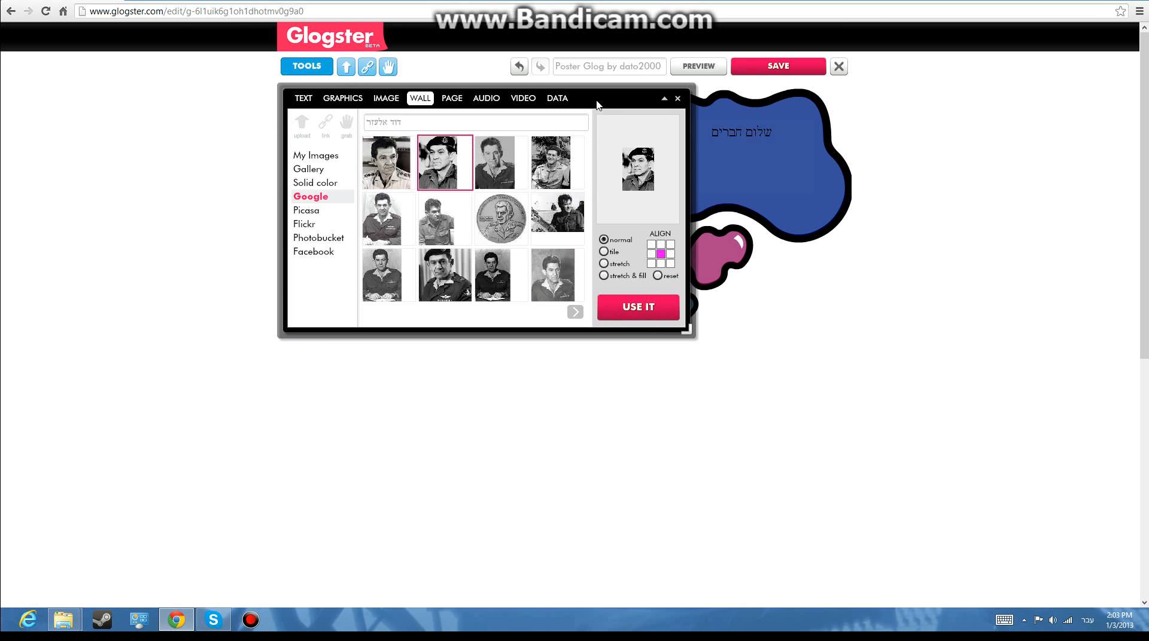
{"action": "scroll", "coordinate": [658, 478], "scroll_direction": "down", "scroll_amount": 2}
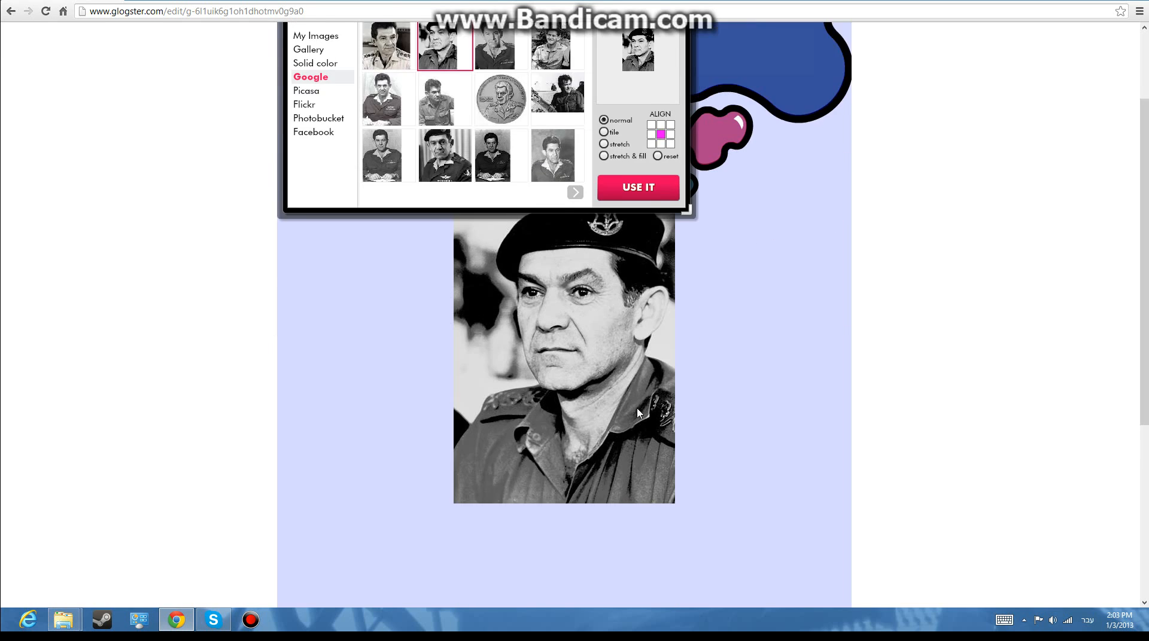
{"action": "scroll", "coordinate": [638, 413], "scroll_direction": "up", "scroll_amount": 2}
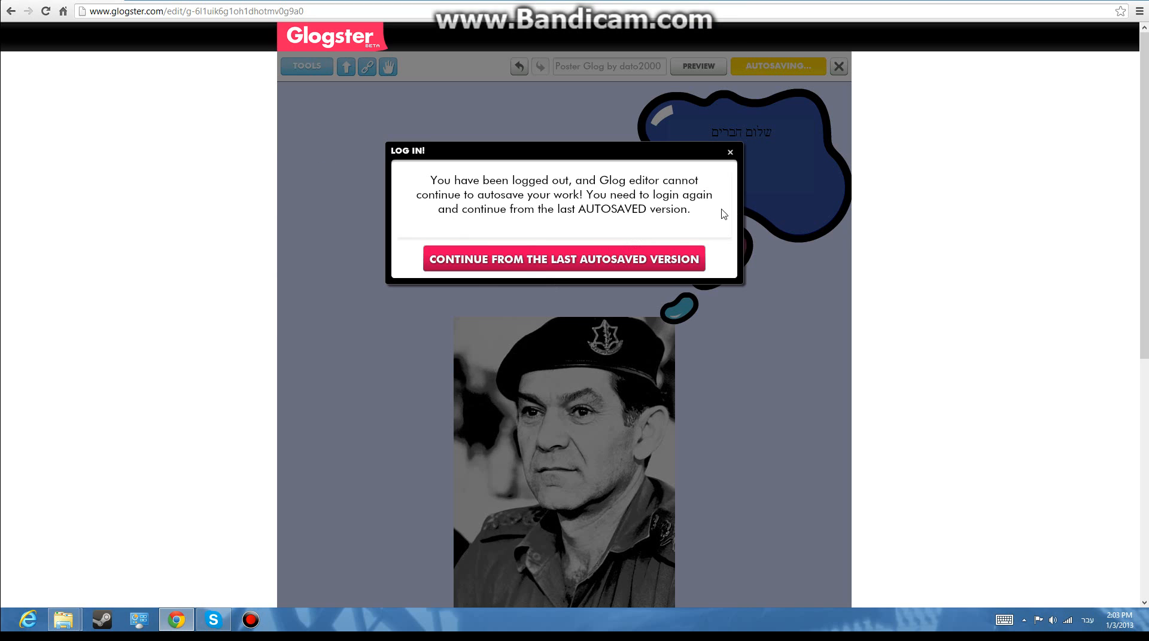
- Continue from the last autosaved version and open the Glogs section of the dashboard
{"action": "left_click", "coordinate": [616, 259]}
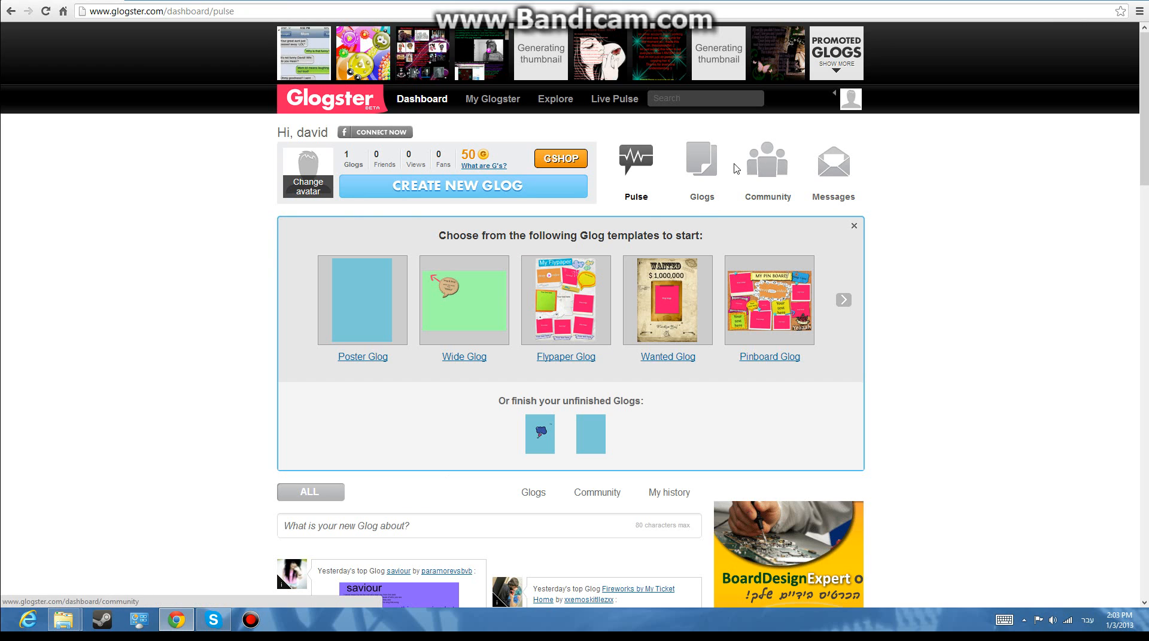
{"action": "left_click", "coordinate": [701, 160]}
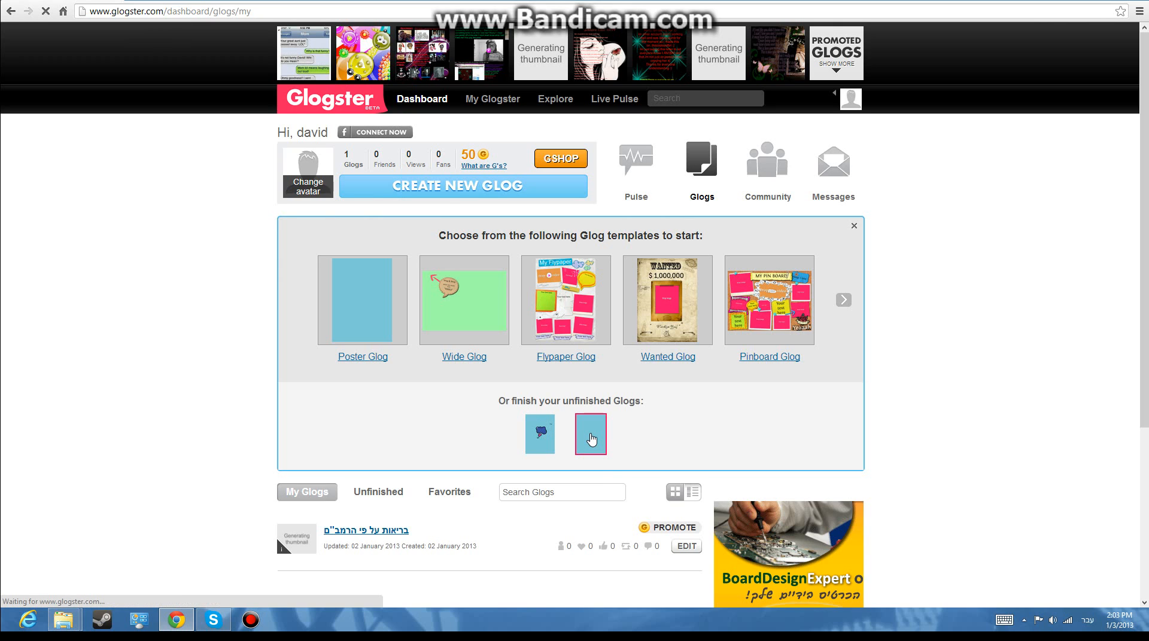
{"action": "left_click", "coordinate": [591, 438]}
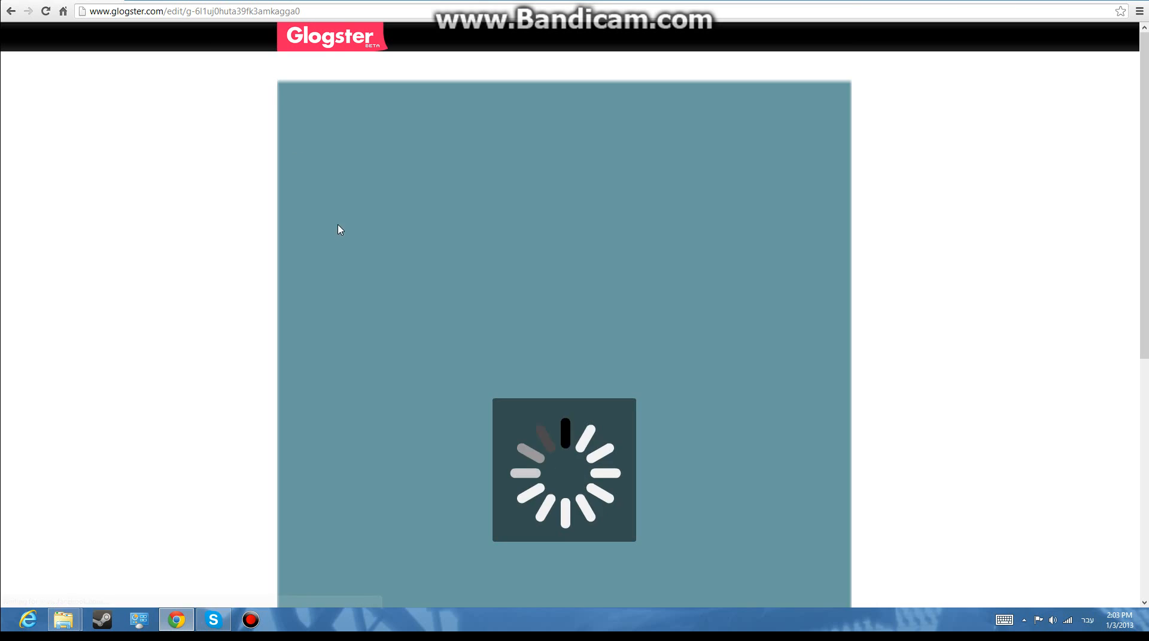
{"action": "right_click", "coordinate": [453, 221]}
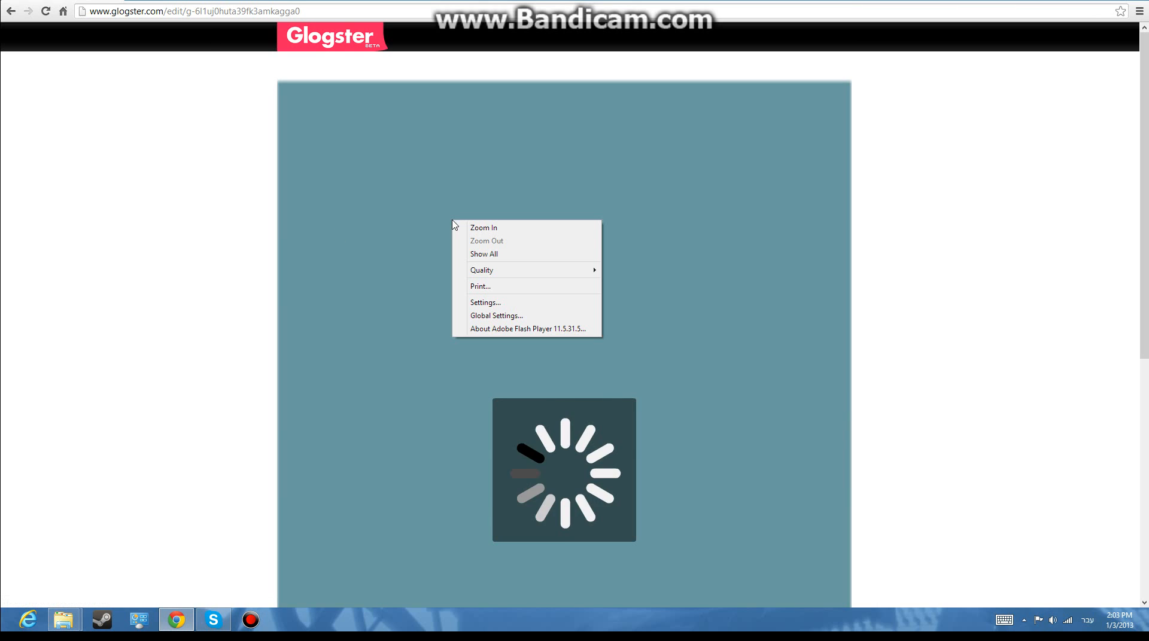
{"action": "left_click", "coordinate": [835, 249]}
{"action": "left_click", "coordinate": [831, 71]}
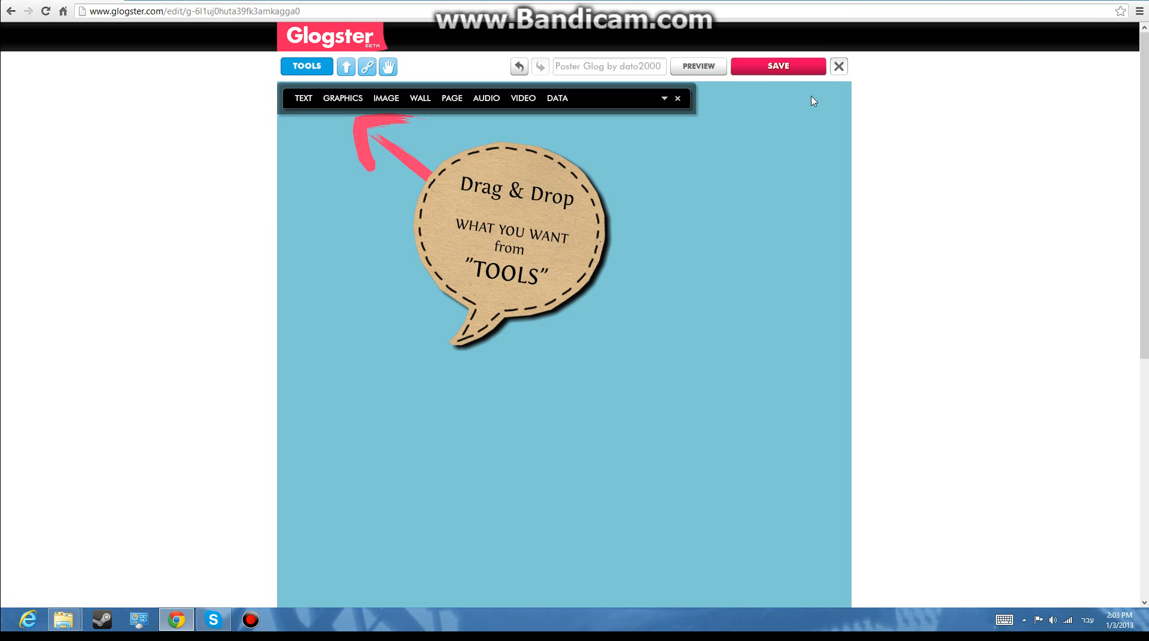
{"action": "left_click", "coordinate": [692, 228]}
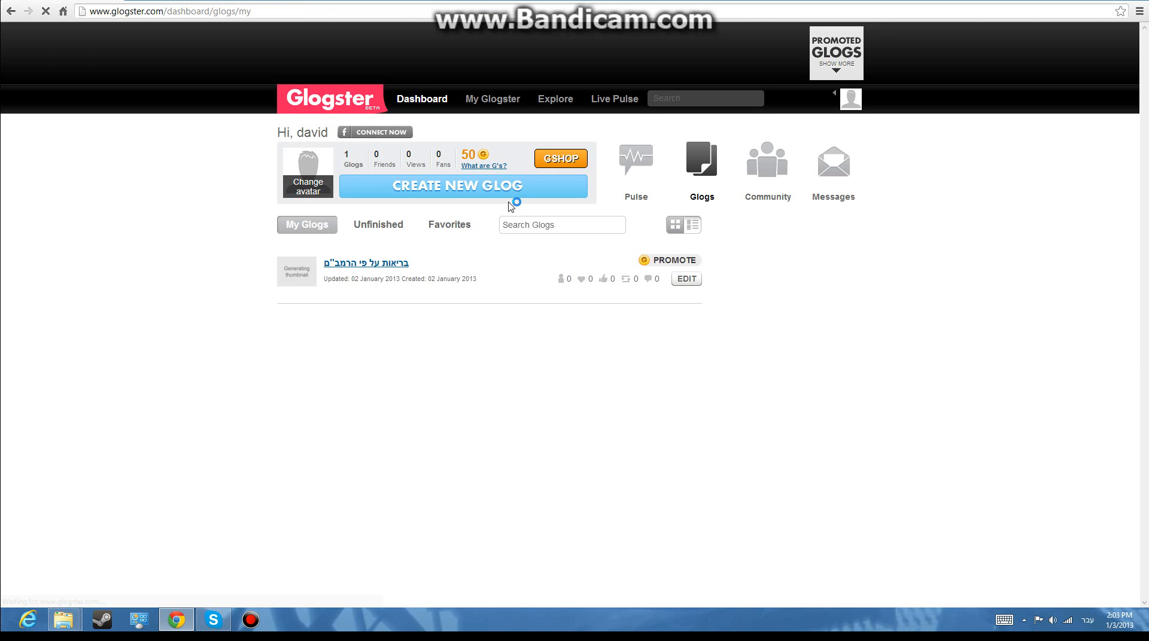
- Reopen the unfinished Poster Glog that contains the blue thought bubble
{"action": "left_click", "coordinate": [511, 190]}
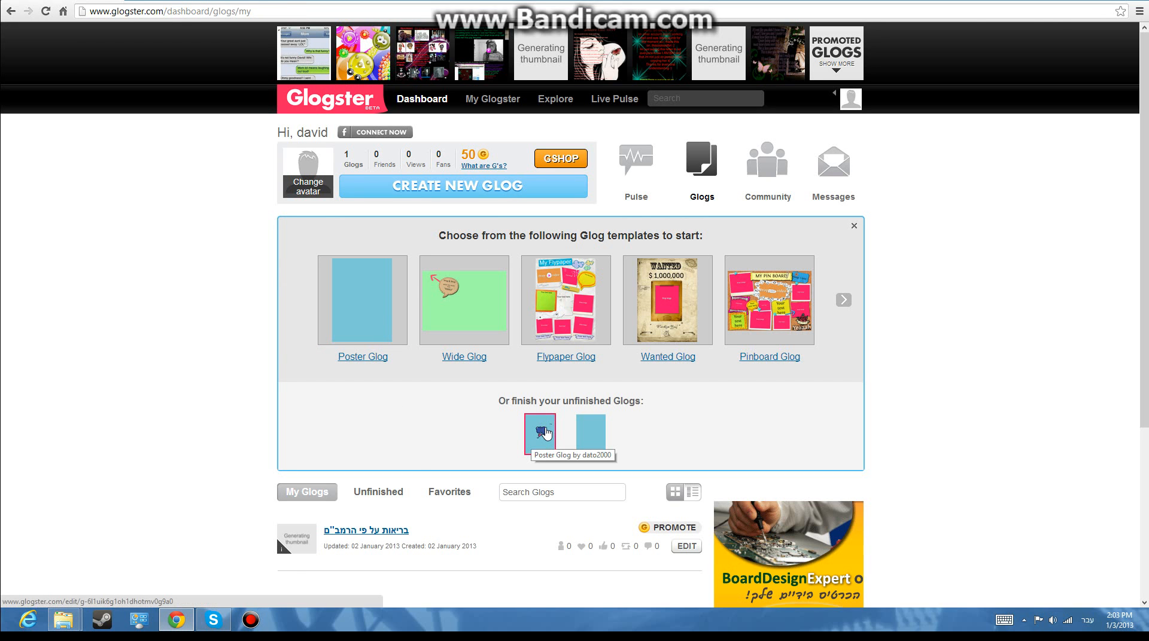
{"action": "left_click", "coordinate": [545, 433]}
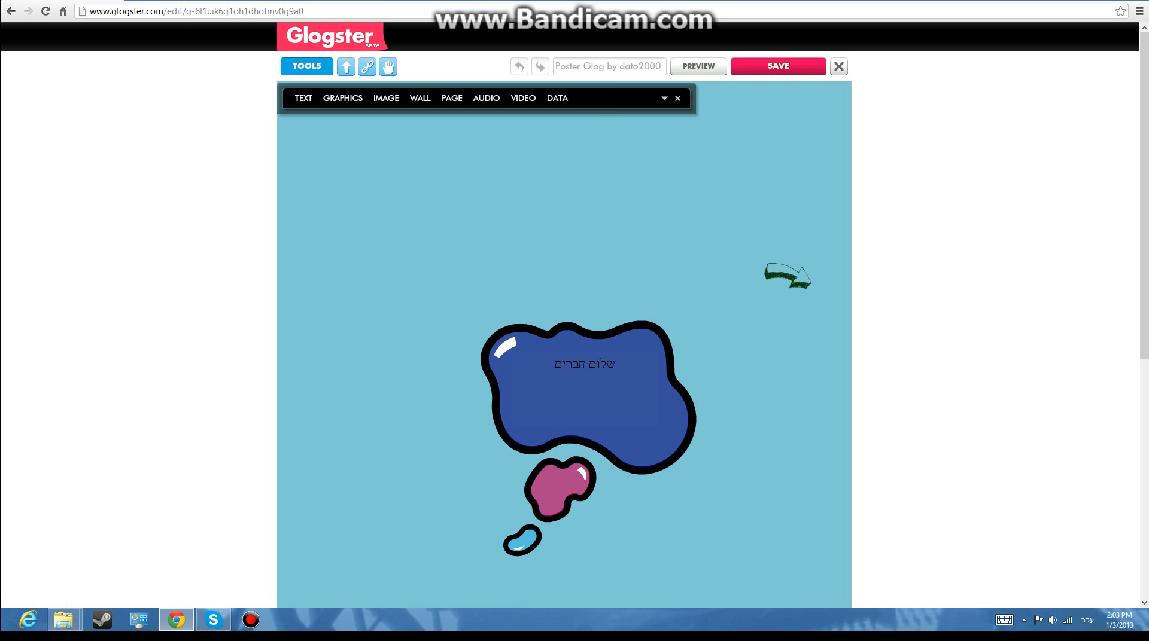
- Clear the poster's title
{"action": "left_click", "coordinate": [612, 66]}
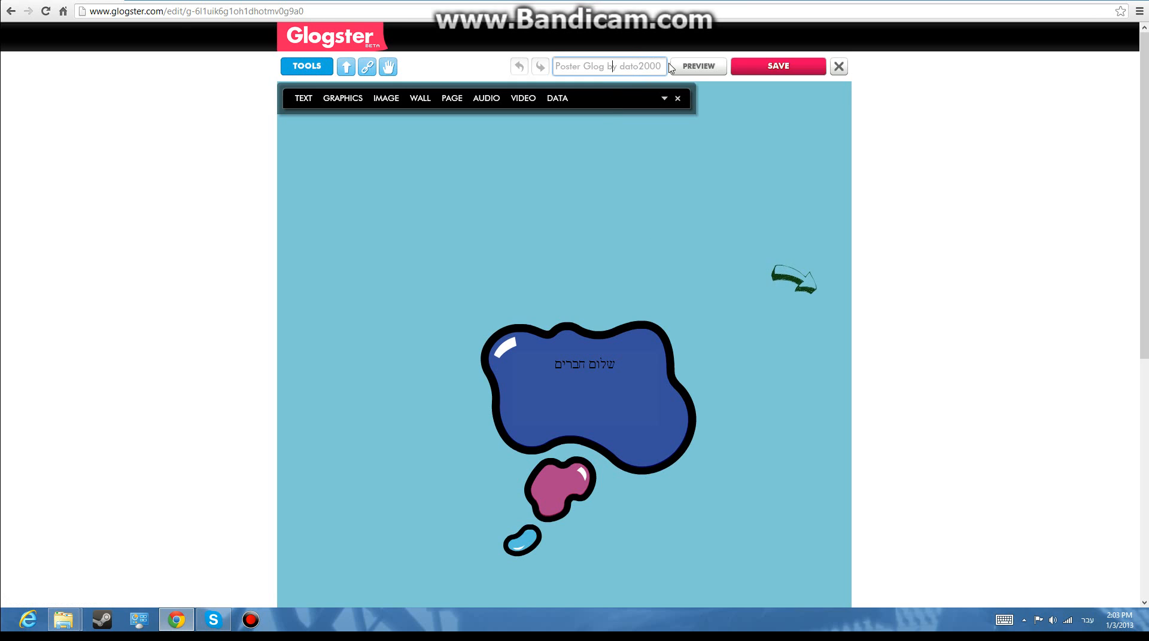
{"action": "key", "text": "ctrl+a"}
{"action": "key", "text": "BackSpace"}
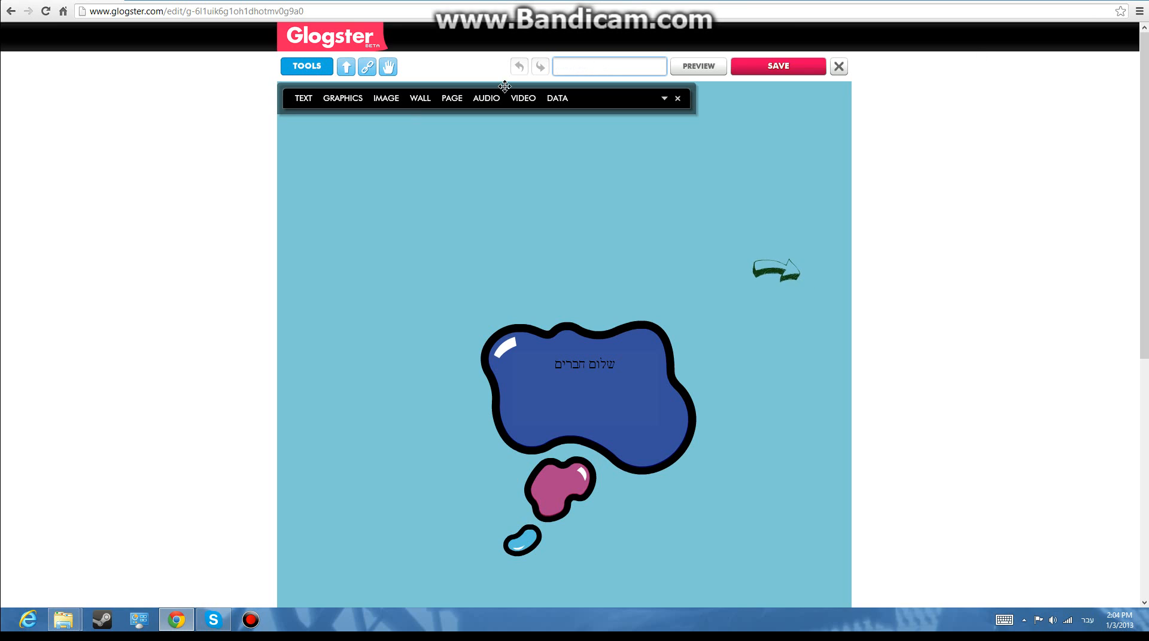
- Preview the whole poster as others will see it and return to editing
{"action": "left_click", "coordinate": [694, 70]}
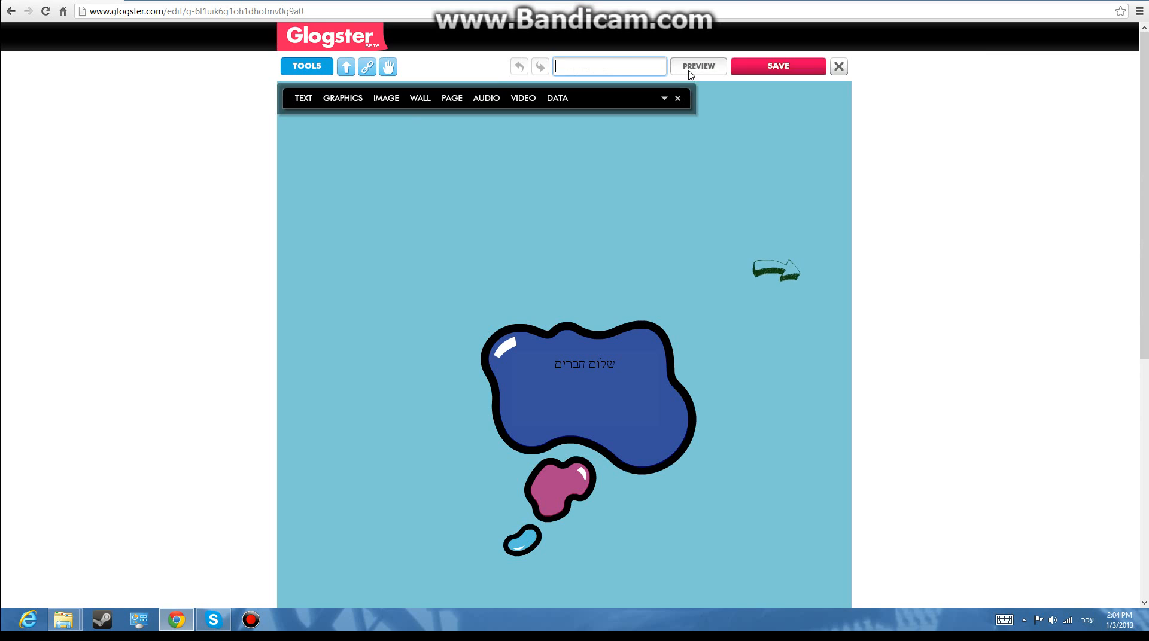
{"action": "scroll", "coordinate": [655, 221], "scroll_direction": "down", "scroll_amount": 3}
{"action": "scroll", "coordinate": [656, 222], "scroll_direction": "up", "scroll_amount": 3}
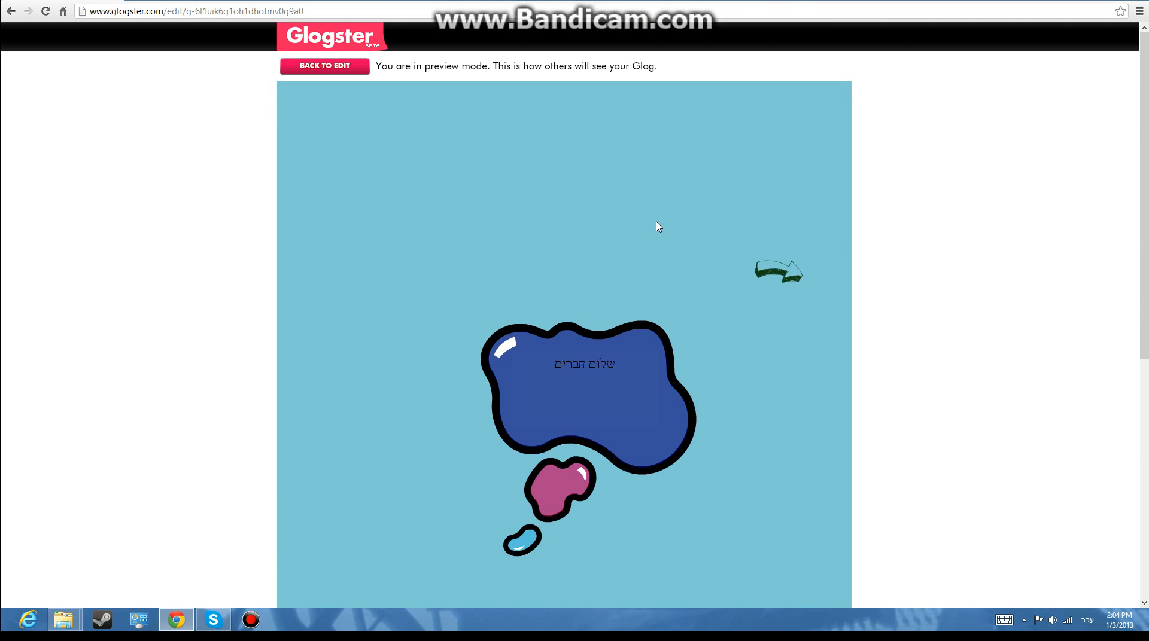
{"action": "left_click", "coordinate": [339, 78]}
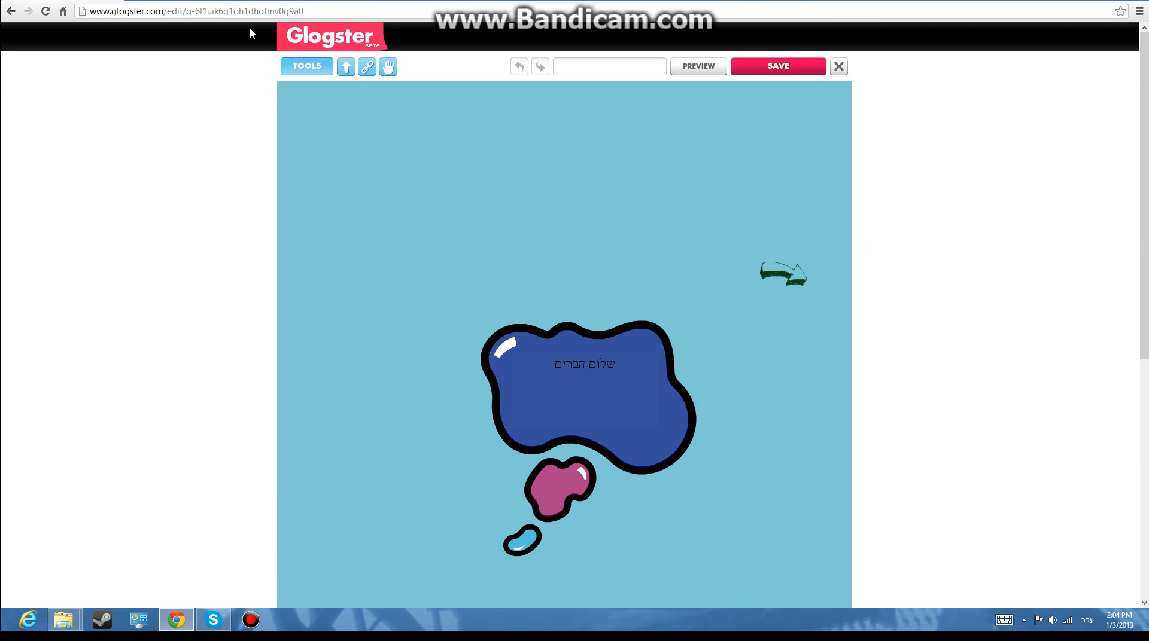
- Apply the beige grid paper from the Papers gallery as the page background, checking it in preview mode
{"action": "left_click", "coordinate": [298, 67]}
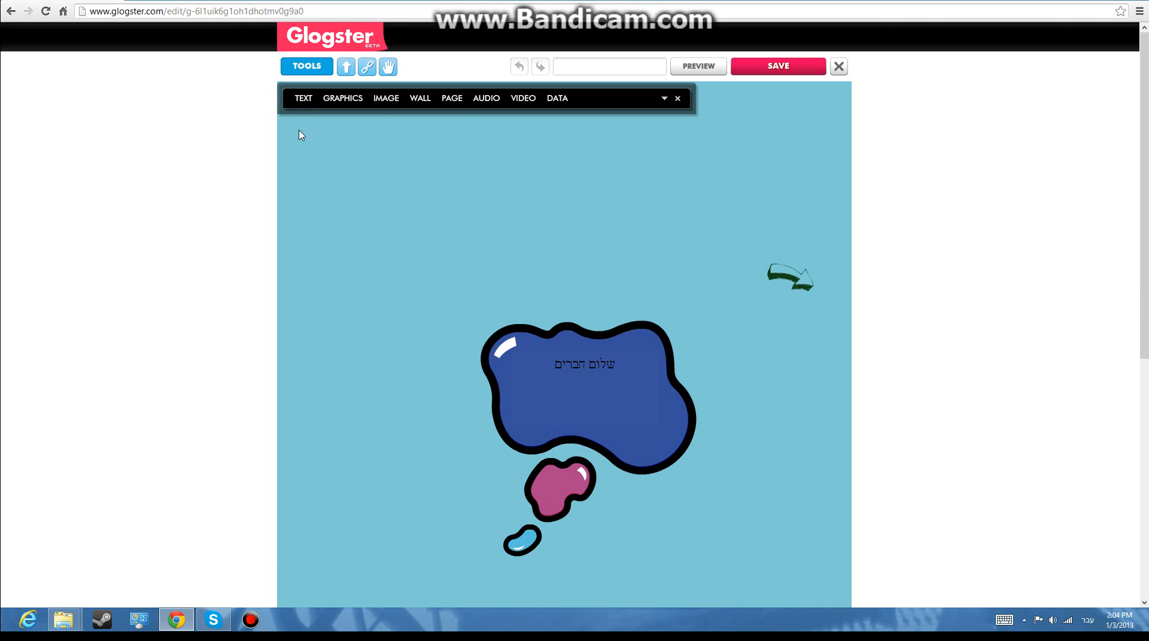
{"action": "left_click", "coordinate": [452, 99]}
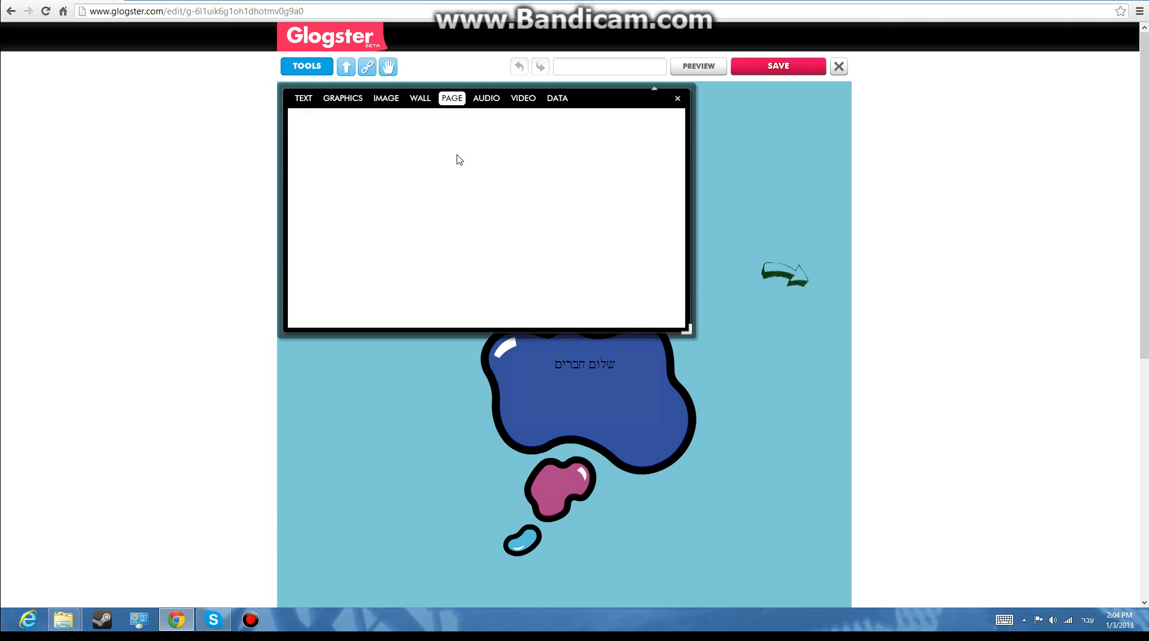
{"action": "left_click", "coordinate": [311, 170]}
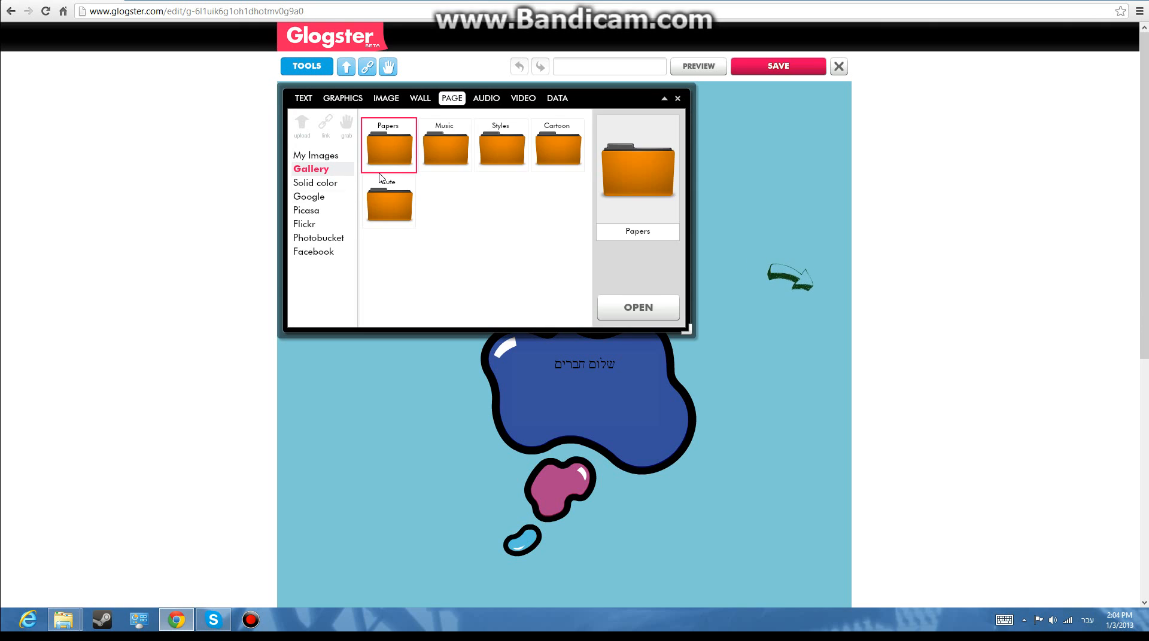
{"action": "double_click", "coordinate": [403, 152]}
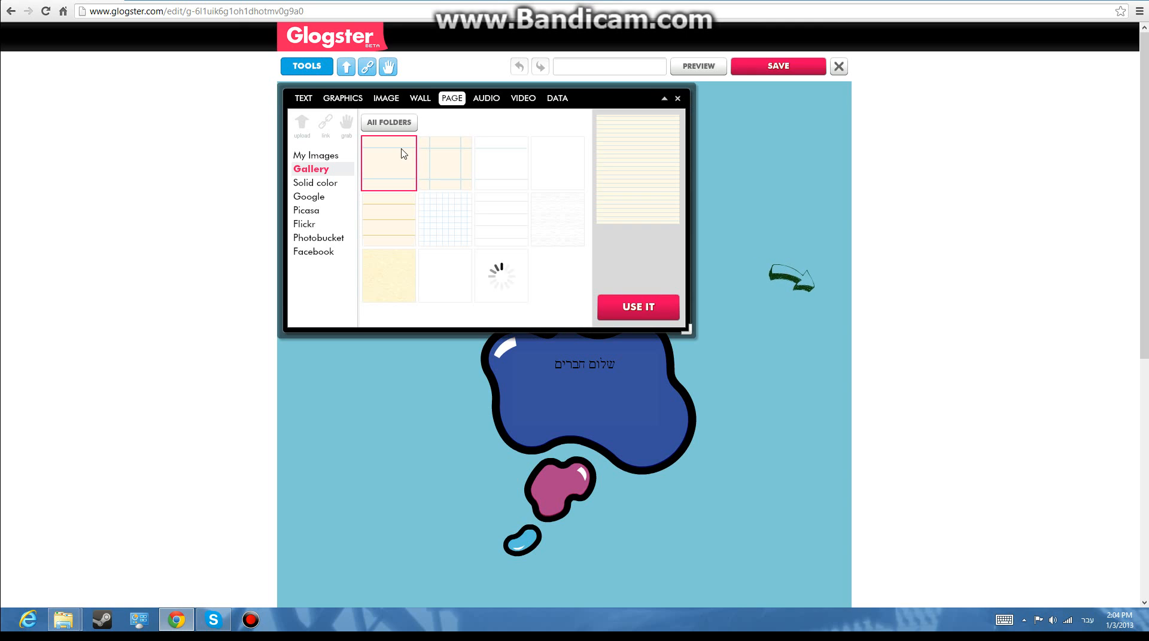
{"action": "left_click", "coordinate": [630, 309]}
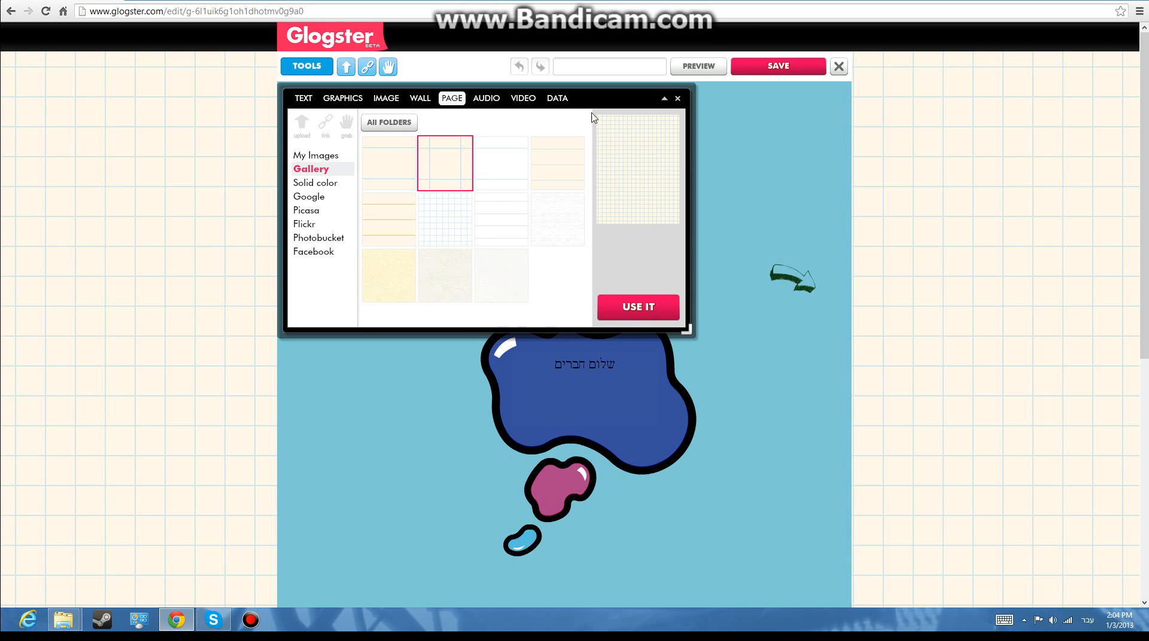
{"action": "left_click", "coordinate": [696, 67]}
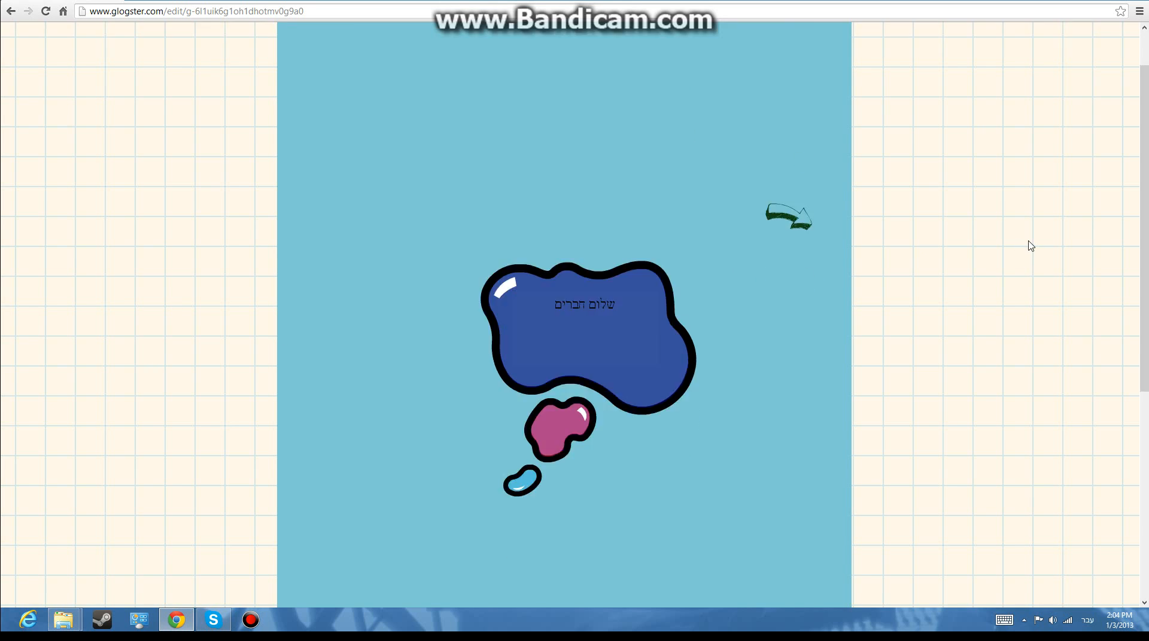
{"action": "left_click", "coordinate": [324, 66]}
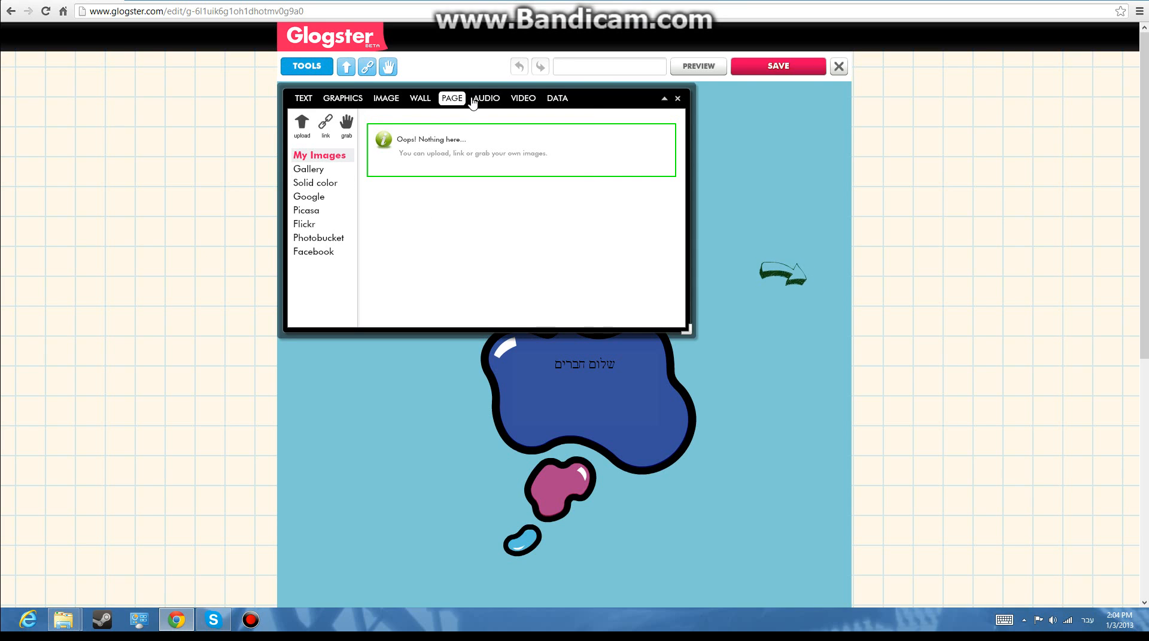
- Open the Pop folder of the SoundCloud audios to look through its tracks
{"action": "left_click", "coordinate": [479, 99]}
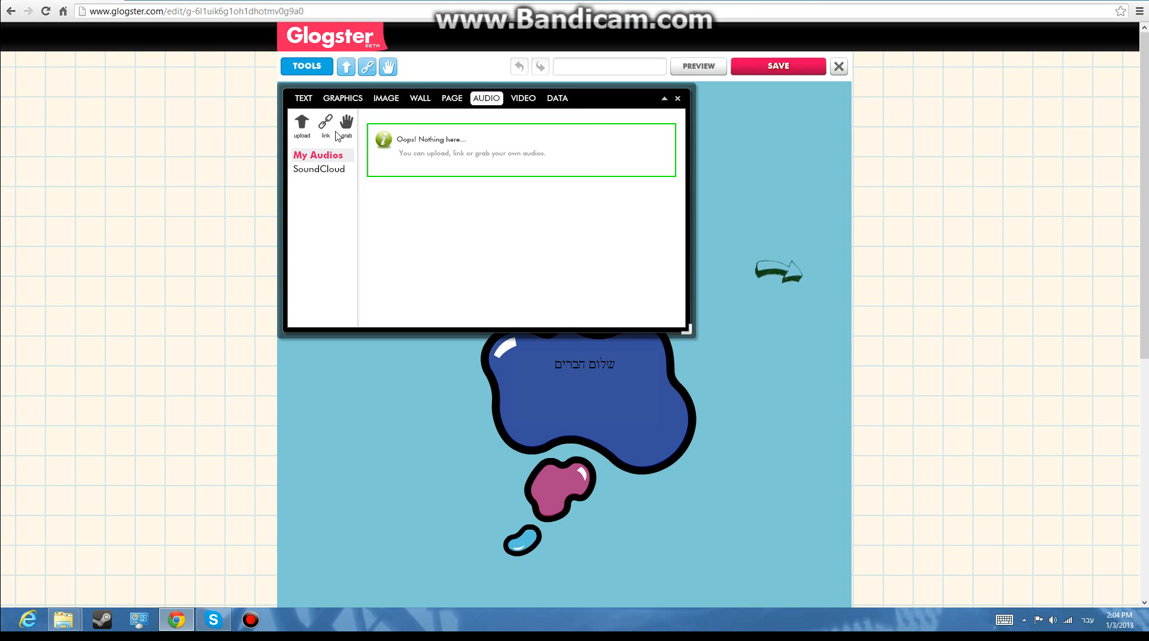
{"action": "left_click", "coordinate": [321, 169]}
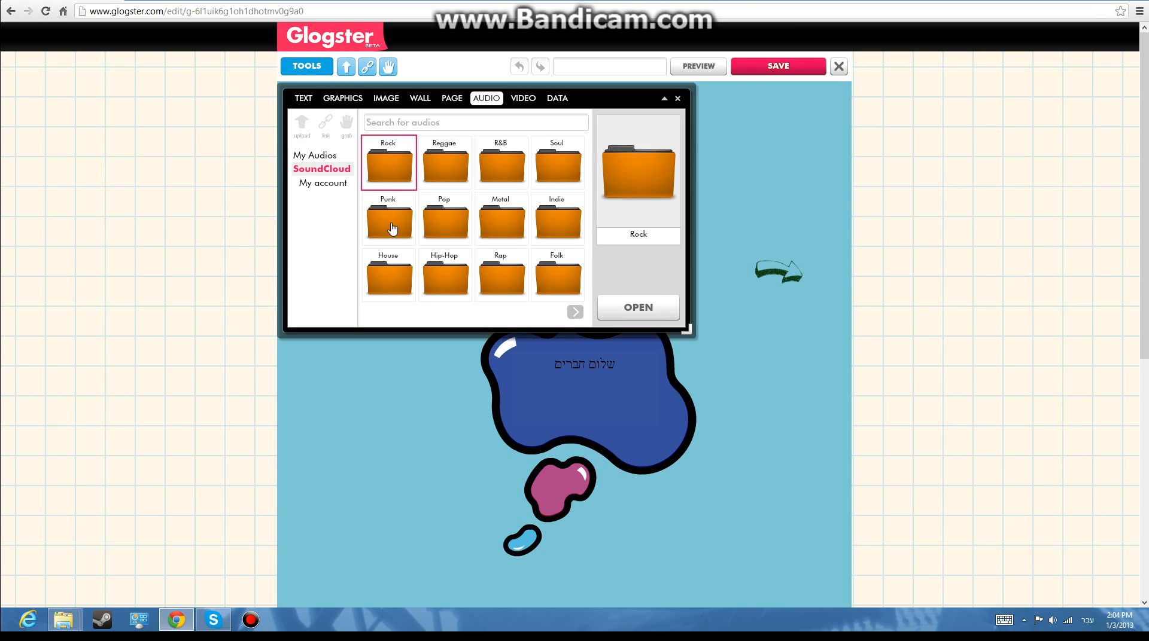
{"action": "left_click", "coordinate": [457, 223]}
{"action": "double_click", "coordinate": [457, 223]}
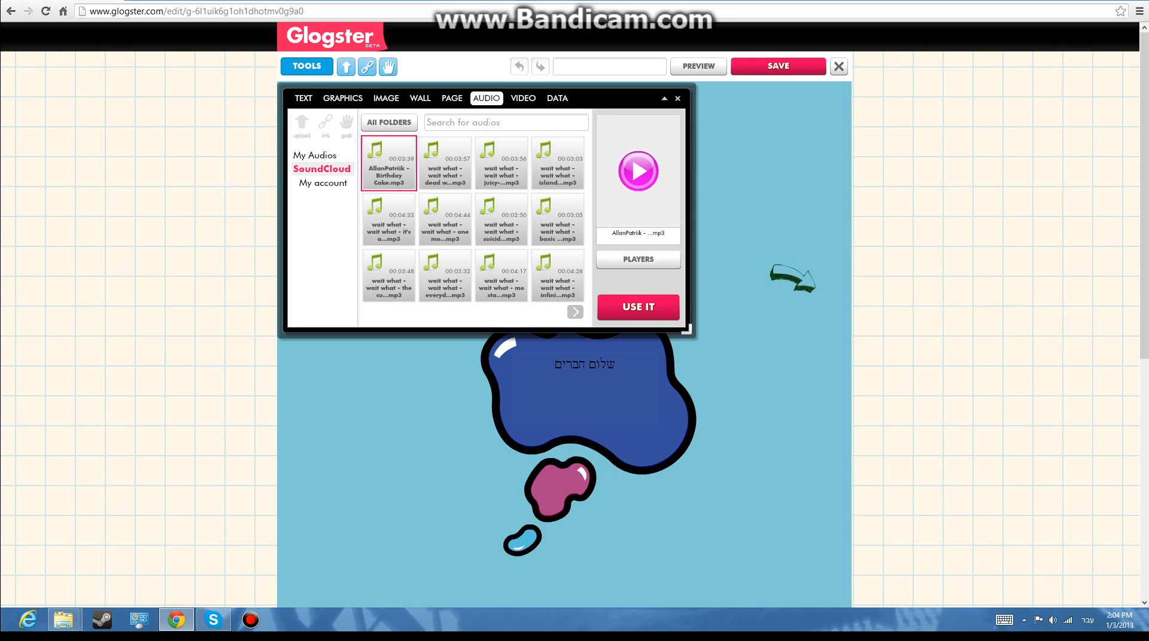
- Search the SoundCloud audios for "scream and shout" and return to the overview of all folders
{"action": "left_click", "coordinate": [488, 122]}
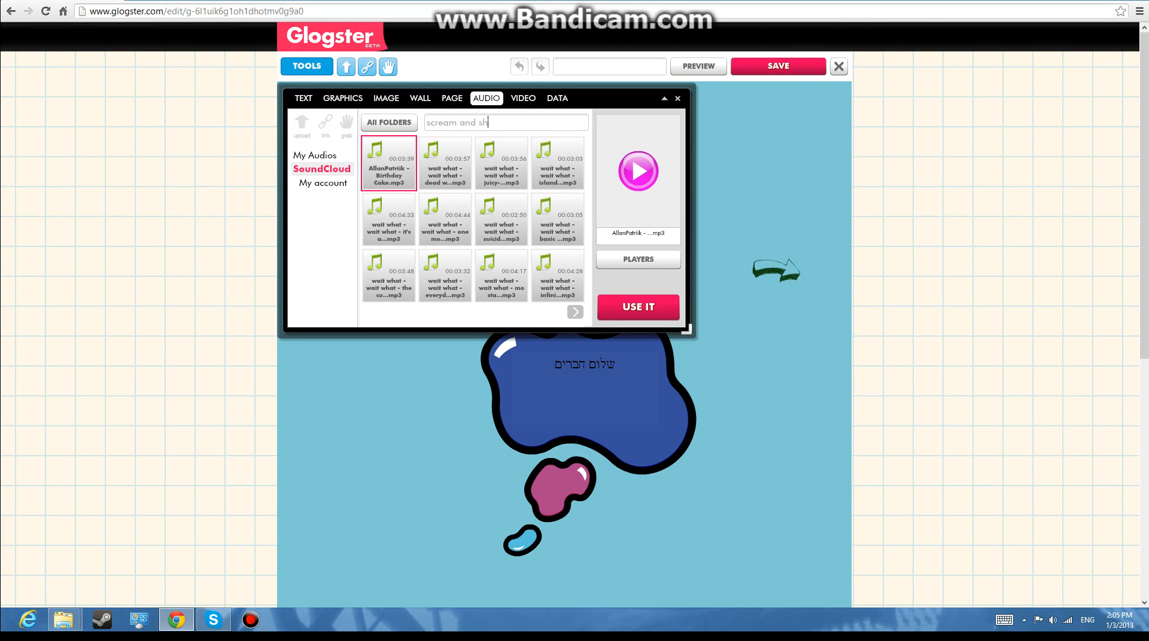
{"action": "type", "text": "scream and shout"}
{"action": "key", "text": "Return"}
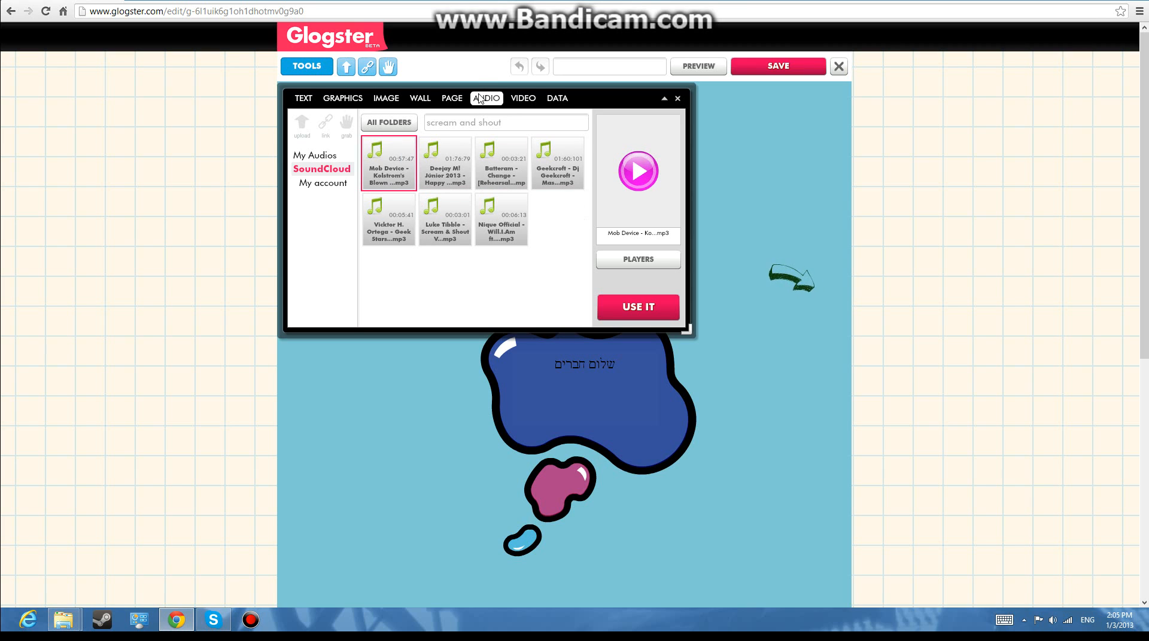
{"action": "left_click", "coordinate": [395, 124]}
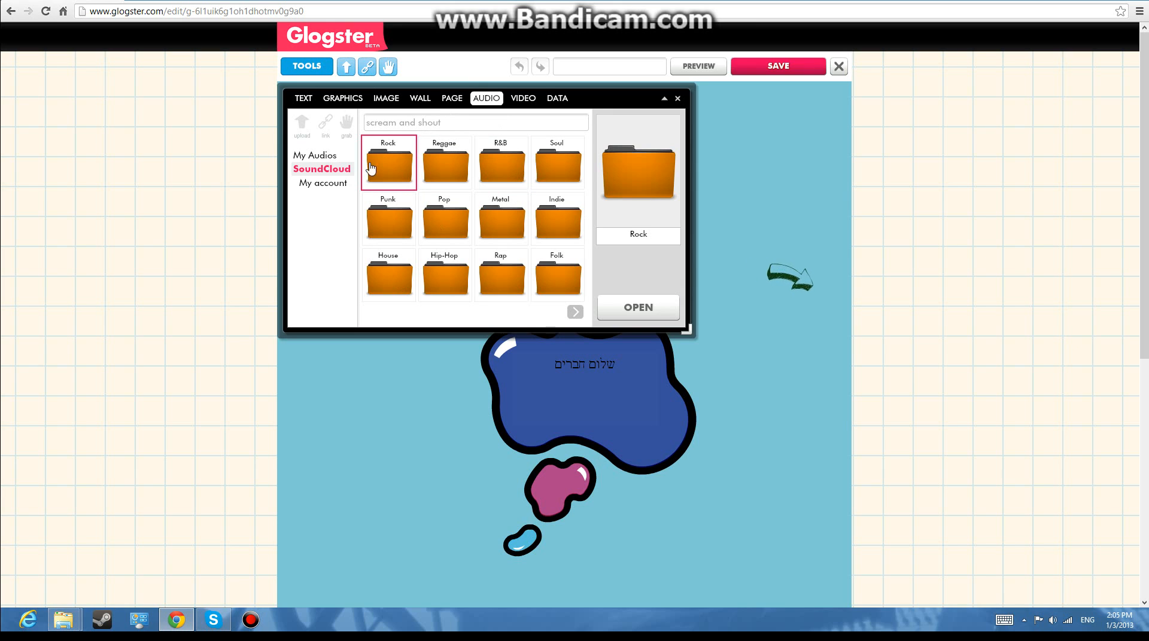
- Start linking web media under My Audios and search the web for "scream and shout britney spears download" in a new browser page
{"action": "left_click", "coordinate": [315, 155]}
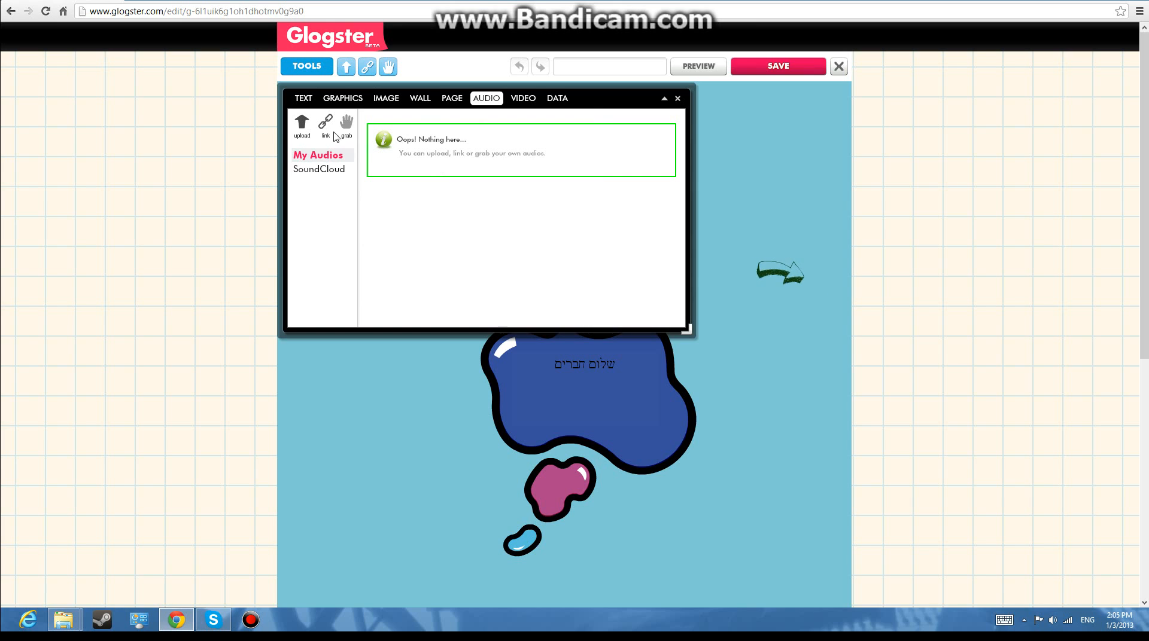
{"action": "left_click", "coordinate": [325, 122]}
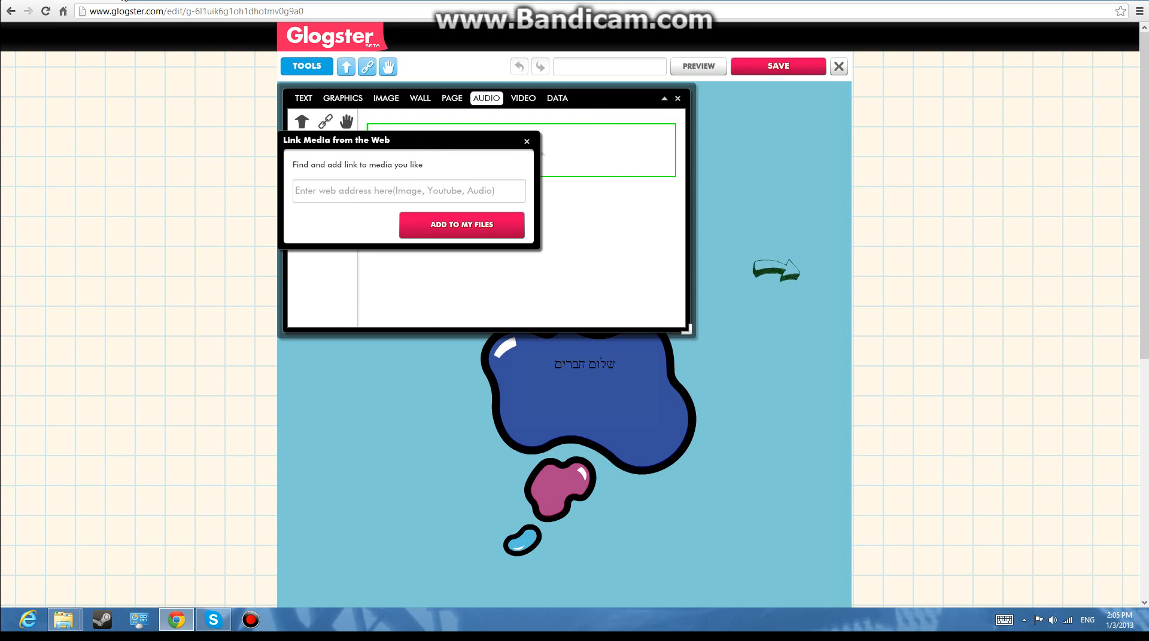
{"action": "left_click", "coordinate": [138, 2]}
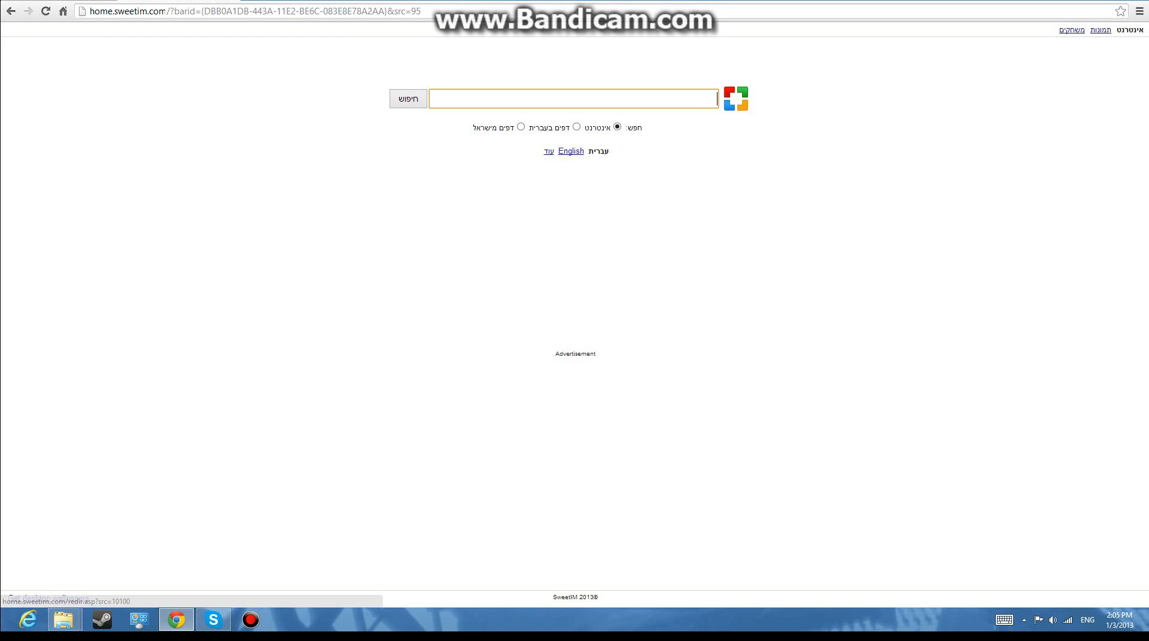
{"action": "left_click", "coordinate": [166, 11]}
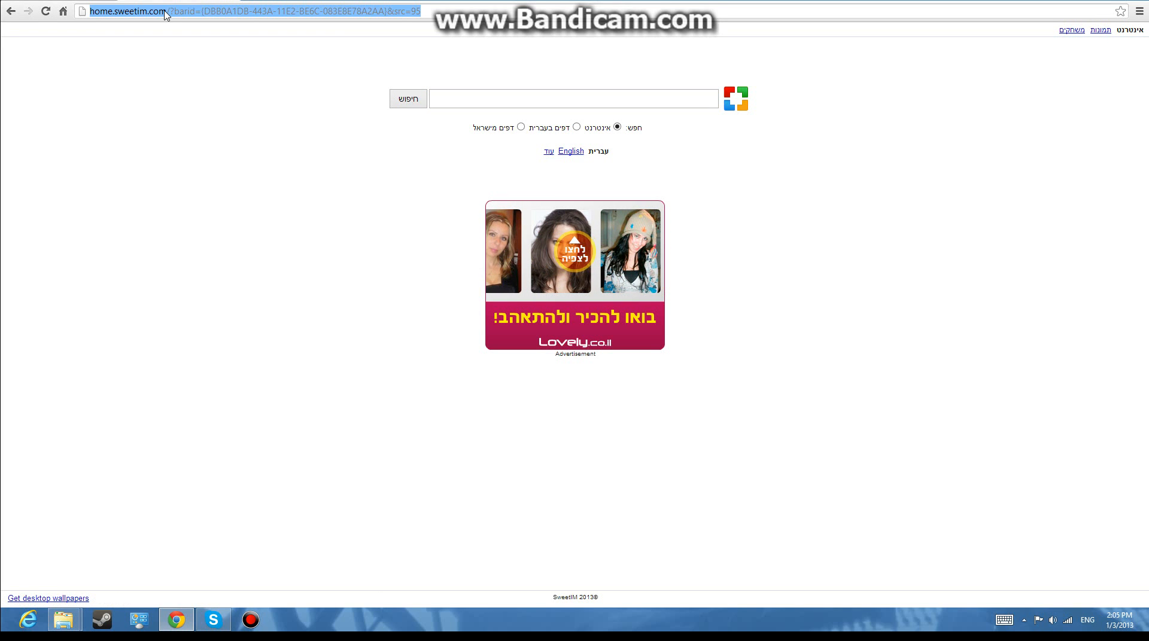
{"action": "type", "text": "scream and shout britney spears download"}
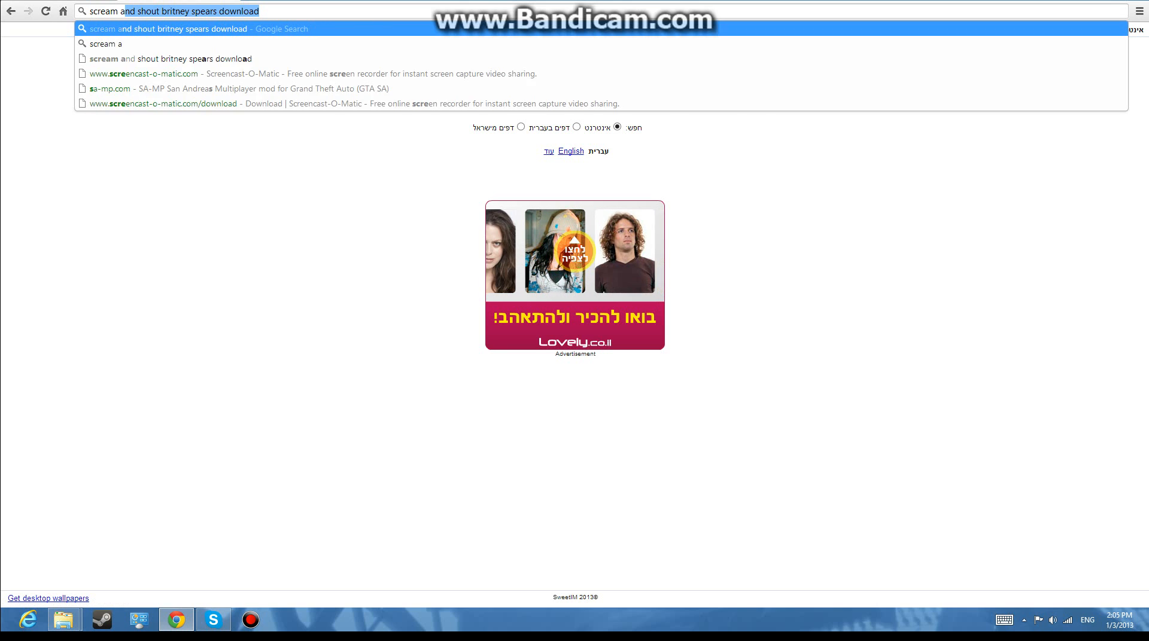
{"action": "key", "text": "Return"}
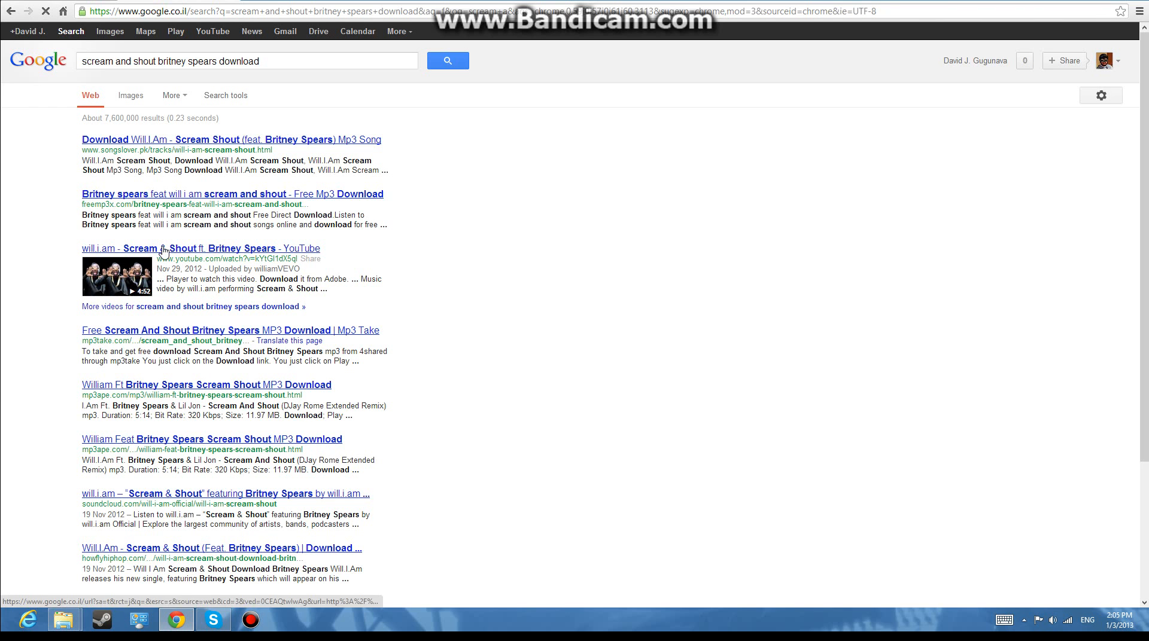
- Open the YouTube video "will.i.am - Scream & Shout ft. Britney Spears" and add its web address to My Files as linked media
{"action": "left_click", "coordinate": [242, 251]}
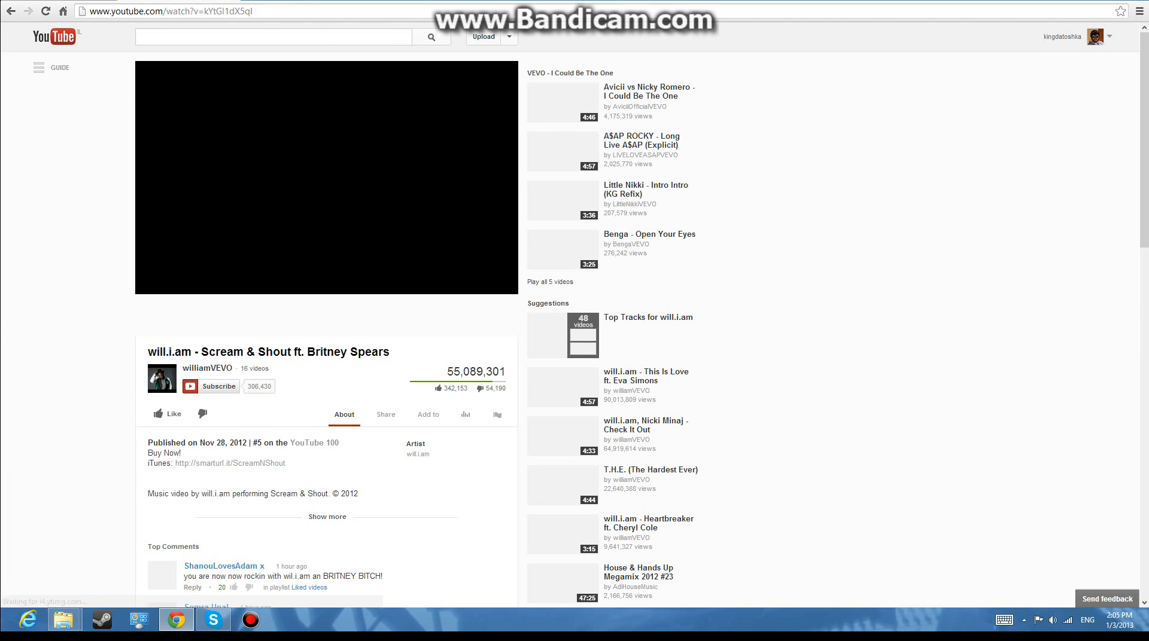
{"action": "key", "text": "ctrl+l"}
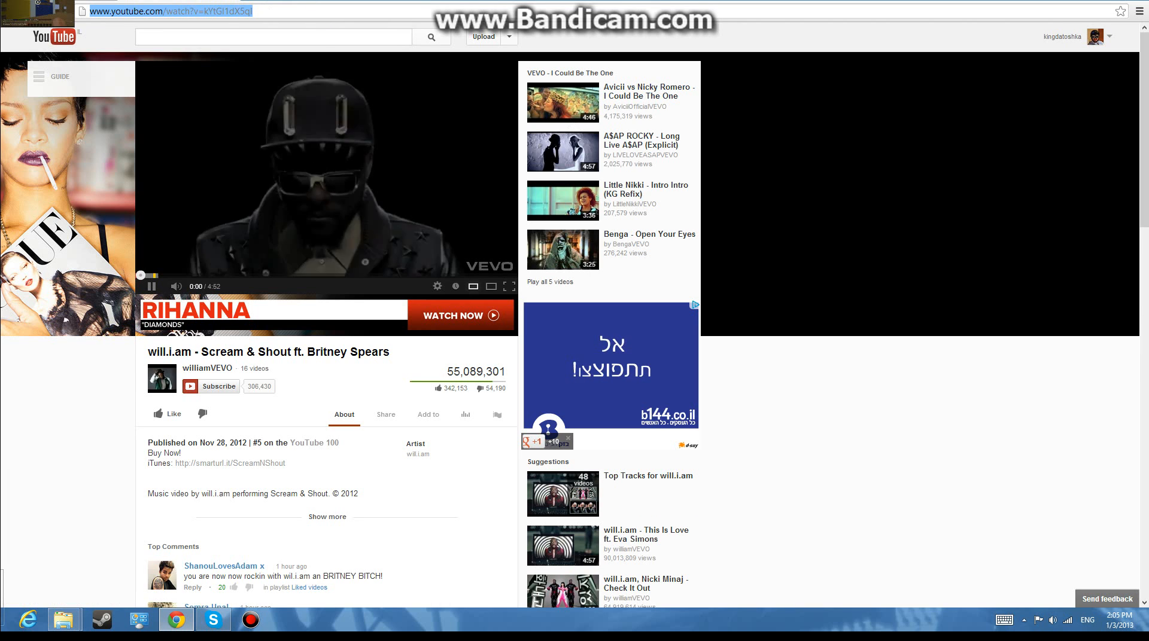
{"action": "left_click", "coordinate": [145, 2]}
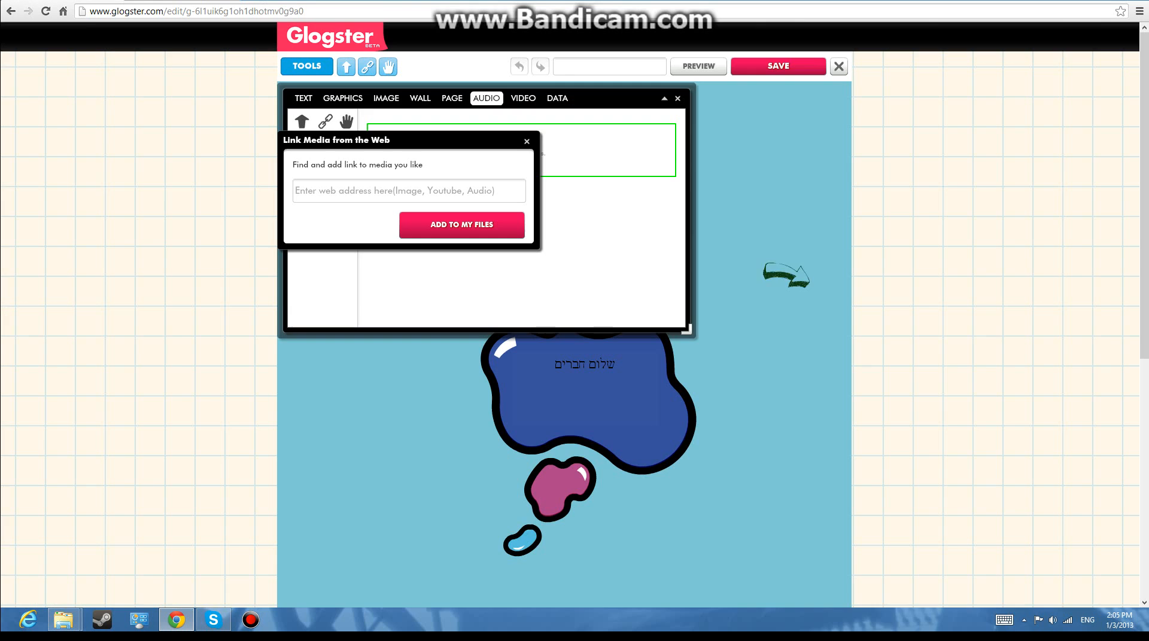
{"action": "left_click", "coordinate": [96, 3]}
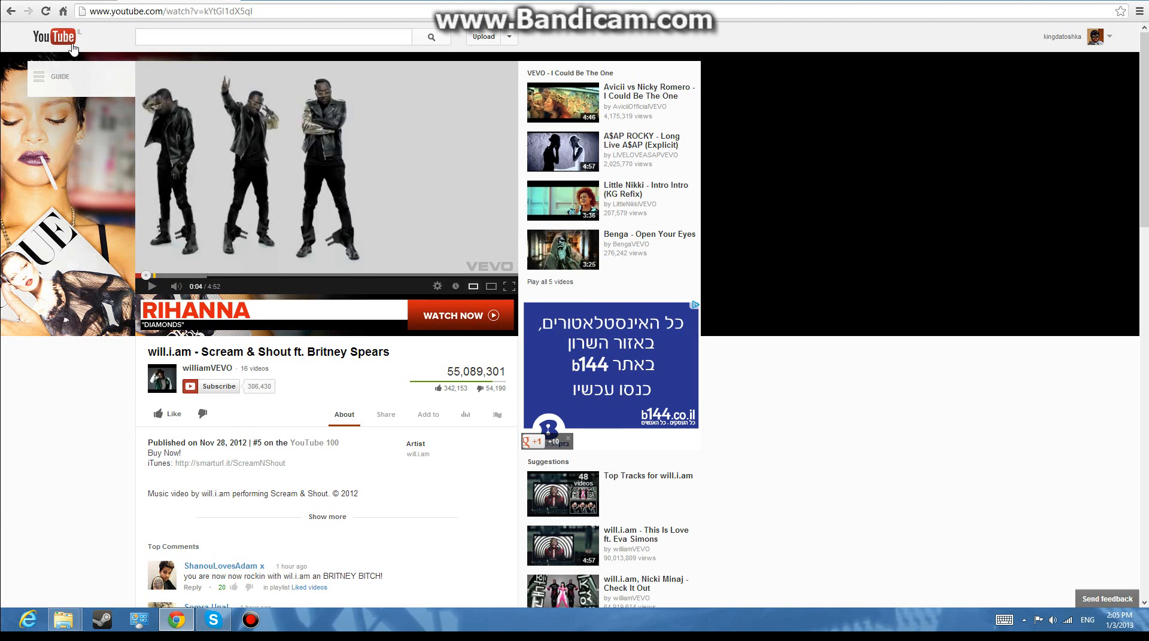
{"action": "left_click", "coordinate": [145, 1]}
{"action": "left_click", "coordinate": [408, 190]}
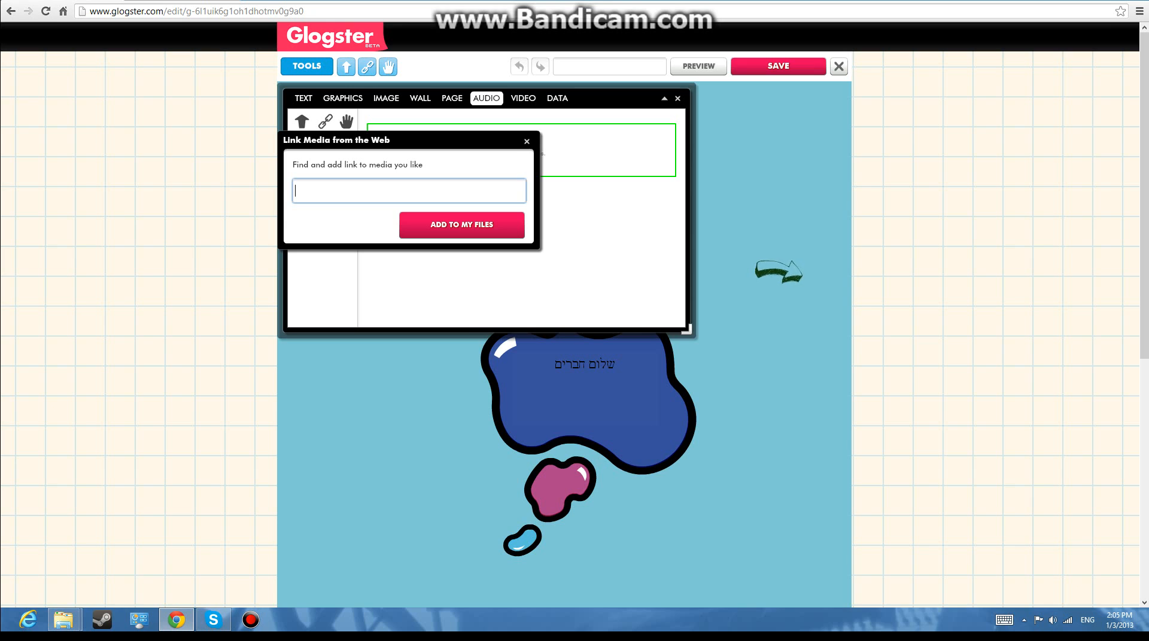
{"action": "key", "text": "ctrl+v"}
{"action": "left_click", "coordinate": [430, 225]}
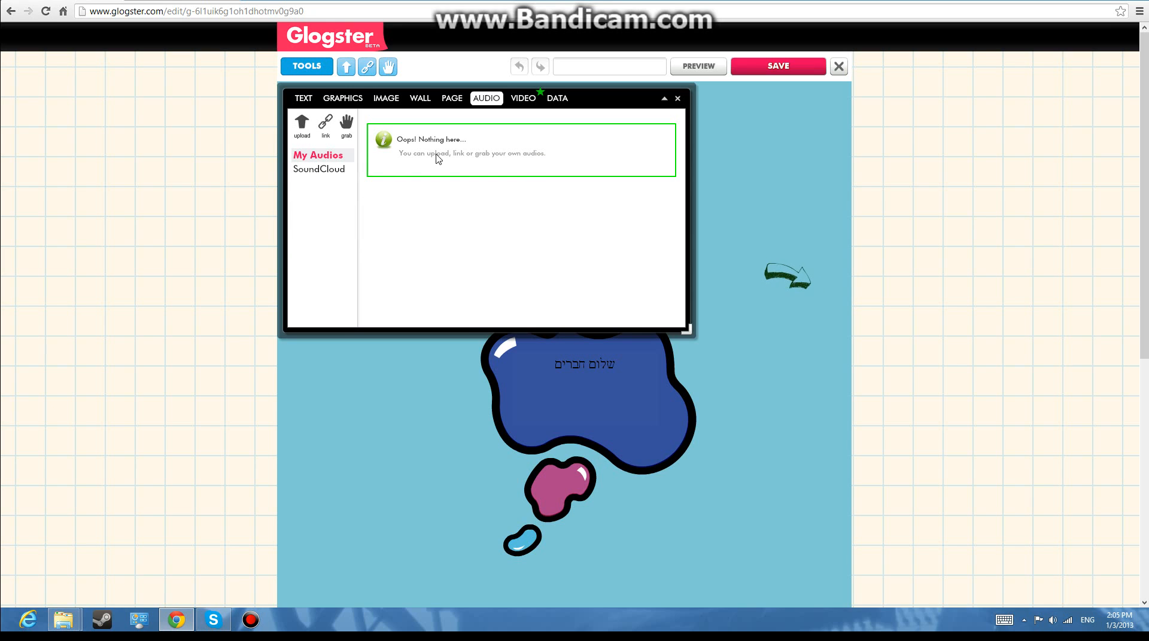
- Place the linked will.i.am video from My Videos on the poster and collapse the tools window
{"action": "left_click", "coordinate": [519, 107]}
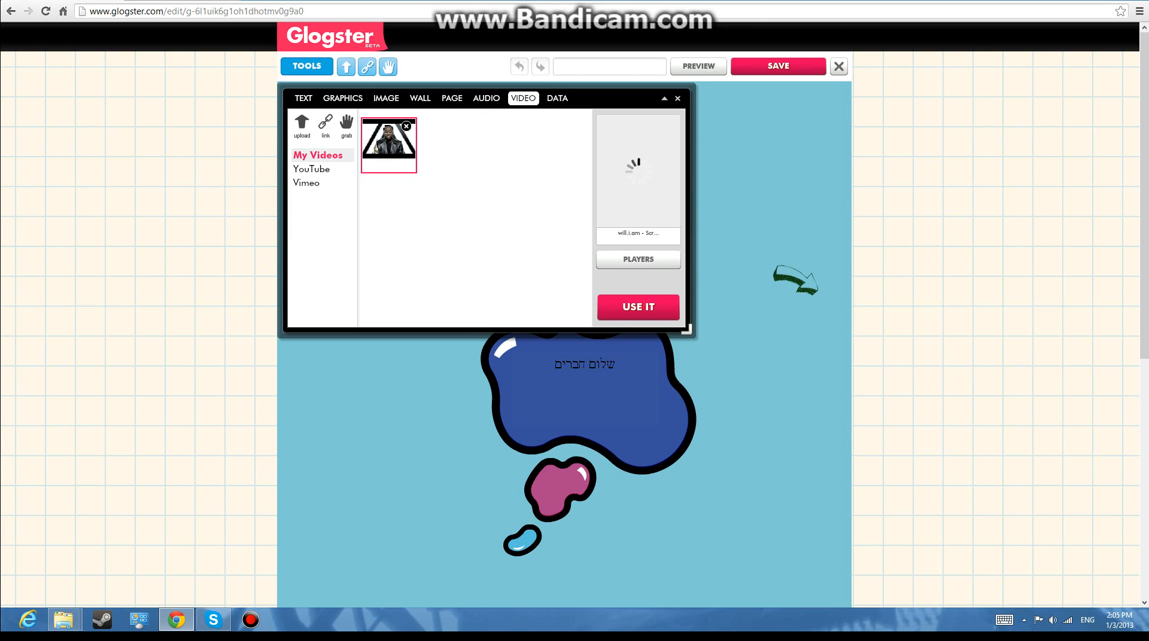
{"action": "left_click_drag", "start_coordinate": [389, 157], "coordinate": [421, 173]}
{"action": "left_click", "coordinate": [629, 301]}
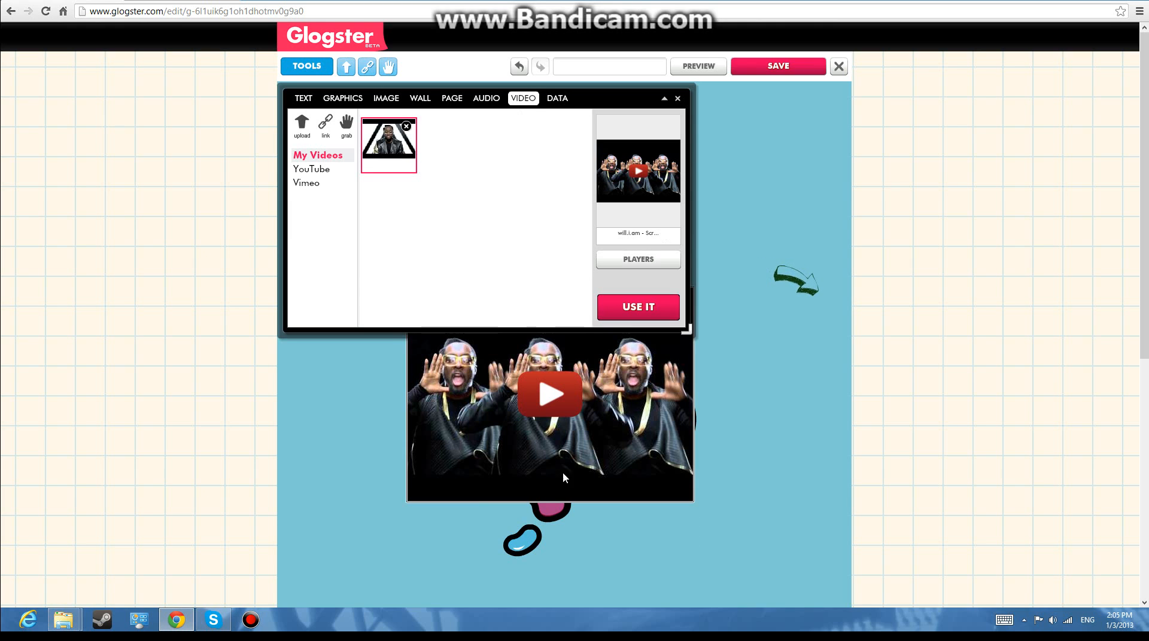
{"action": "left_click", "coordinate": [664, 98]}
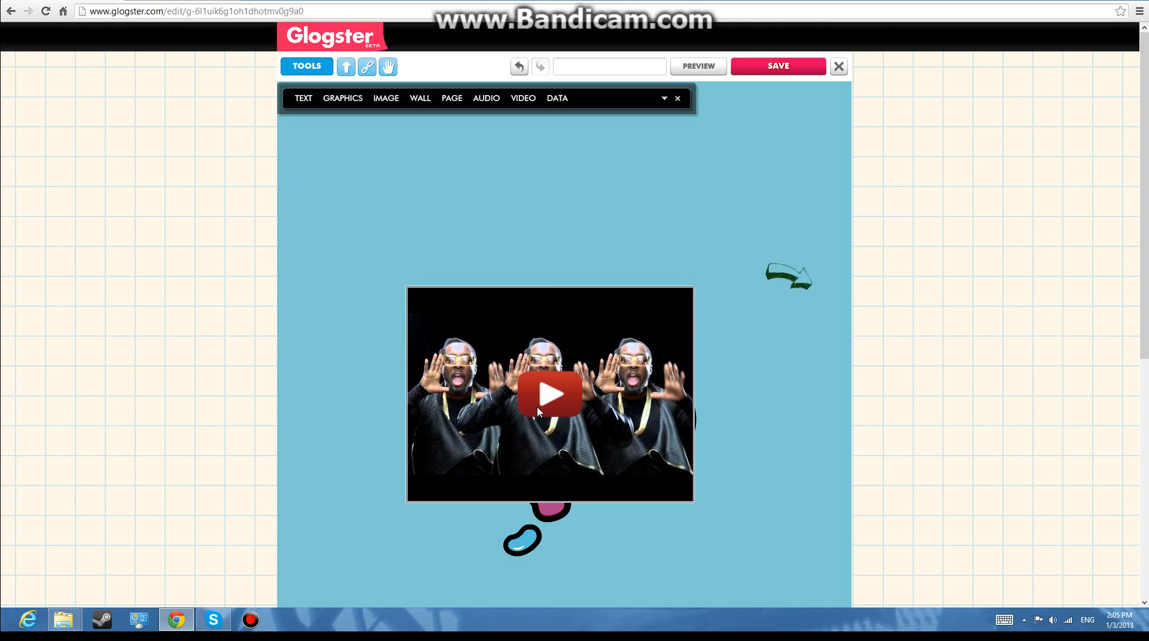
- Move the collapsed tools window clear of the video and enlarge the video from its upper-right corner
{"action": "left_click", "coordinate": [554, 429]}
{"action": "left_click", "coordinate": [411, 276]}
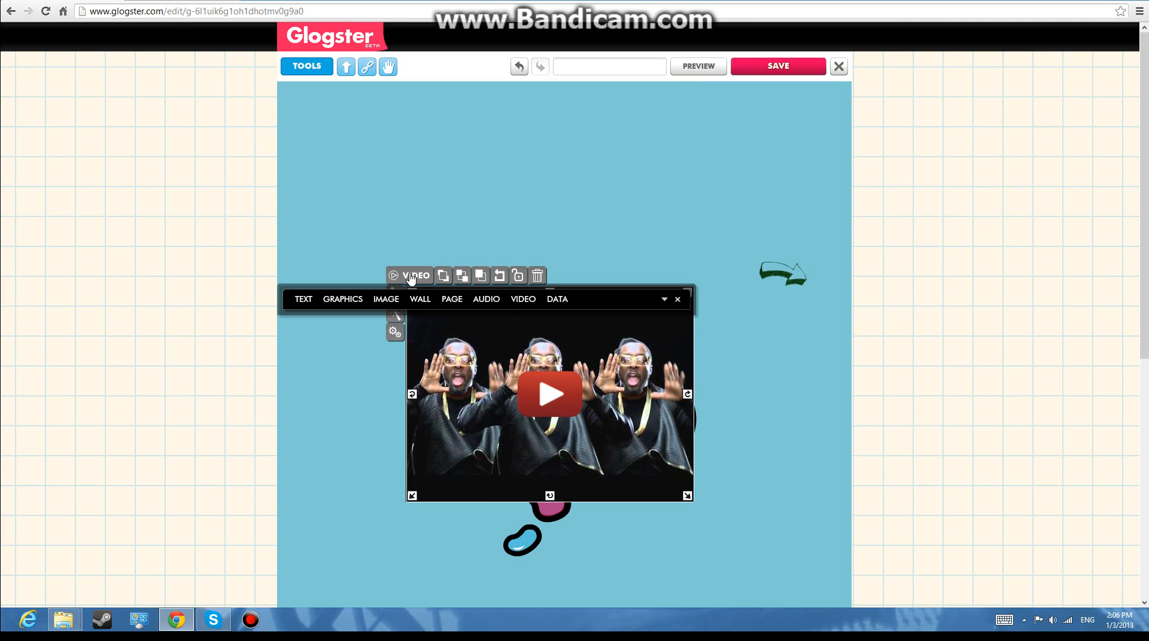
{"action": "left_click_drag", "start_coordinate": [545, 392], "coordinate": [549, 393]}
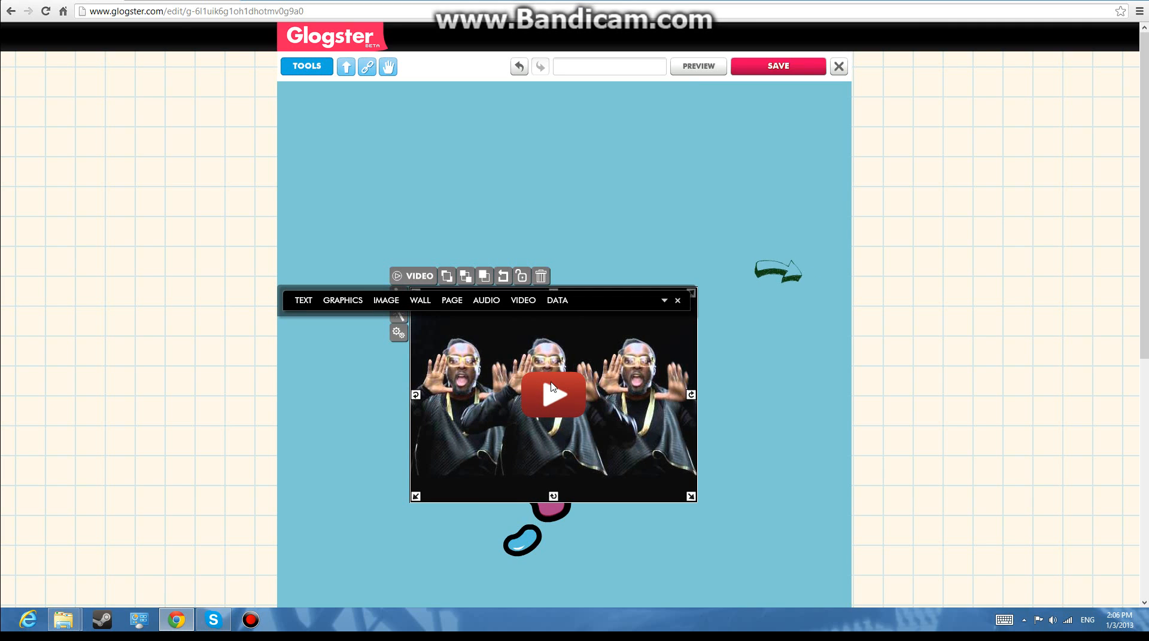
{"action": "left_click_drag", "start_coordinate": [432, 288], "coordinate": [497, 337]}
{"action": "left_click", "coordinate": [376, 218]}
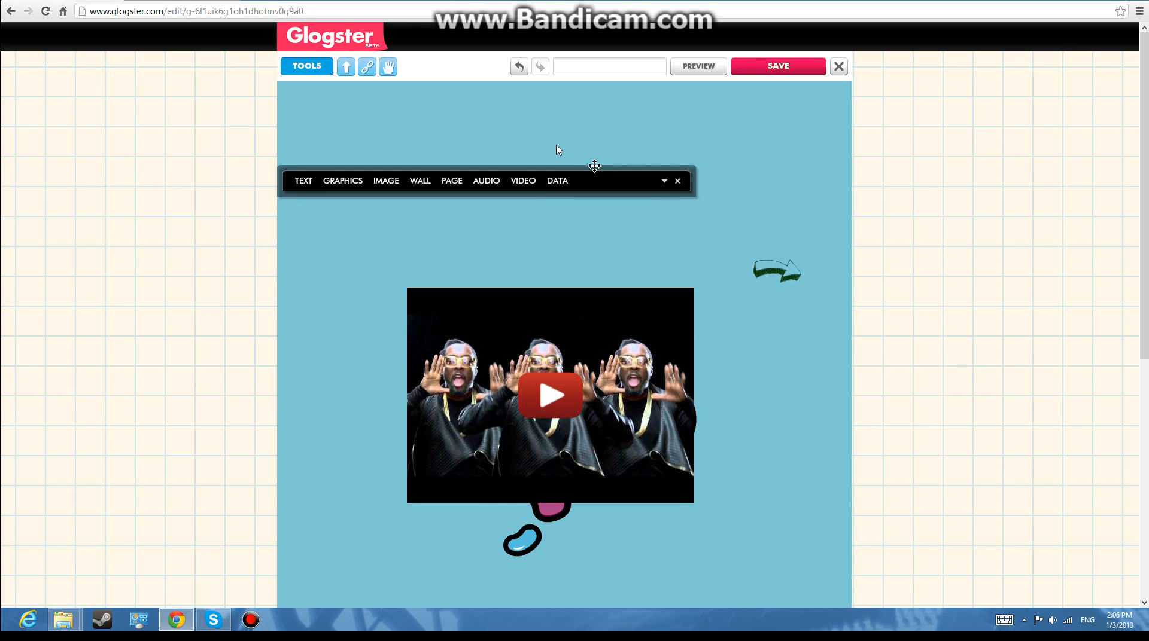
{"action": "left_click", "coordinate": [534, 368]}
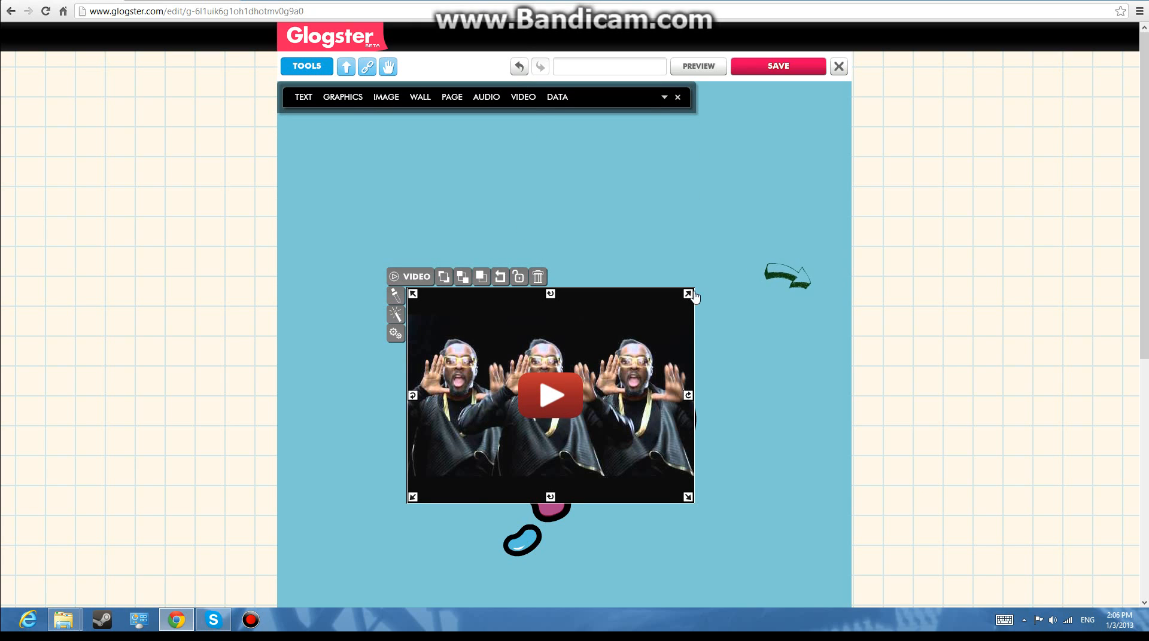
{"action": "left_click_drag", "start_coordinate": [693, 296], "coordinate": [748, 254]}
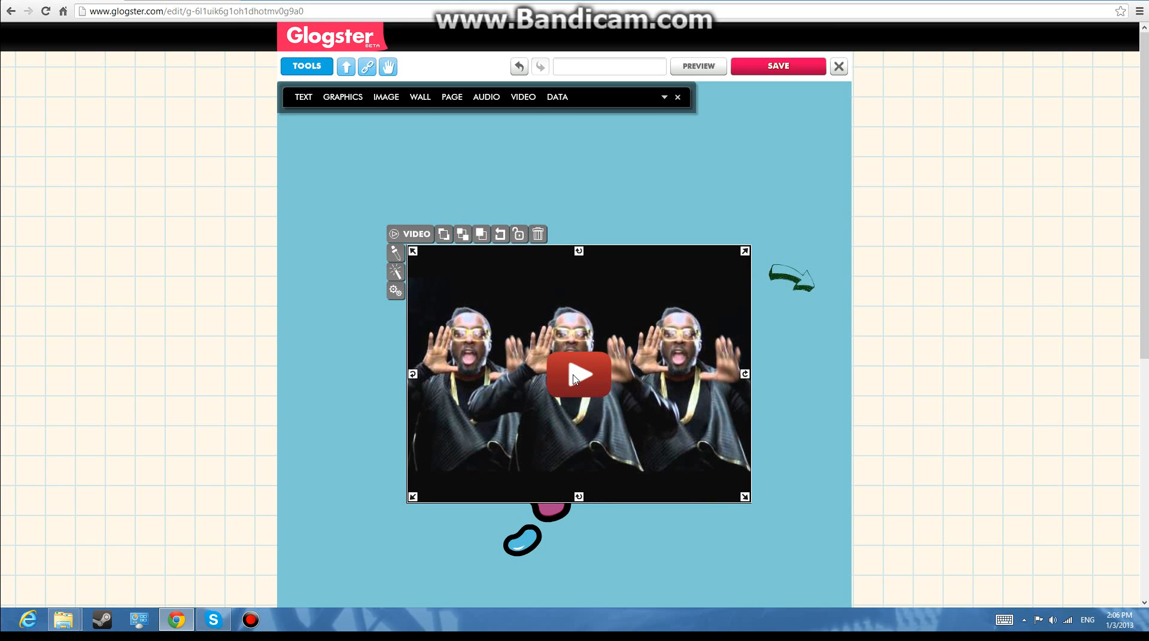
- Review the video's autoplay and volume settings and close them without applying anything
{"action": "right_click", "coordinate": [572, 378]}
{"action": "left_click", "coordinate": [530, 416]}
{"action": "left_click", "coordinate": [395, 291]}
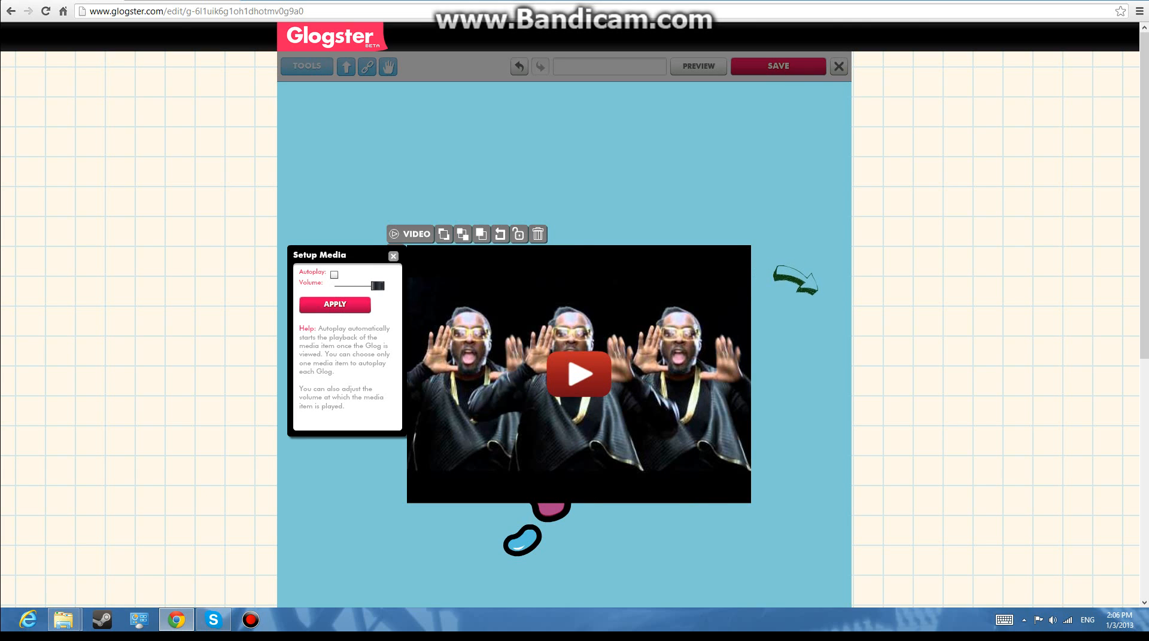
{"action": "left_click", "coordinate": [393, 256]}
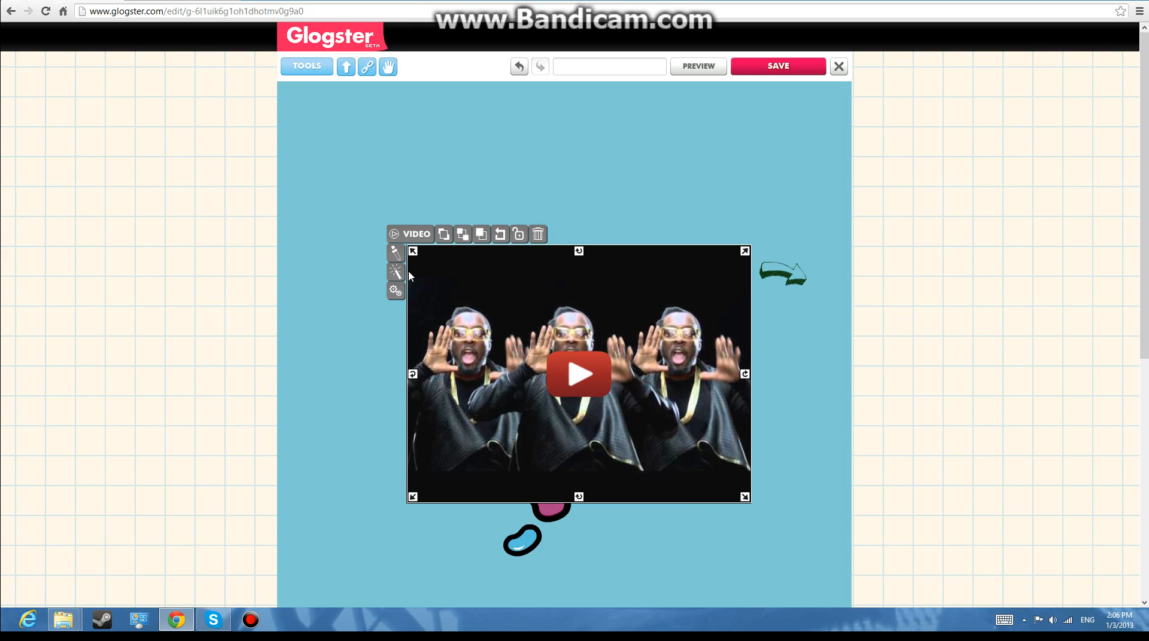
{"action": "left_click", "coordinate": [394, 292]}
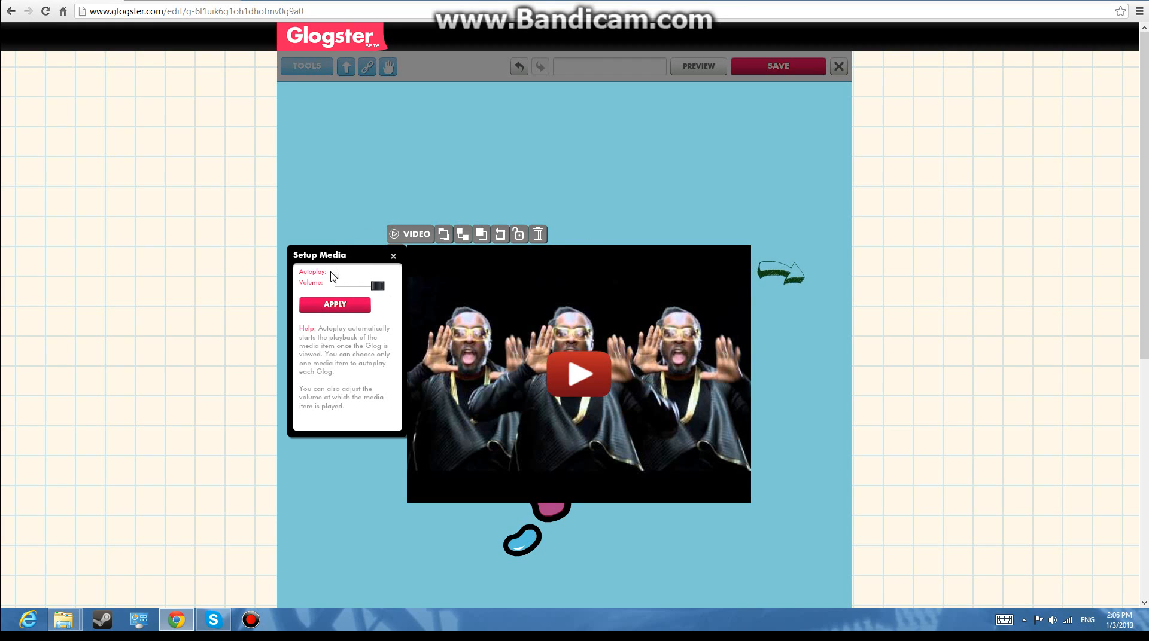
{"action": "left_click", "coordinate": [393, 256]}
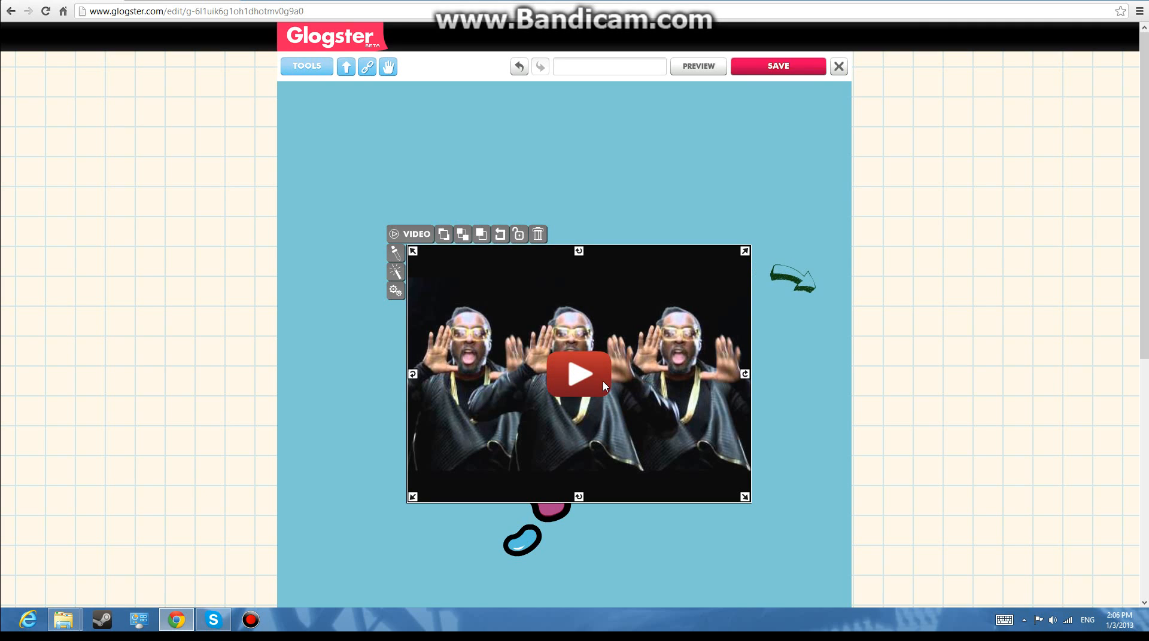
- Turn on the shadow effect for the video and lower the shadow's blur
{"action": "left_click", "coordinate": [395, 291]}
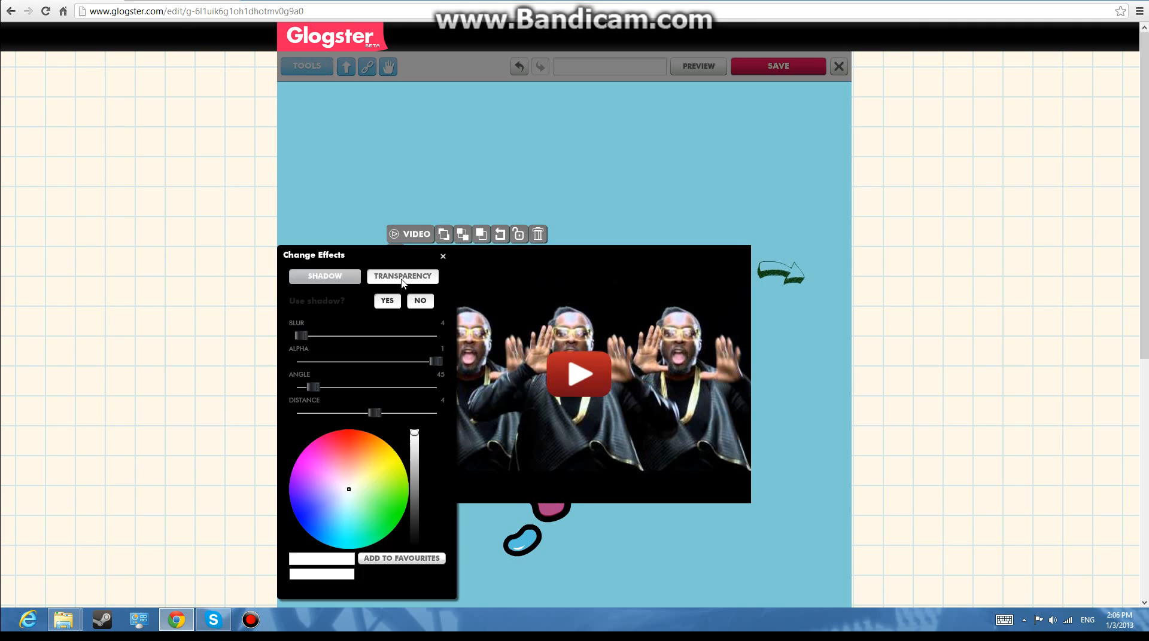
{"action": "left_click", "coordinate": [388, 277]}
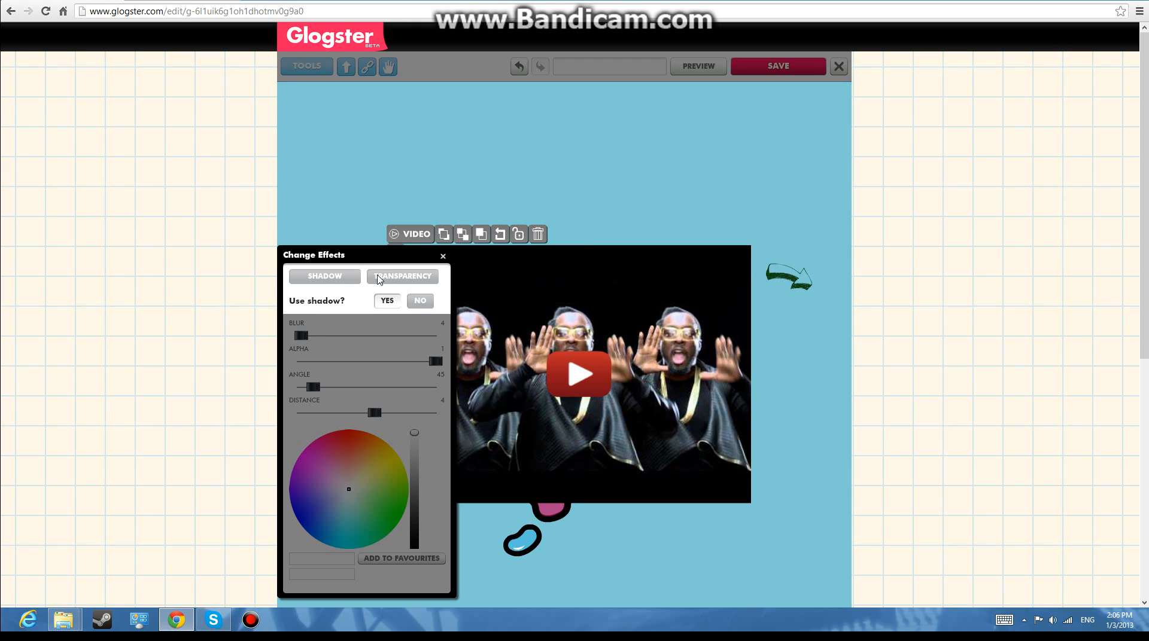
{"action": "left_click", "coordinate": [325, 276]}
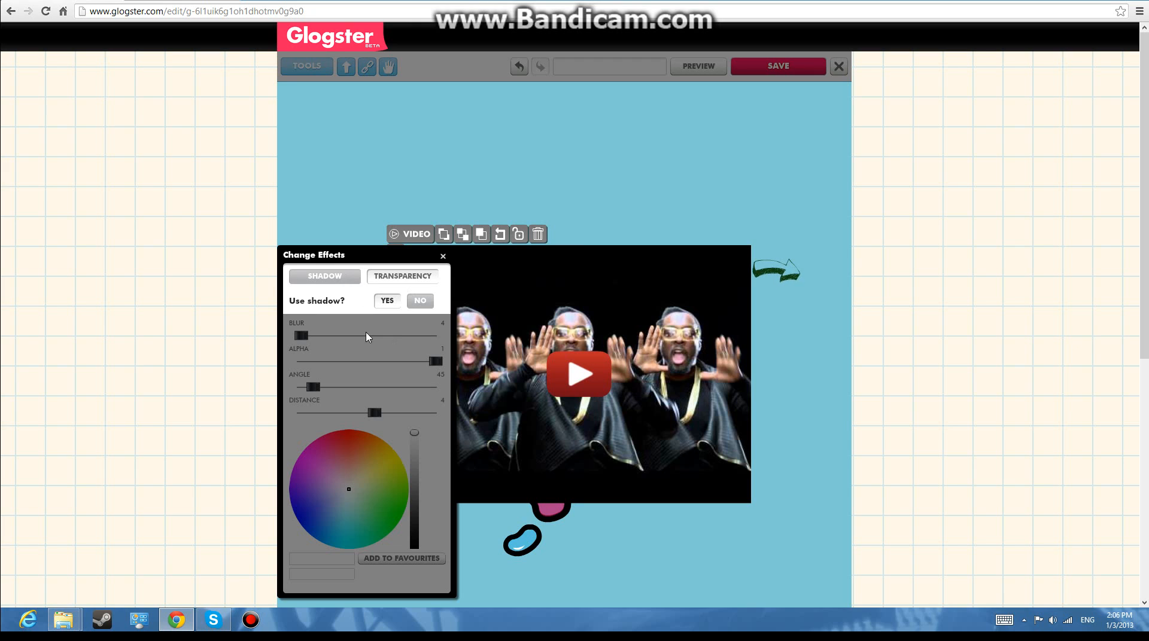
{"action": "left_click", "coordinate": [387, 301]}
{"action": "left_click_drag", "start_coordinate": [300, 334], "coordinate": [277, 346]}
- Turn on transparency for the video, try alpha 0, set alpha to 88 and close the effects settings
{"action": "left_click", "coordinate": [408, 272]}
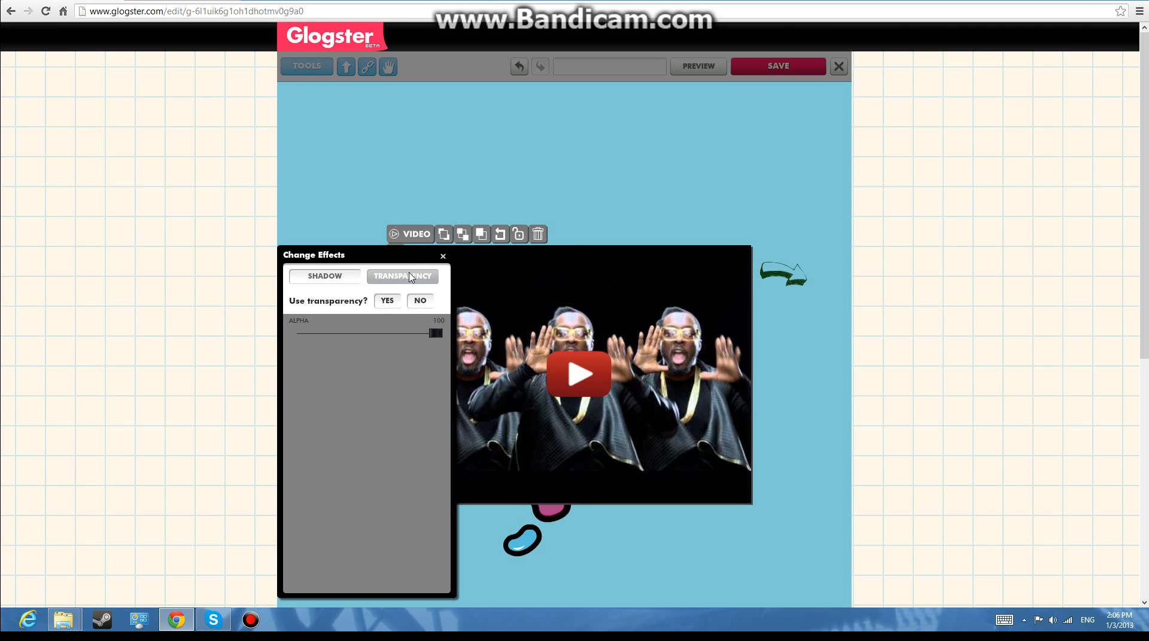
{"action": "left_click", "coordinate": [386, 301]}
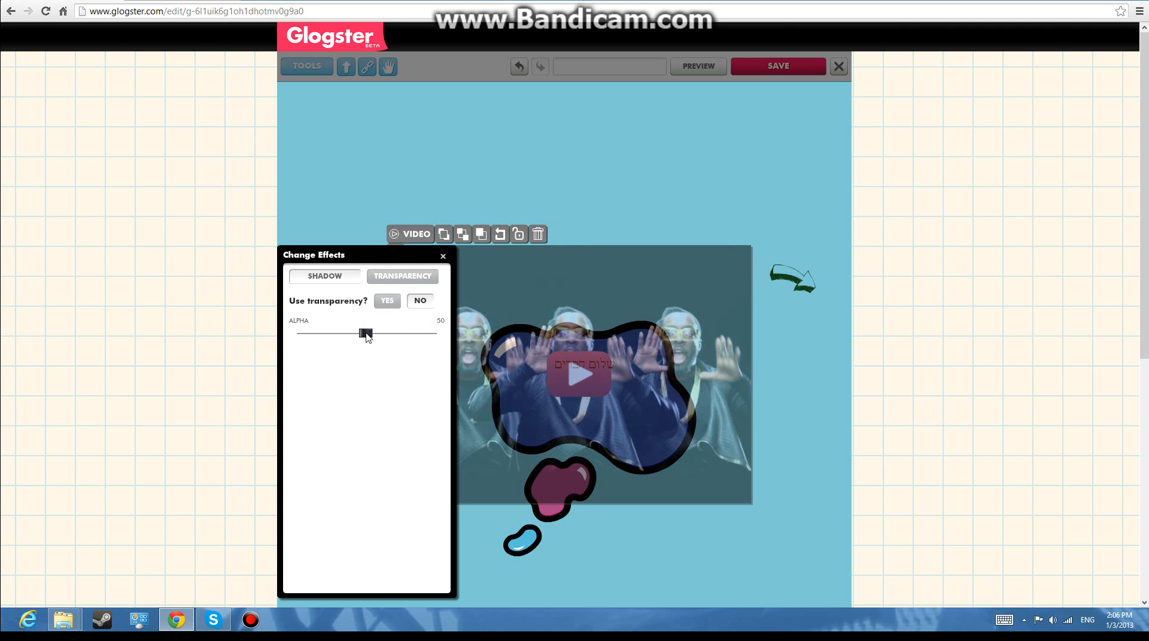
{"action": "left_click_drag", "start_coordinate": [365, 335], "coordinate": [272, 347]}
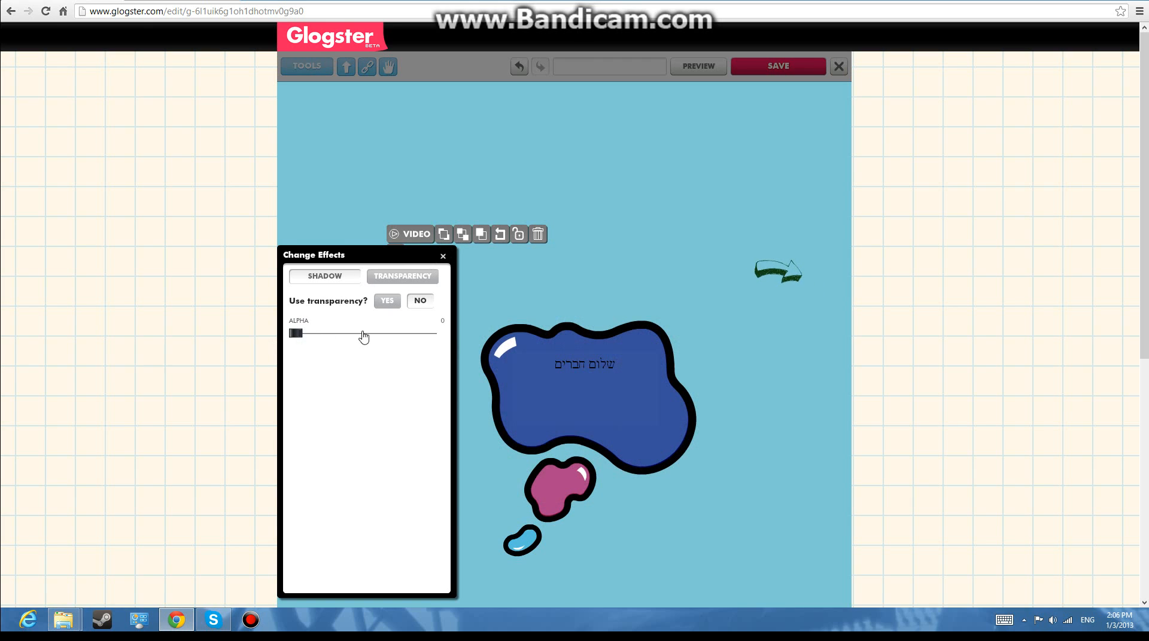
{"action": "left_click_drag", "start_coordinate": [296, 333], "coordinate": [417, 330]}
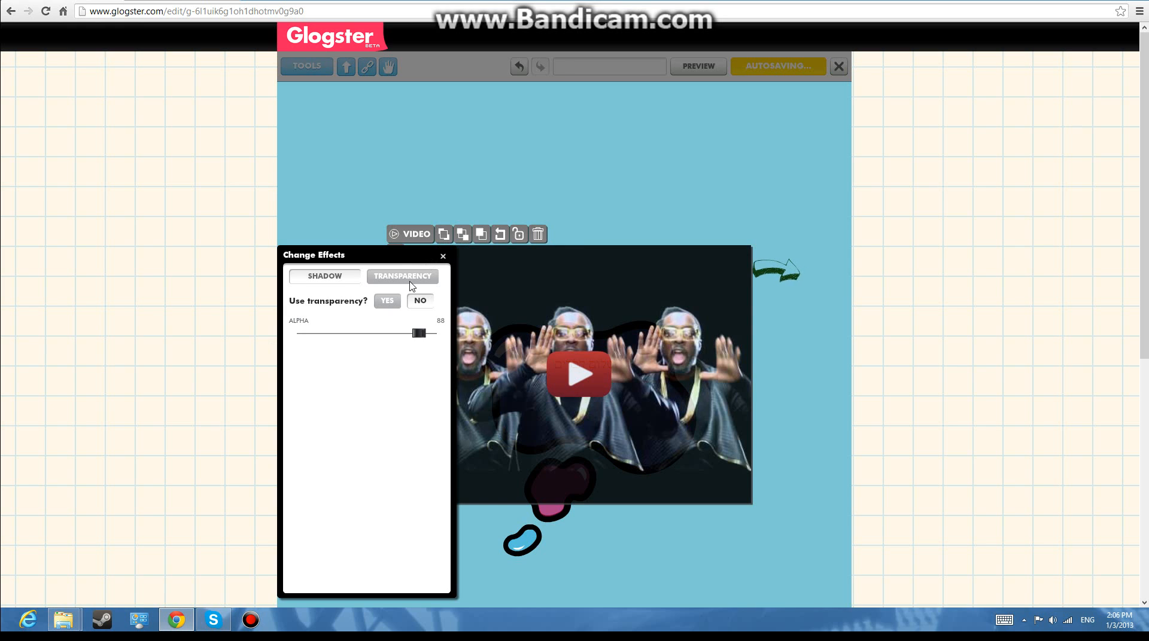
{"action": "left_click", "coordinate": [443, 256]}
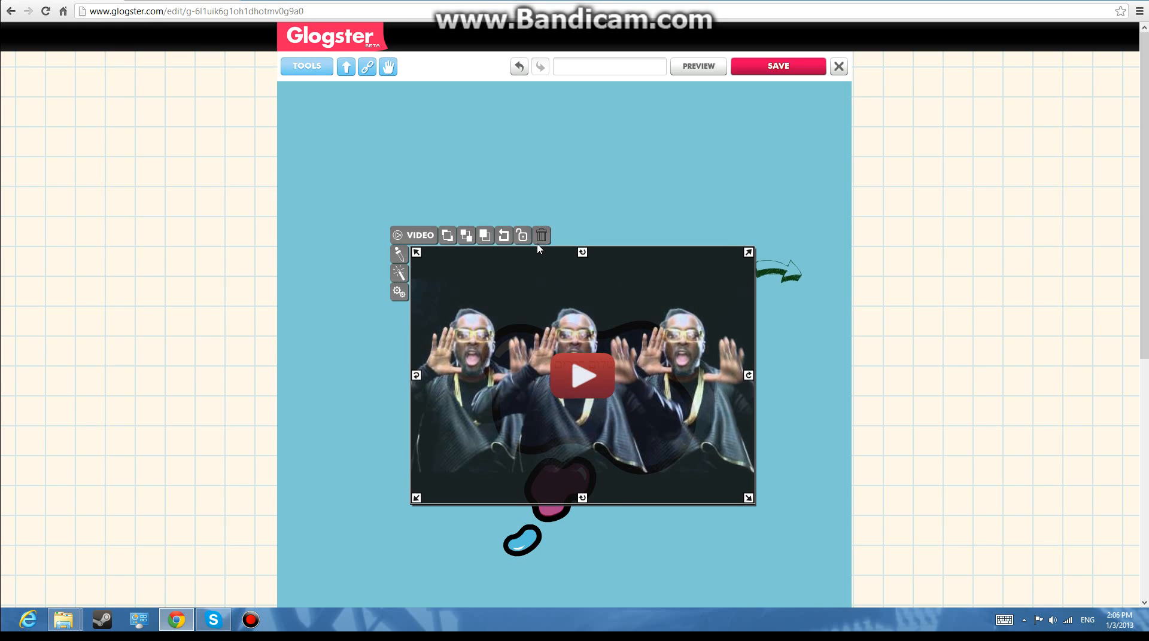
- Delete the will.i.am video from the poster
{"action": "left_click", "coordinate": [541, 235]}
- Review the upload and link options for adding your own data to the poster, and close the tools window
{"action": "left_click", "coordinate": [298, 65]}
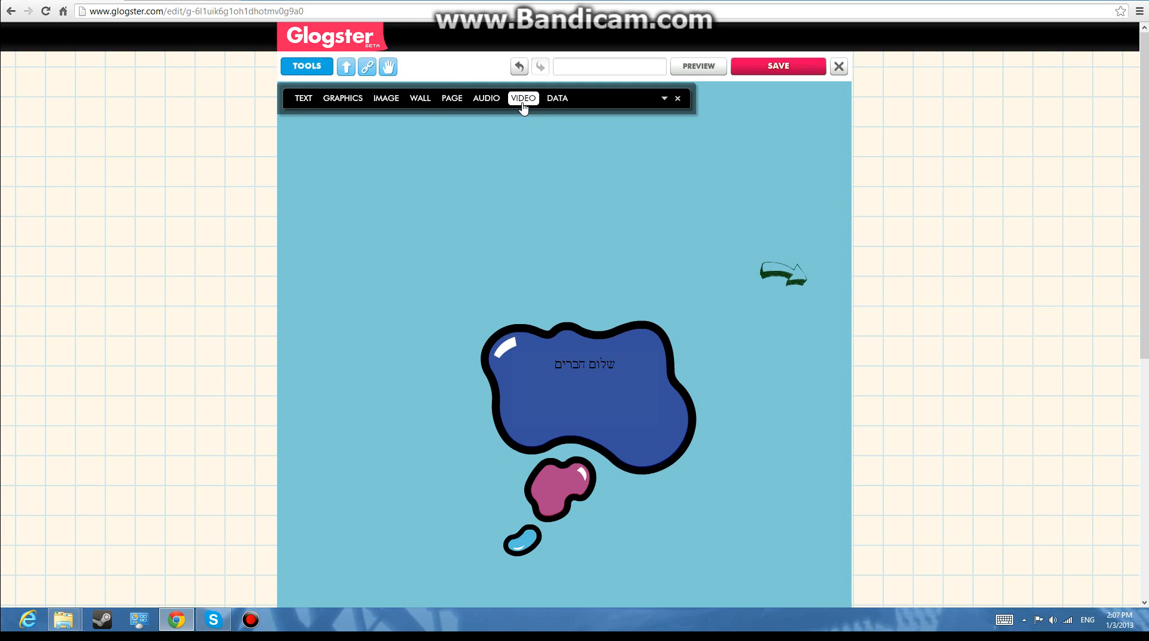
{"action": "left_click", "coordinate": [523, 100]}
{"action": "left_click", "coordinate": [486, 99]}
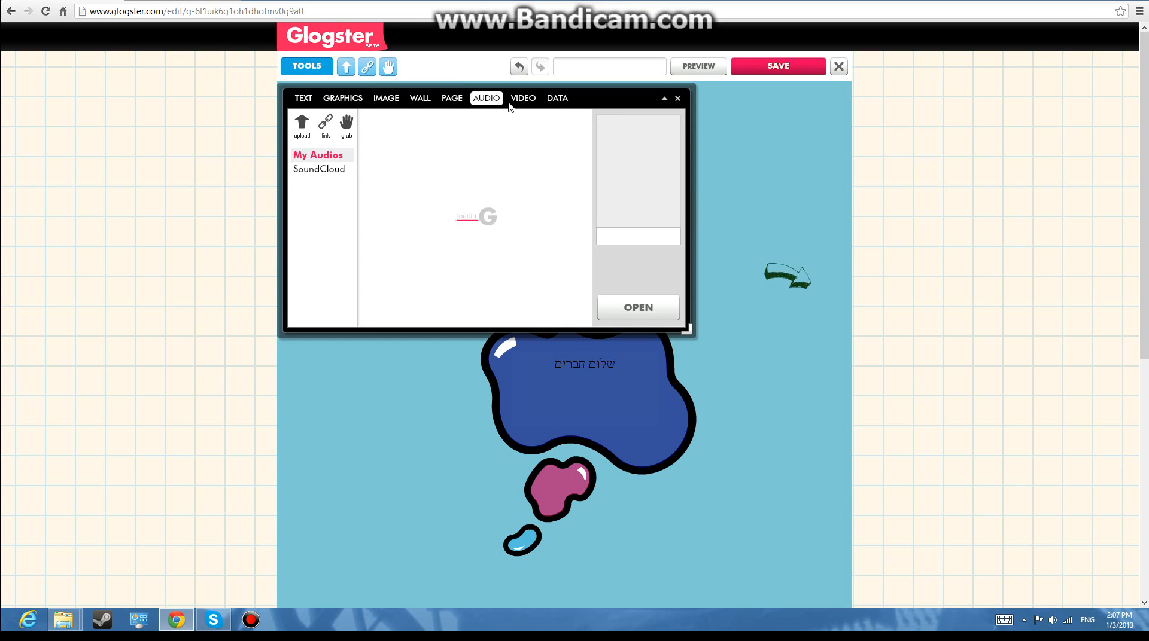
{"action": "left_click", "coordinate": [557, 100]}
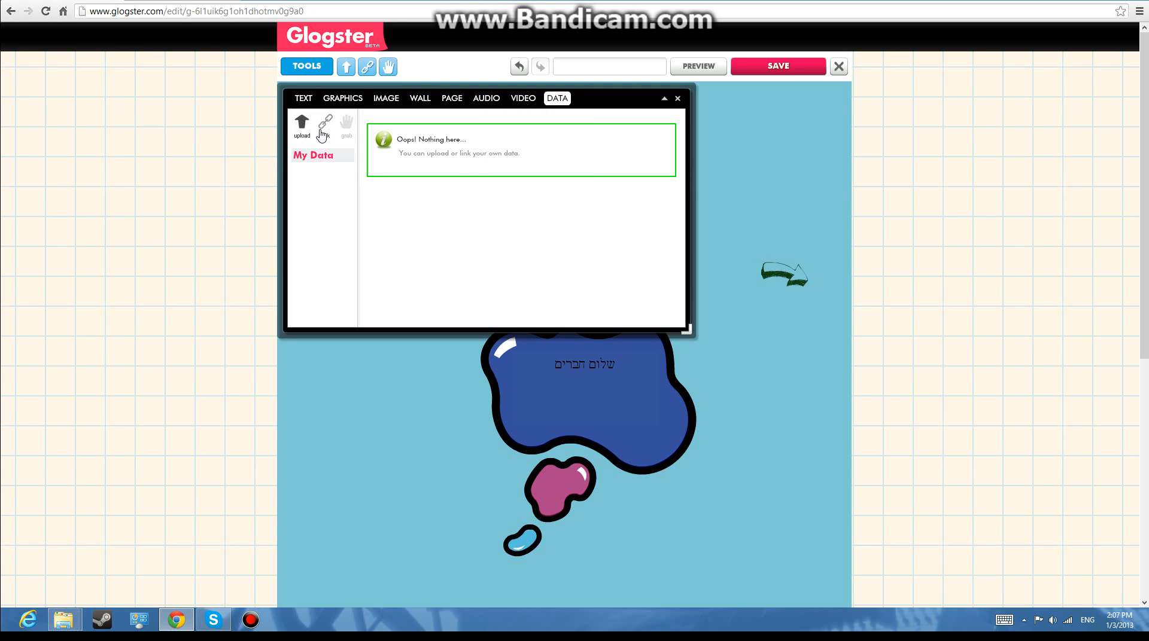
{"action": "left_click", "coordinate": [677, 98]}
{"action": "left_click", "coordinate": [251, 628]}
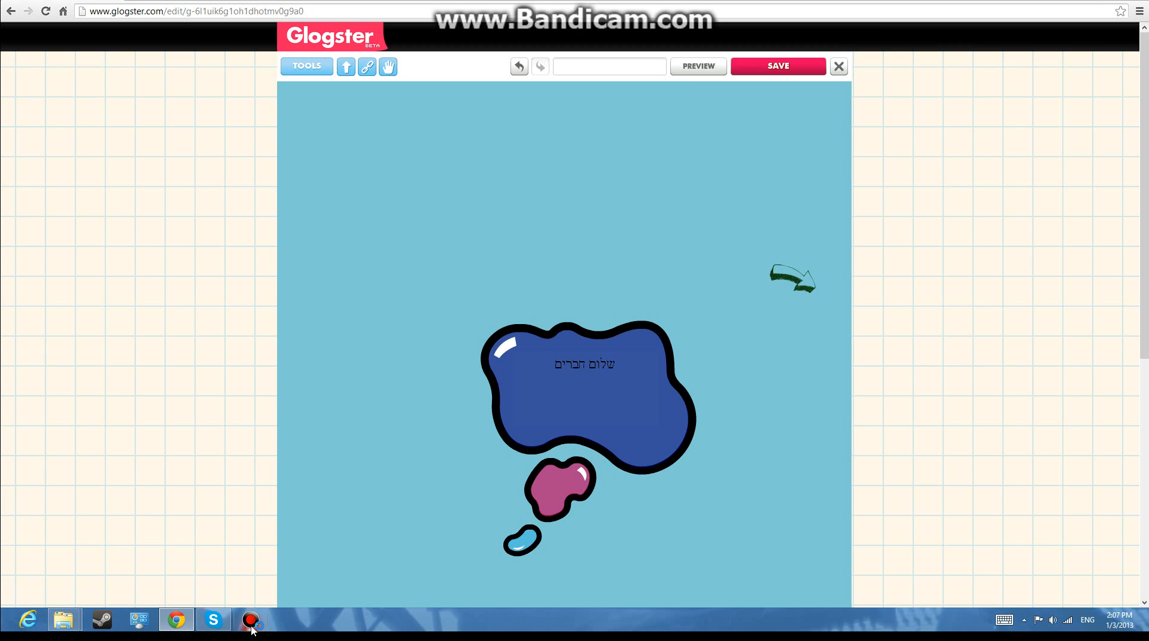